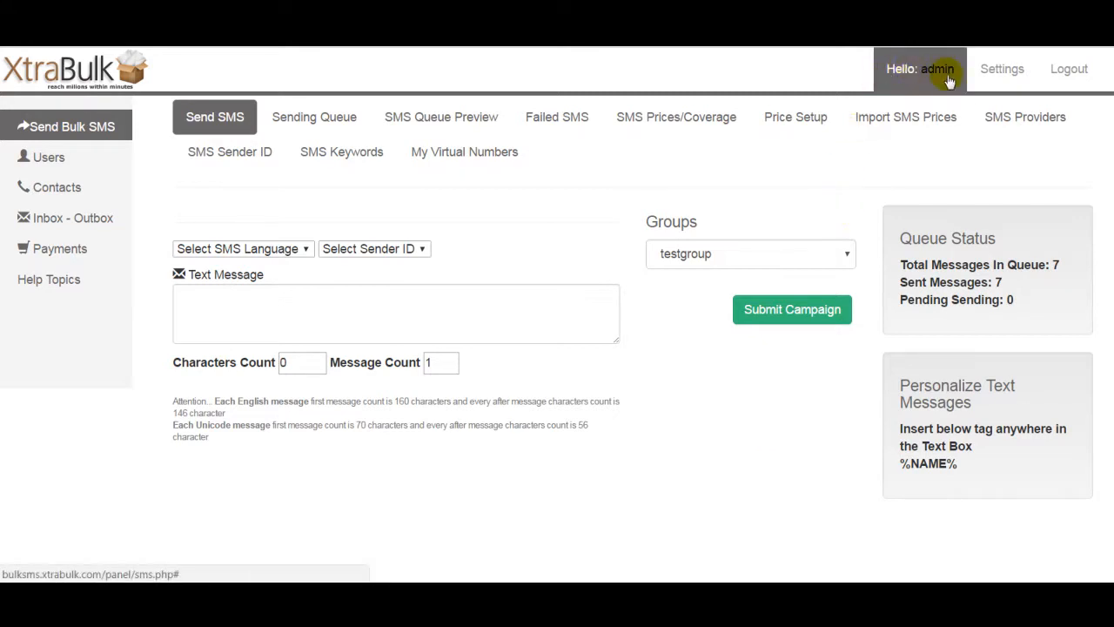
Step: Open the Settings page and select the currency code and default free credit fields
{"action": "left_click", "coordinate": [1009, 76]}
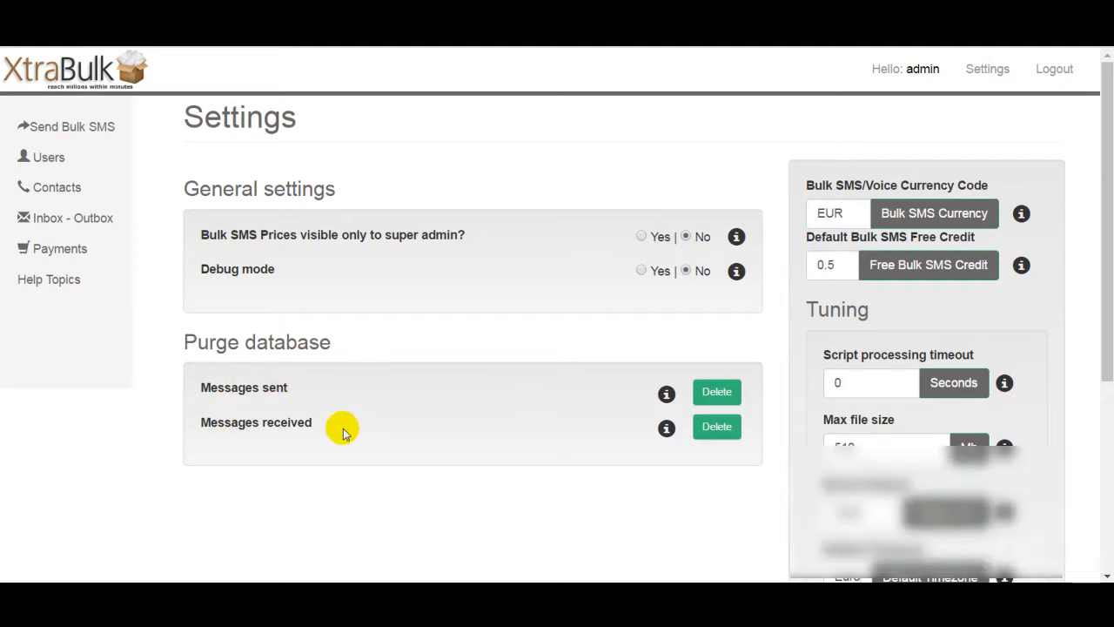
{"action": "left_click", "coordinate": [848, 216]}
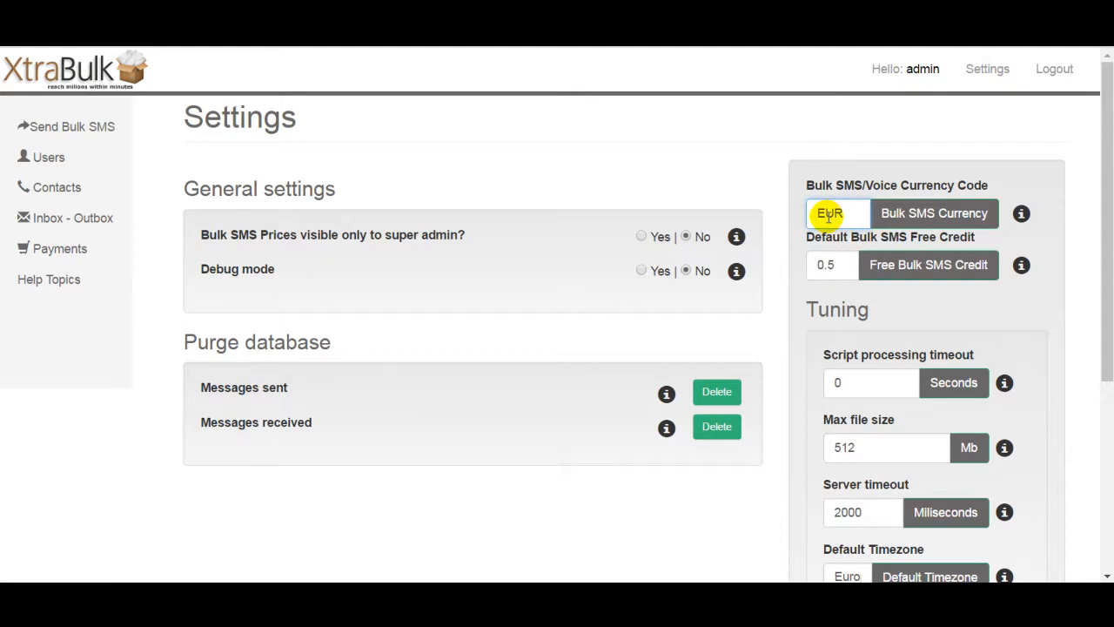
{"action": "left_click", "coordinate": [840, 255]}
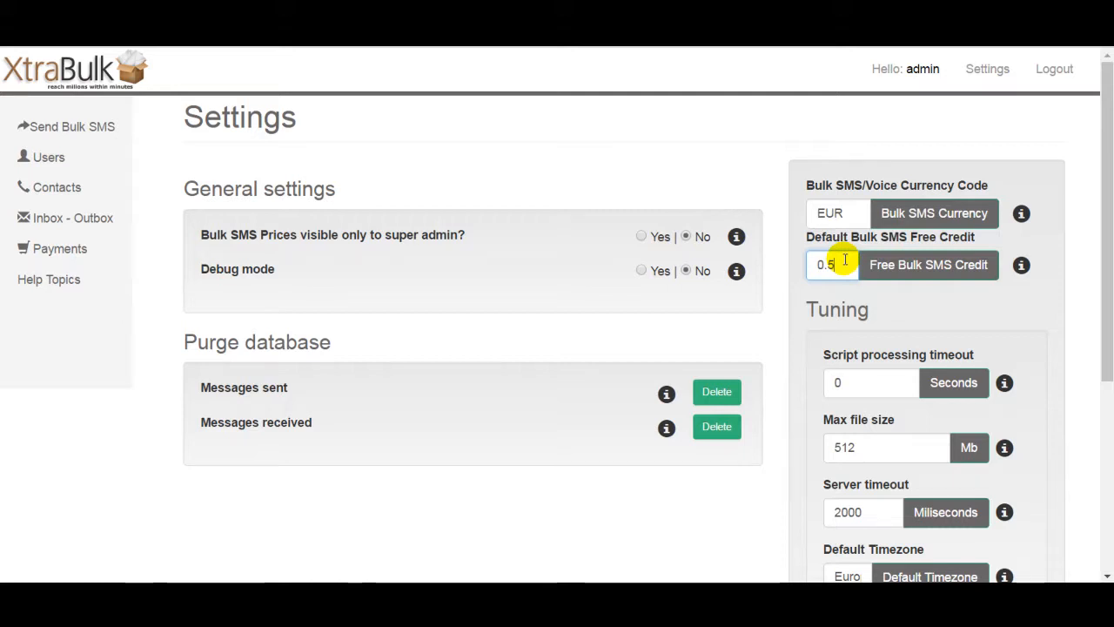
Step: Set the default Bulk SMS free credit to 1
{"action": "left_click_drag", "start_coordinate": [837, 265], "coordinate": [825, 265]}
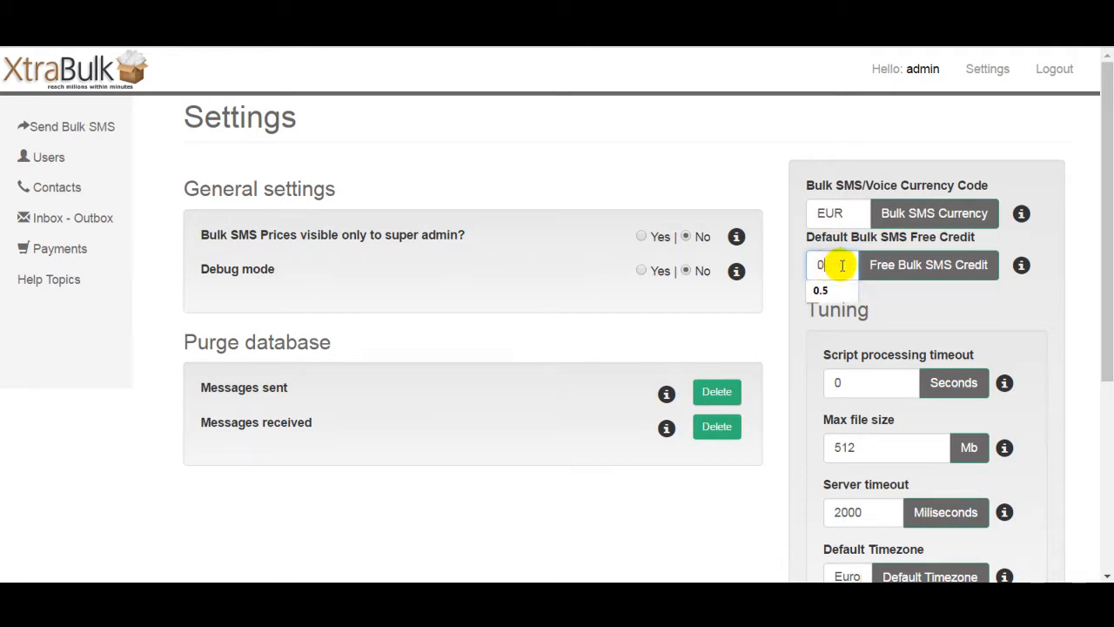
{"action": "left_click", "coordinate": [935, 320]}
{"action": "double_click", "coordinate": [836, 264]}
{"action": "type", "text": "1"}
{"action": "left_click", "coordinate": [910, 301]}
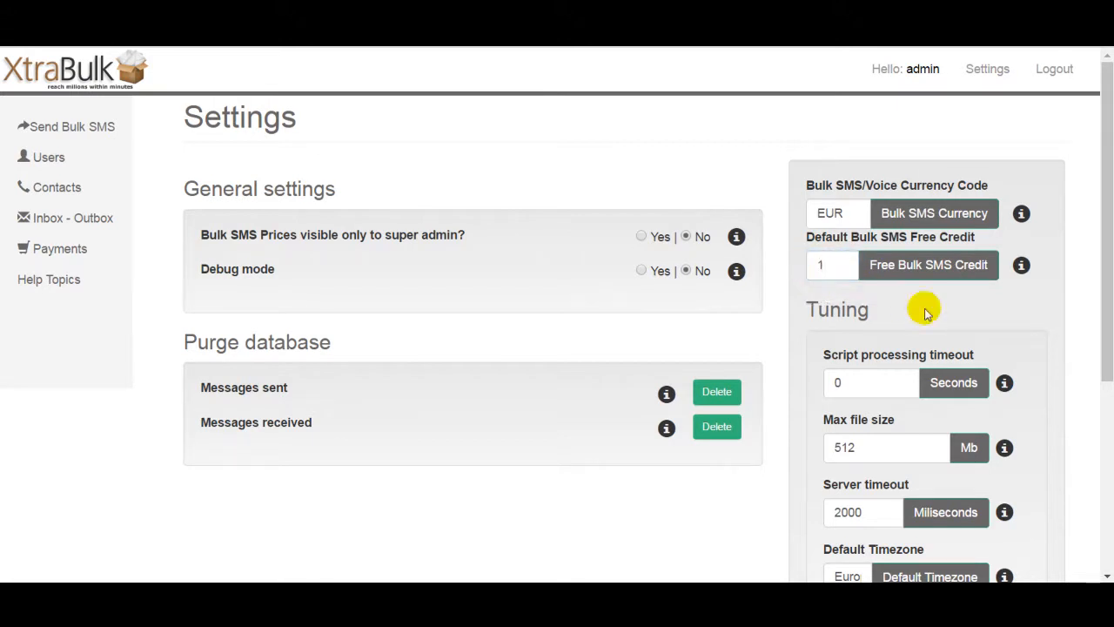
Step: Set the default Bulk SMS free credit to 0.5
{"action": "double_click", "coordinate": [831, 263]}
{"action": "type", "text": "0."}
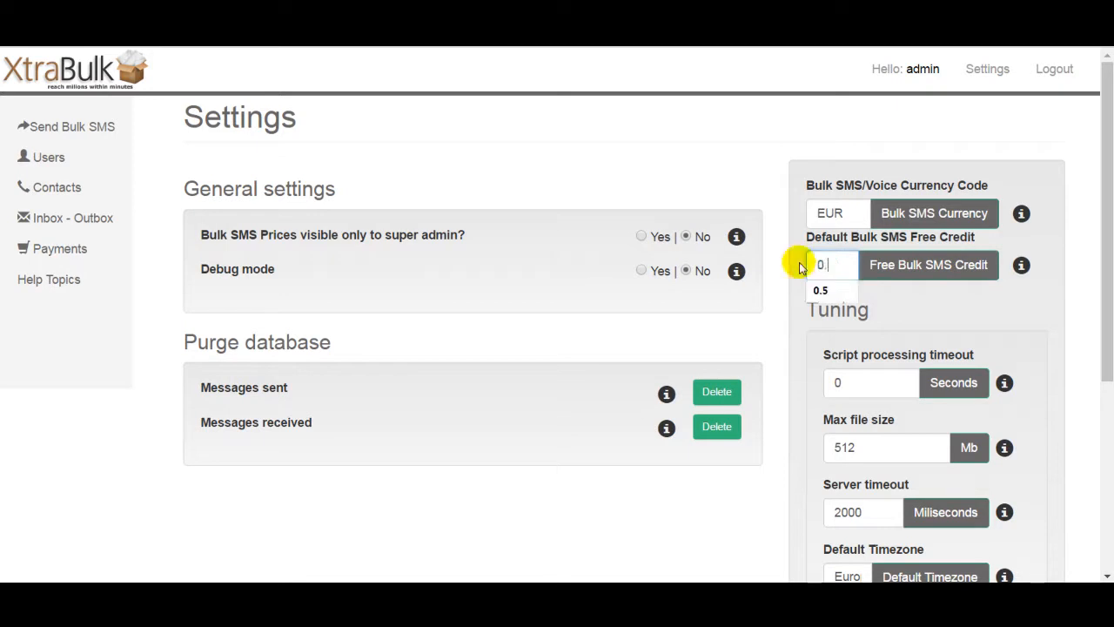
{"action": "type", "text": "5"}
{"action": "left_click", "coordinate": [925, 302]}
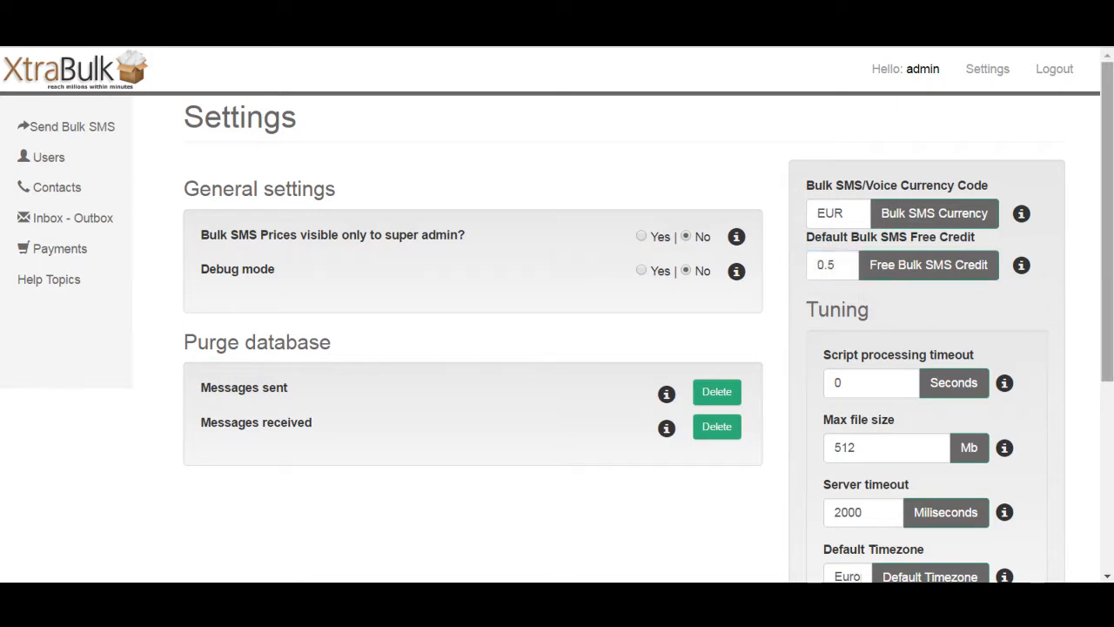
Step: Scroll through the Tuning and Language settings and examine the default timezone value
{"action": "left_click_drag", "start_coordinate": [1107, 250], "coordinate": [1103, 333]}
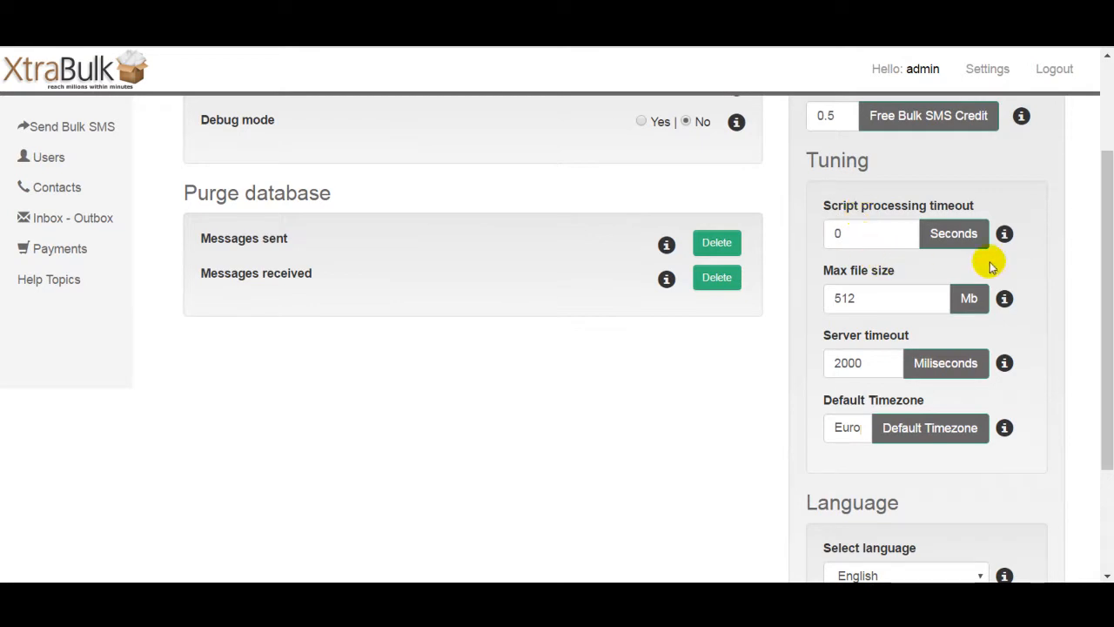
{"action": "left_click_drag", "start_coordinate": [1104, 265], "coordinate": [1107, 283]}
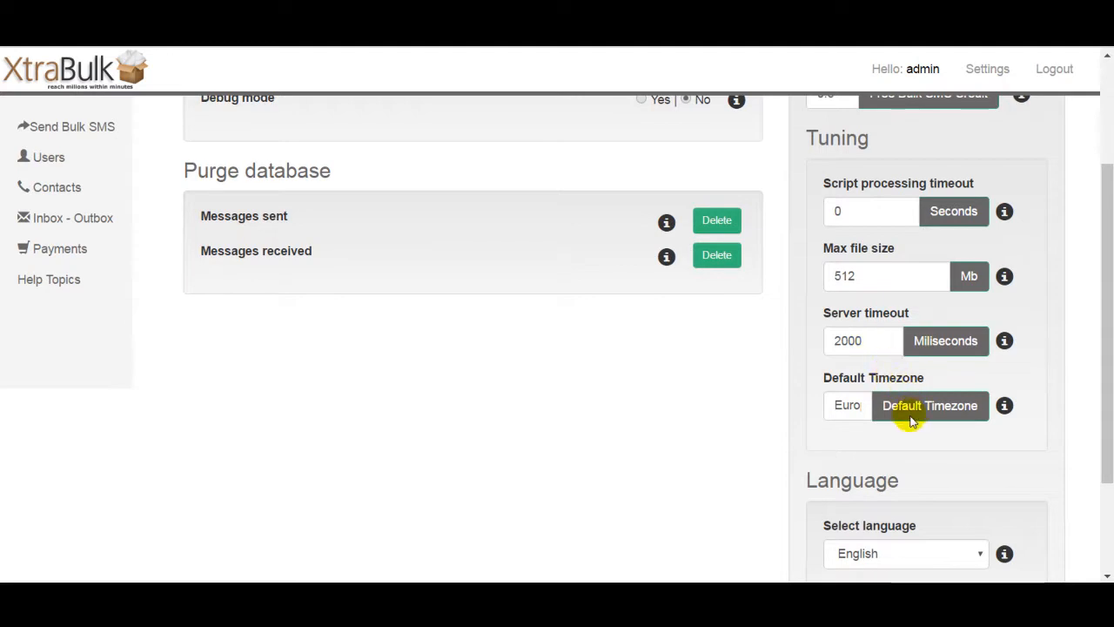
{"action": "left_click", "coordinate": [849, 405]}
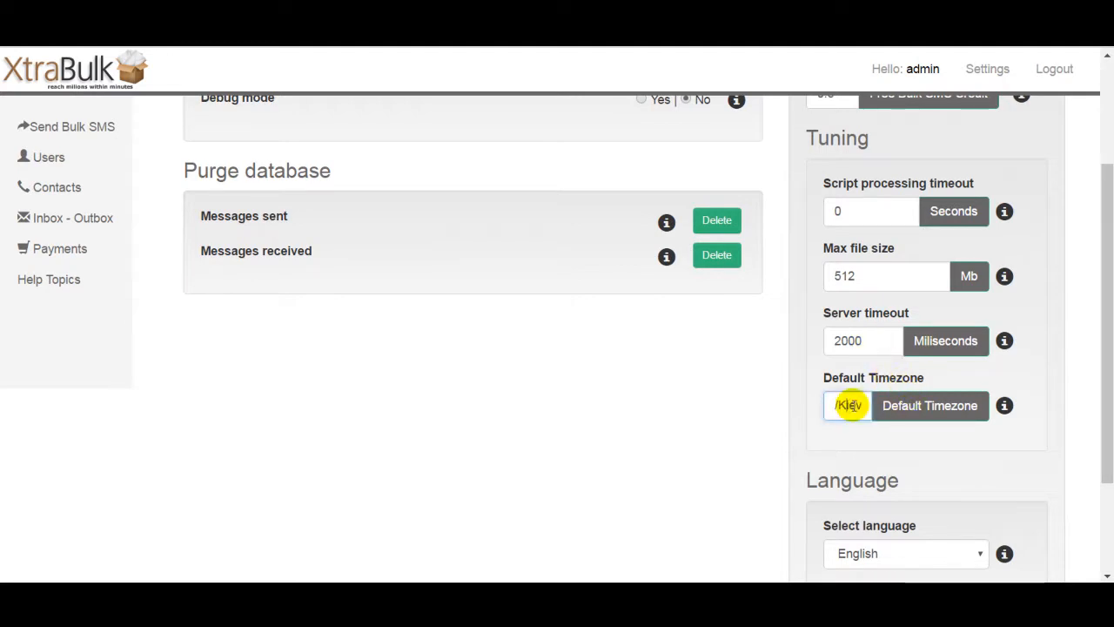
{"action": "key", "text": "Left"}
{"action": "key", "text": "Left"}
{"action": "key", "text": "Left"}
{"action": "key", "text": "Left"}
{"action": "key", "text": "Left"}
{"action": "key", "text": "Left"}
{"action": "key", "text": "Left"}
{"action": "key", "text": "Left"}
{"action": "key", "text": "Left"}
{"action": "key", "text": "Left"}
{"action": "key", "text": "Left"}
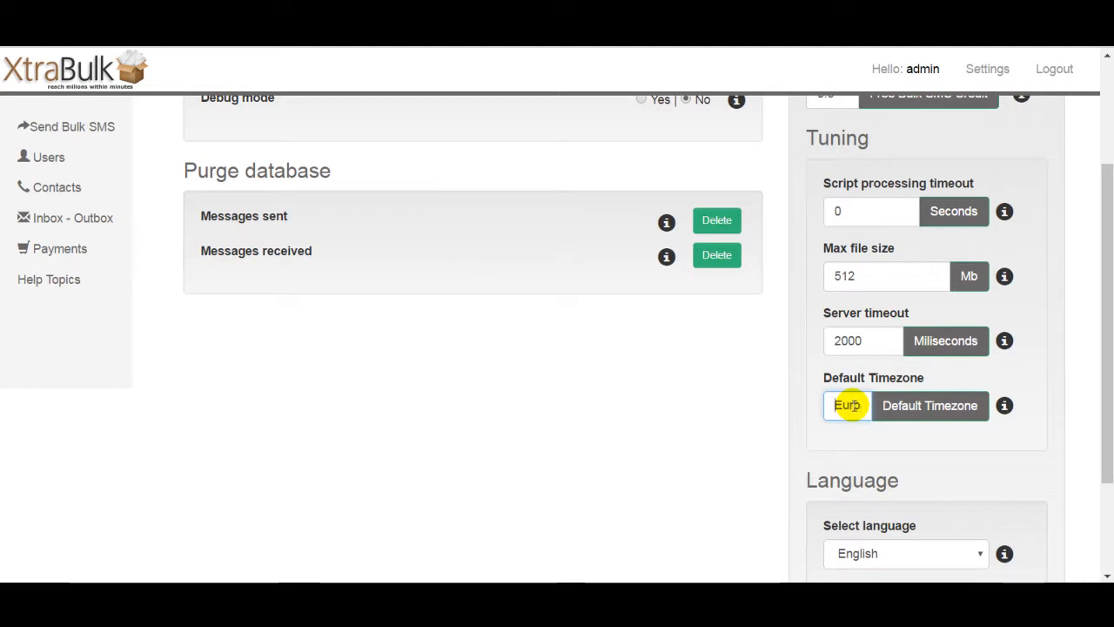
{"action": "left_click", "coordinate": [1000, 454]}
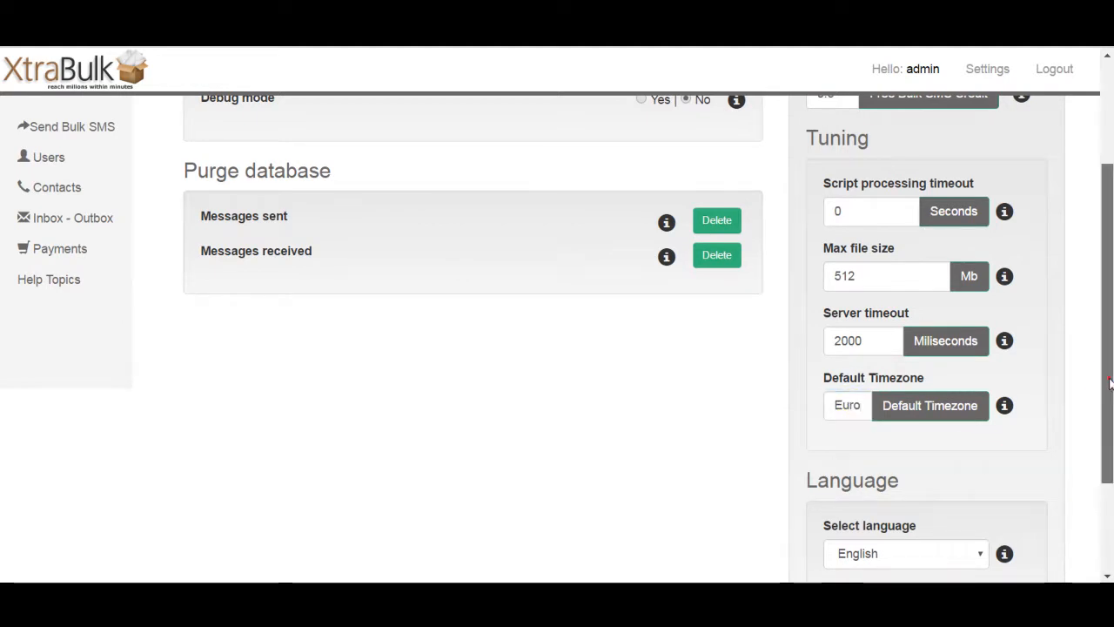
{"action": "scroll", "coordinate": [1102, 376], "scroll_direction": "down", "scroll_amount": 1}
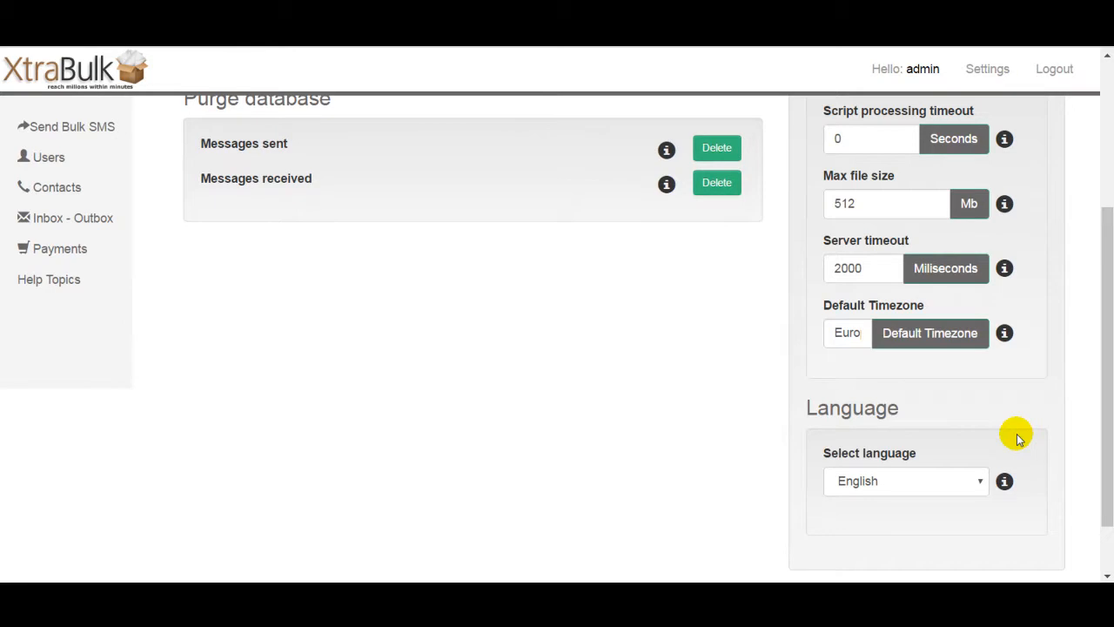
{"action": "scroll", "coordinate": [1109, 410], "scroll_direction": "up", "scroll_amount": 2}
{"action": "scroll", "coordinate": [1109, 410], "scroll_direction": "up", "scroll_amount": 1}
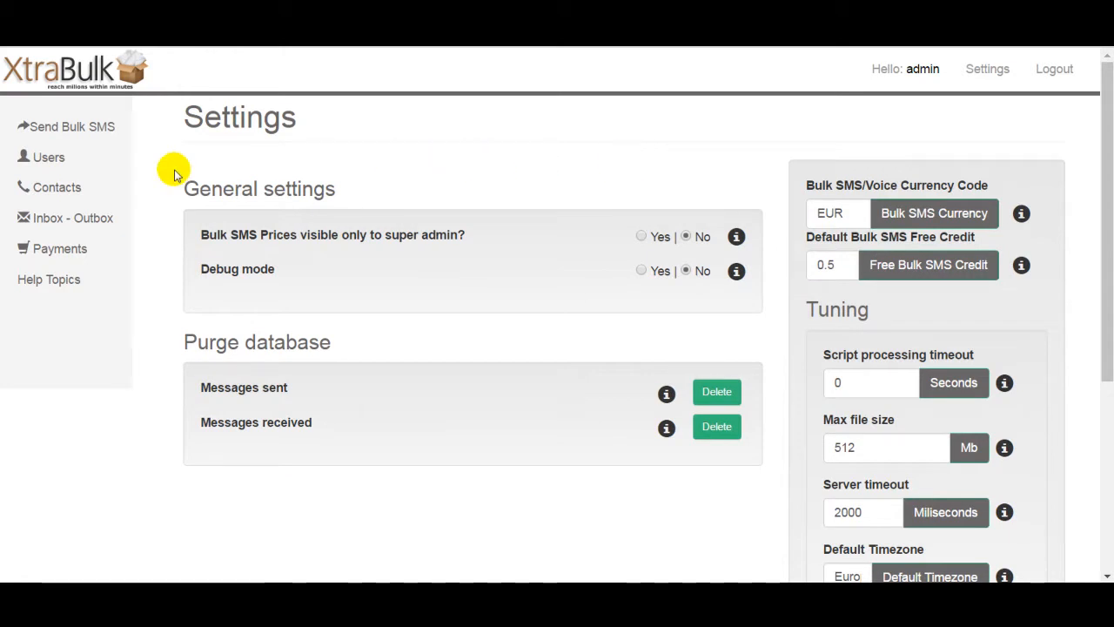
Step: Open the Users page, view the Add New User form, and return to the users list
{"action": "left_click", "coordinate": [46, 162]}
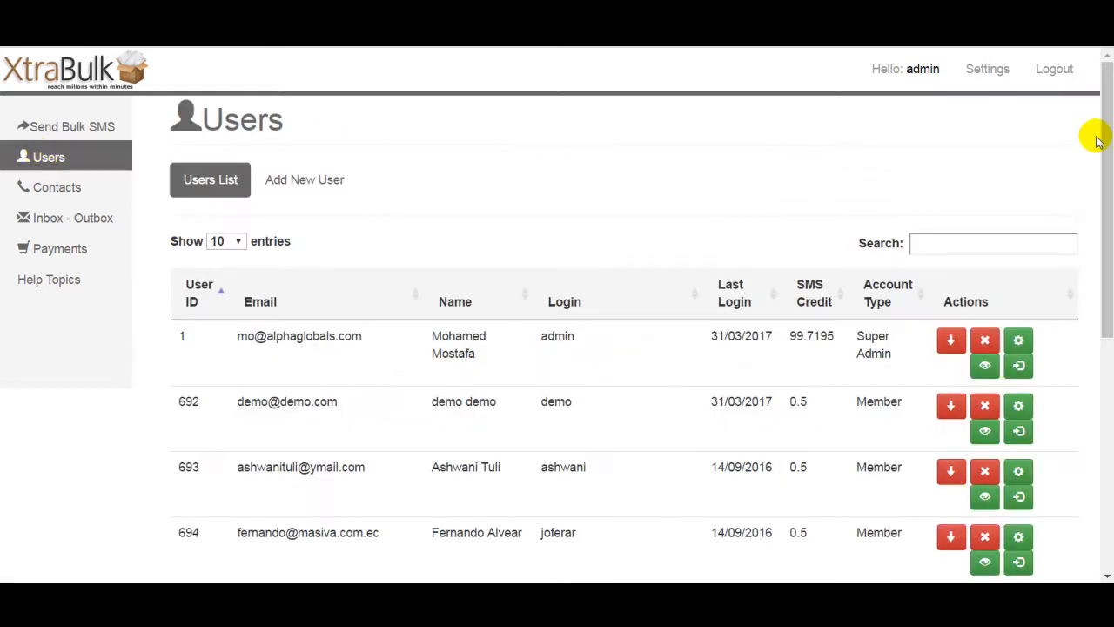
{"action": "mouse_move", "coordinate": [1107, 122]}
{"action": "left_mouse_down"}
{"action": "mouse_move", "coordinate": [1106, 333]}
{"action": "mouse_move", "coordinate": [1109, 109]}
{"action": "left_mouse_up"}
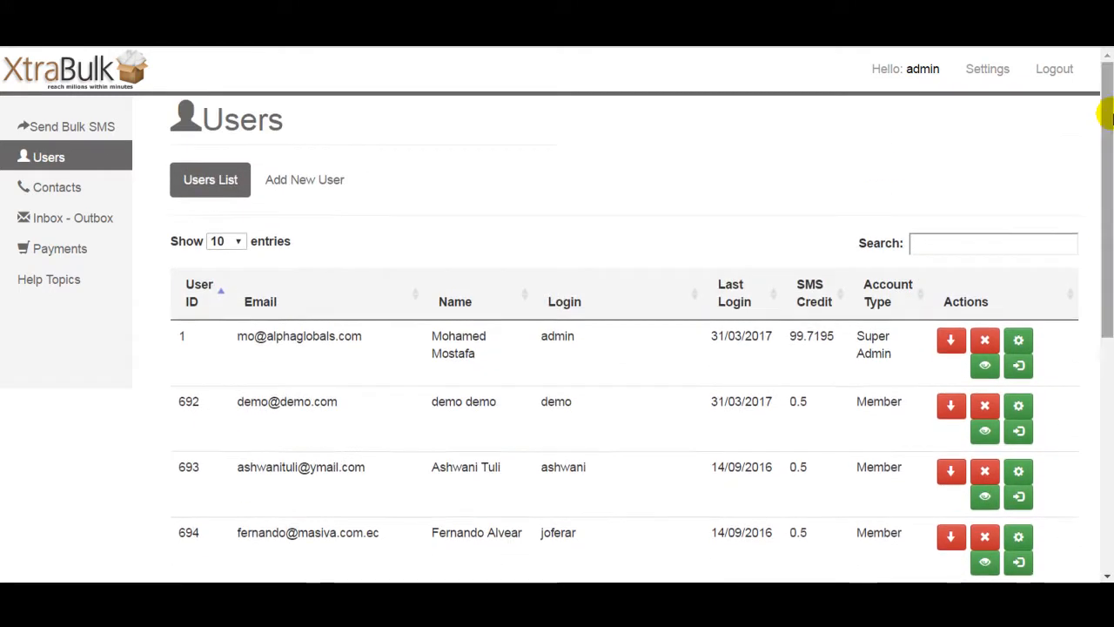
{"action": "left_click", "coordinate": [324, 182]}
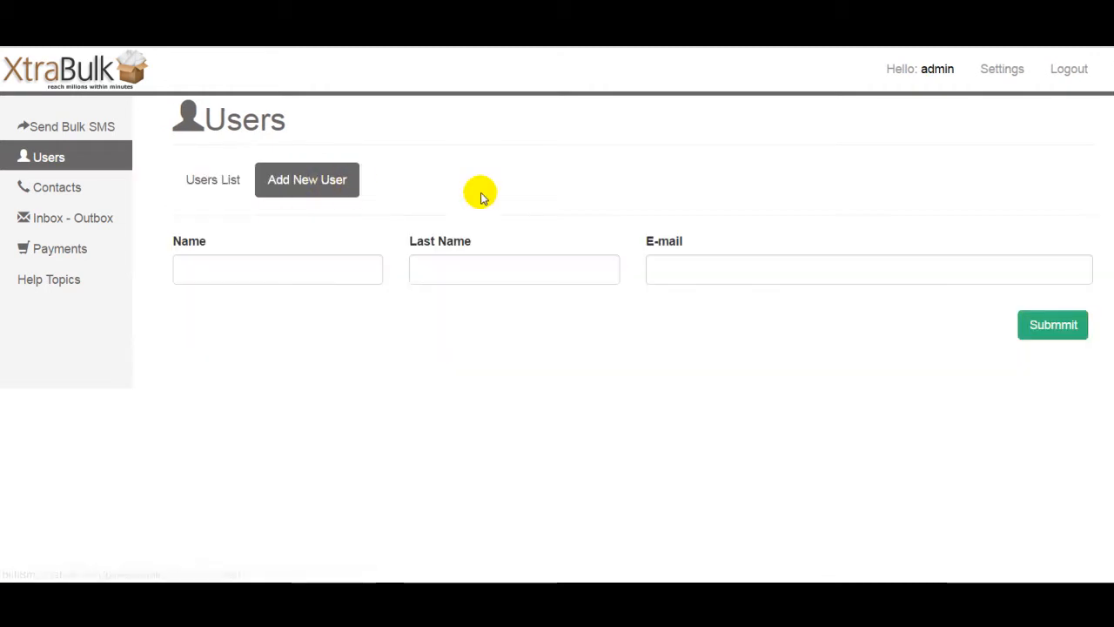
{"action": "left_click", "coordinate": [319, 279]}
{"action": "left_click", "coordinate": [235, 185]}
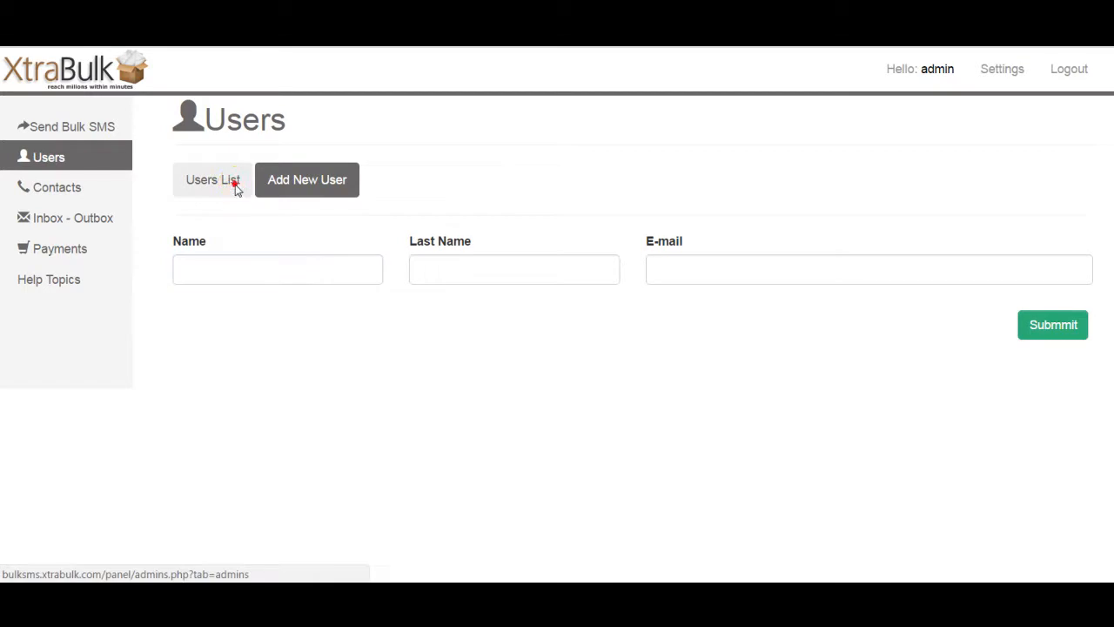
Step: Log out, view the sign-up form, go back to the login page, and log back in
{"action": "left_click", "coordinate": [1056, 70]}
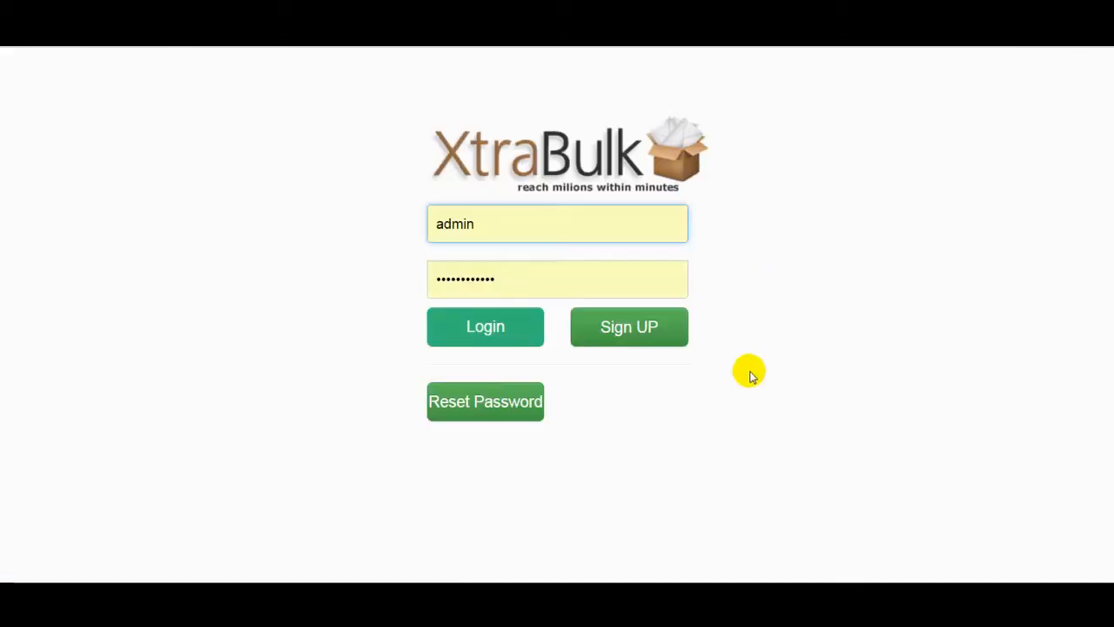
{"action": "left_click", "coordinate": [641, 332]}
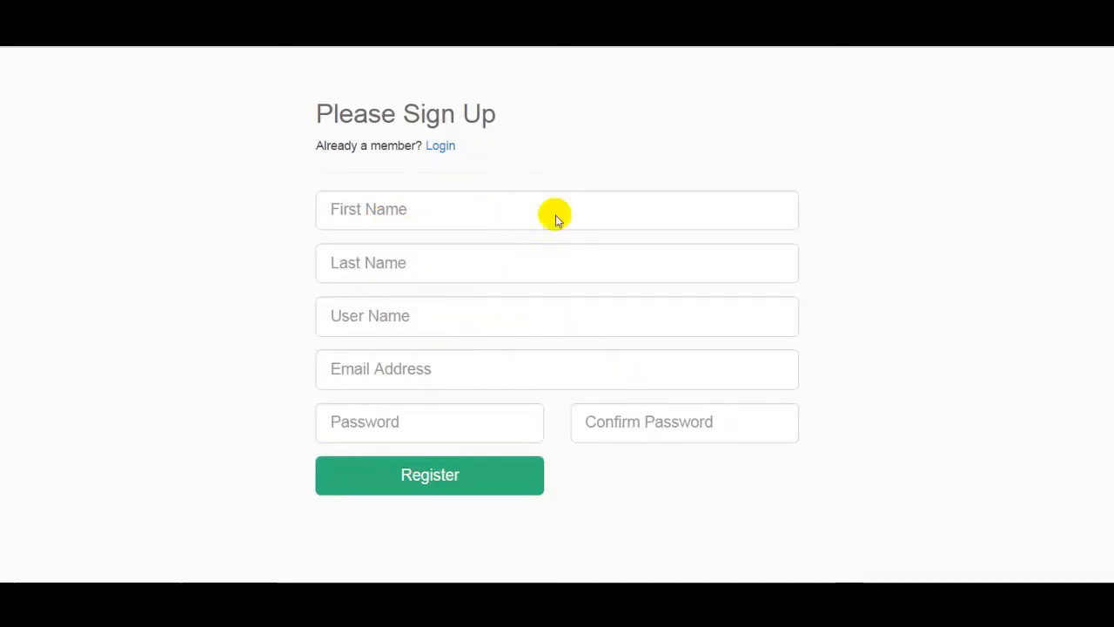
{"action": "left_click", "coordinate": [440, 145]}
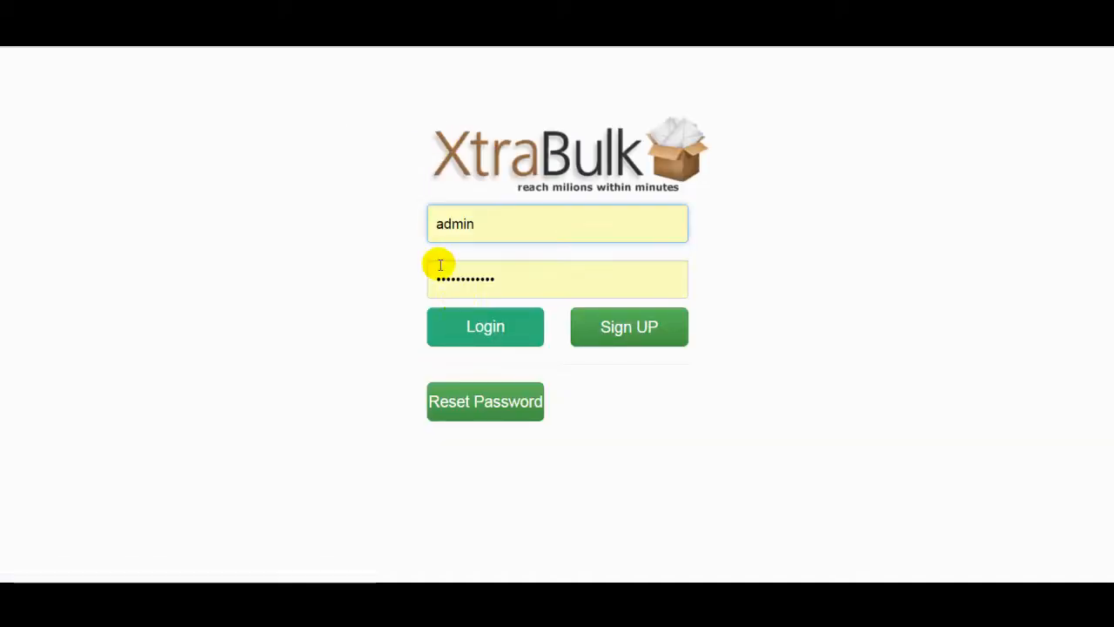
{"action": "left_click", "coordinate": [481, 327]}
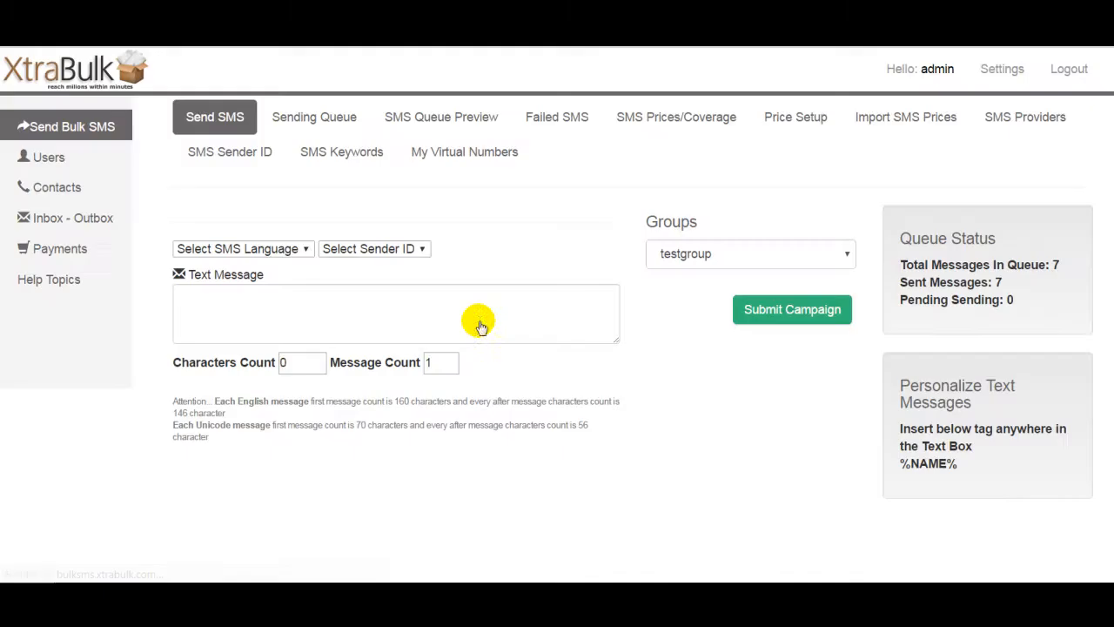
Step: Open the users list and examine the second user's login, last login date and SMS credit
{"action": "left_click", "coordinate": [49, 164]}
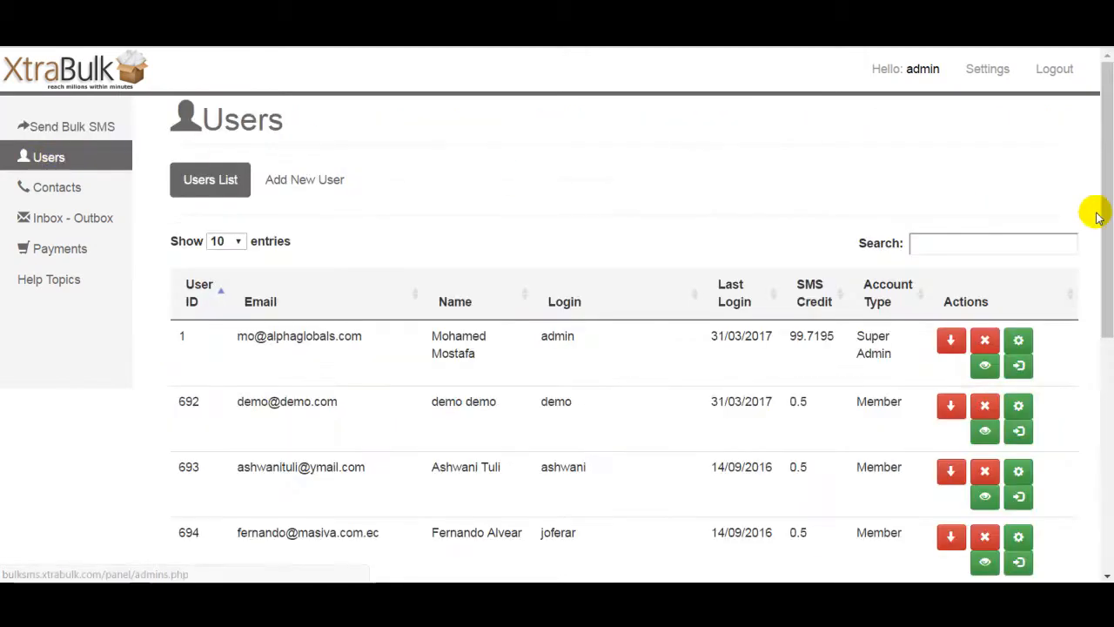
{"action": "scroll", "coordinate": [1089, 183], "scroll_direction": "down", "scroll_amount": 3}
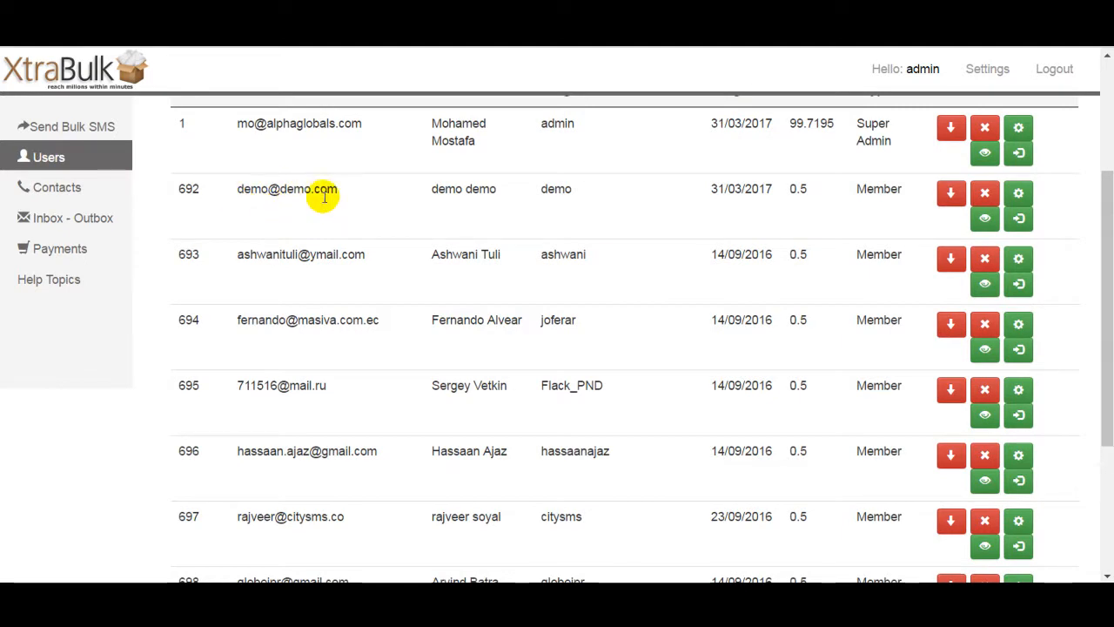
{"action": "scroll", "coordinate": [864, 296], "scroll_direction": "up", "scroll_amount": 2}
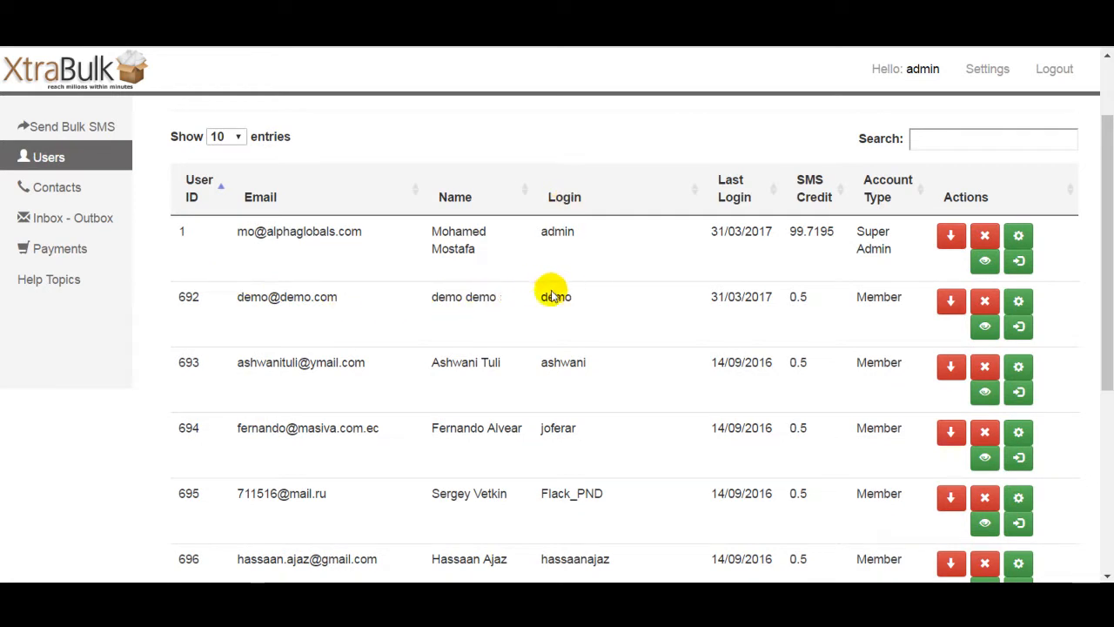
{"action": "left_click_drag", "start_coordinate": [541, 299], "coordinate": [577, 299]}
{"action": "left_click", "coordinate": [580, 300]}
{"action": "left_click_drag", "start_coordinate": [710, 297], "coordinate": [772, 297]}
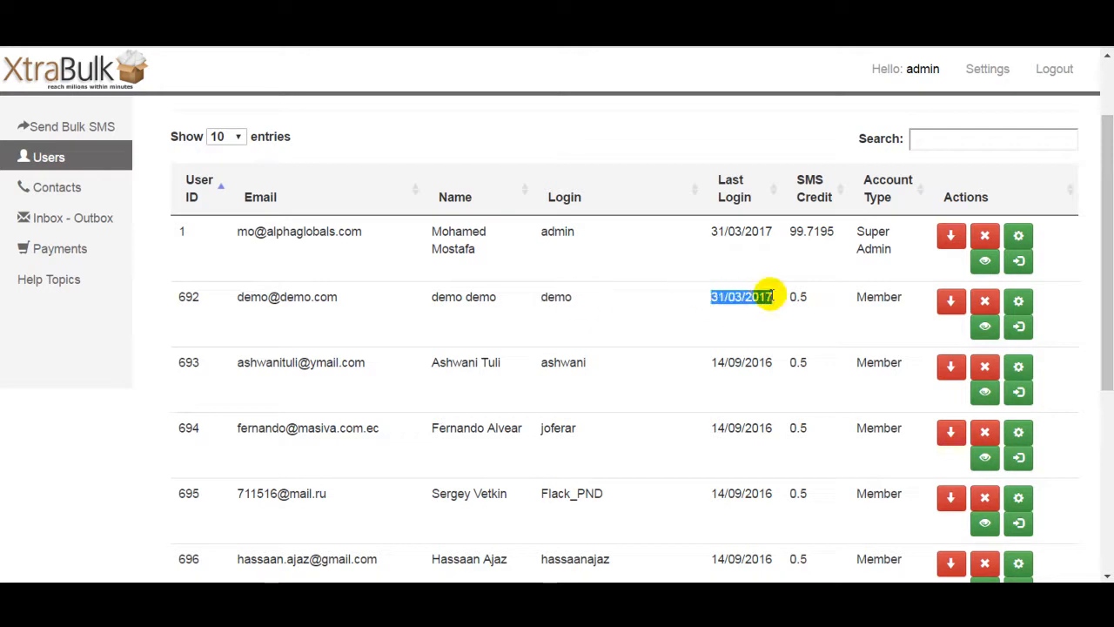
{"action": "left_click", "coordinate": [773, 297]}
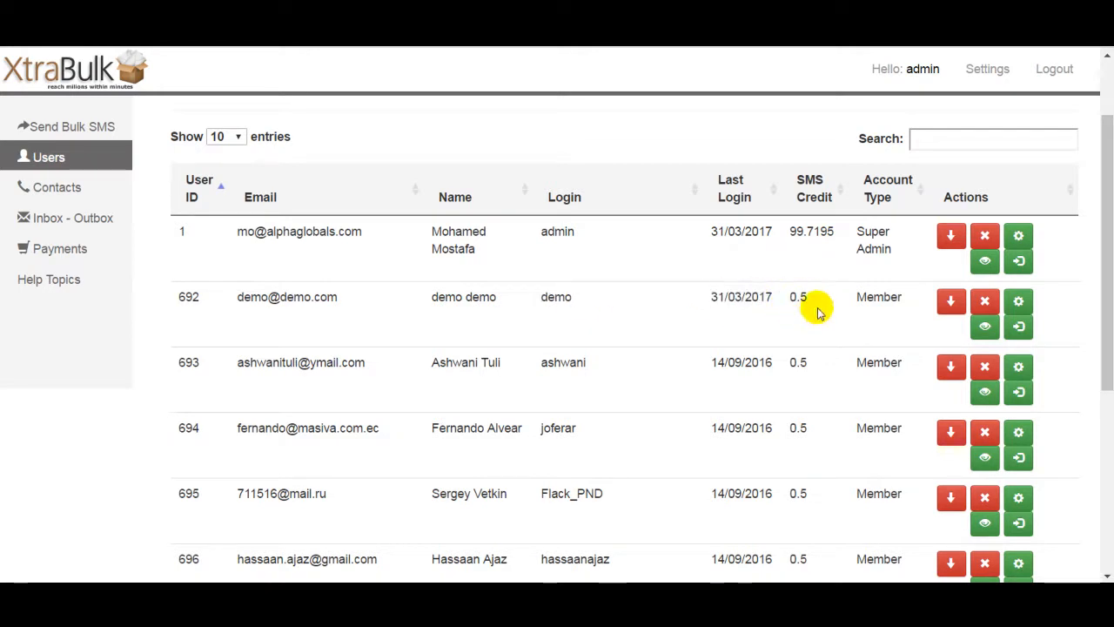
{"action": "left_click_drag", "start_coordinate": [790, 297], "coordinate": [808, 297]}
{"action": "left_click", "coordinate": [812, 303]}
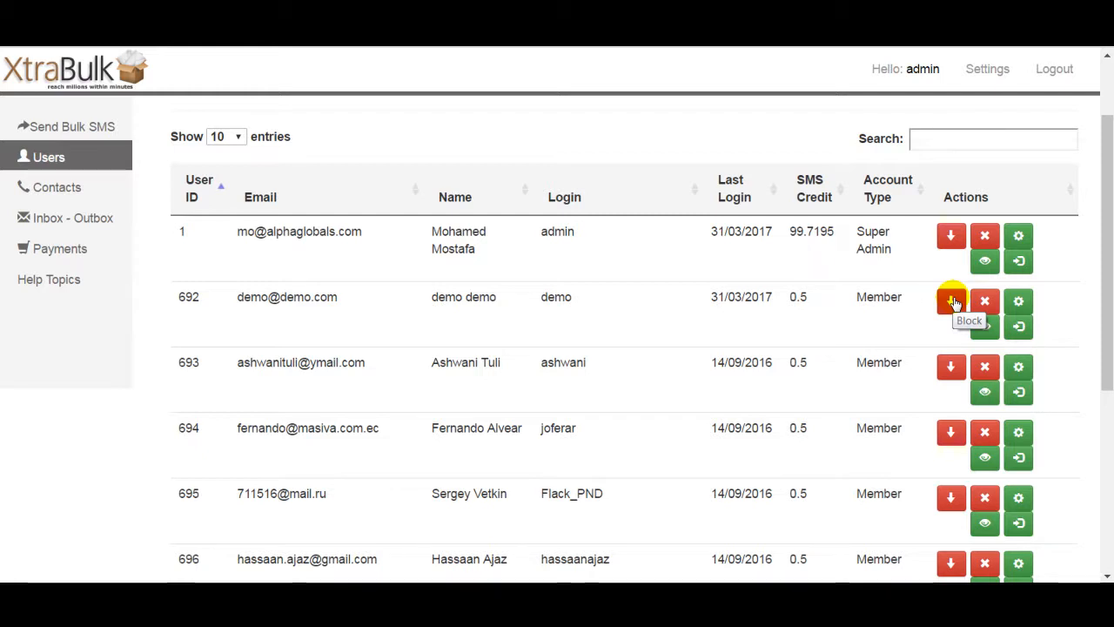
Step: Open the second user's edit form and review its Bulk SMS permission options
{"action": "left_click", "coordinate": [1022, 304]}
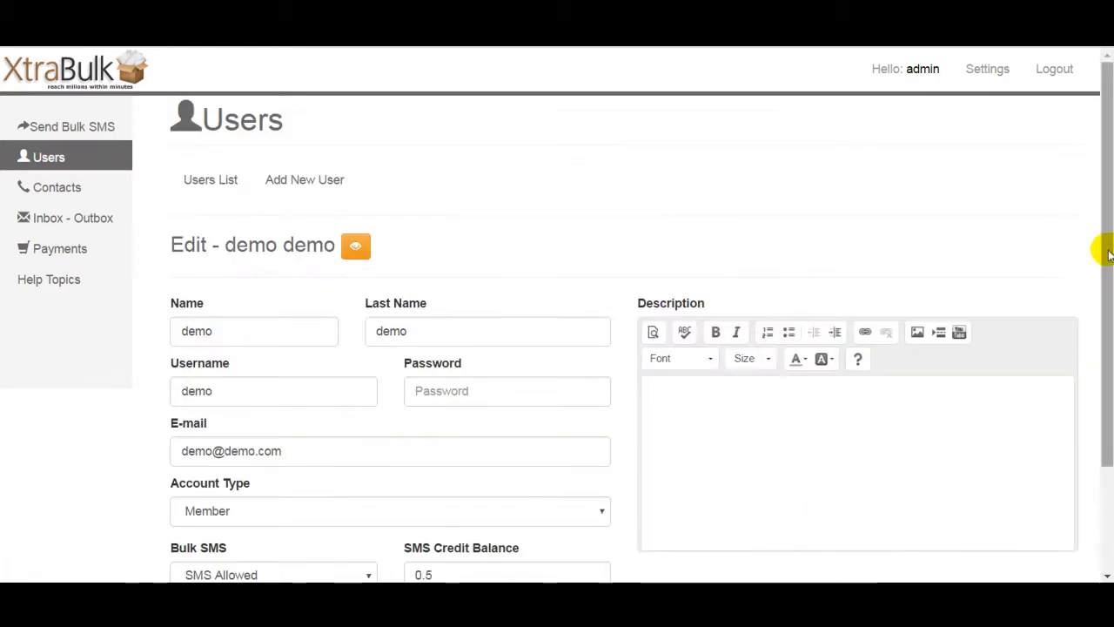
{"action": "left_click_drag", "start_coordinate": [1107, 249], "coordinate": [1107, 341]}
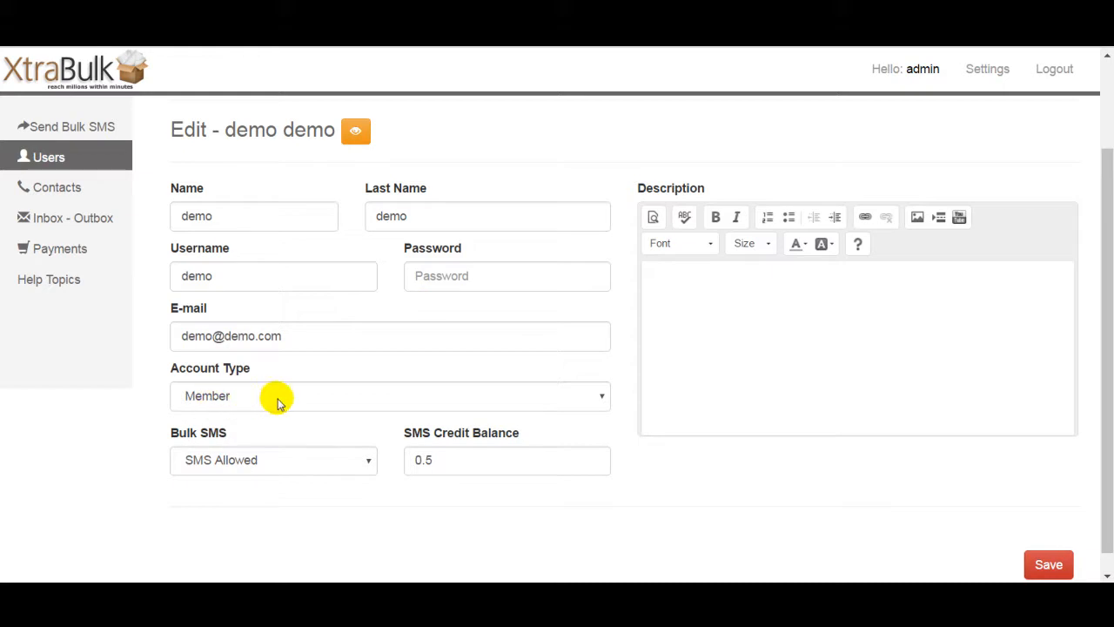
{"action": "left_click", "coordinate": [312, 465]}
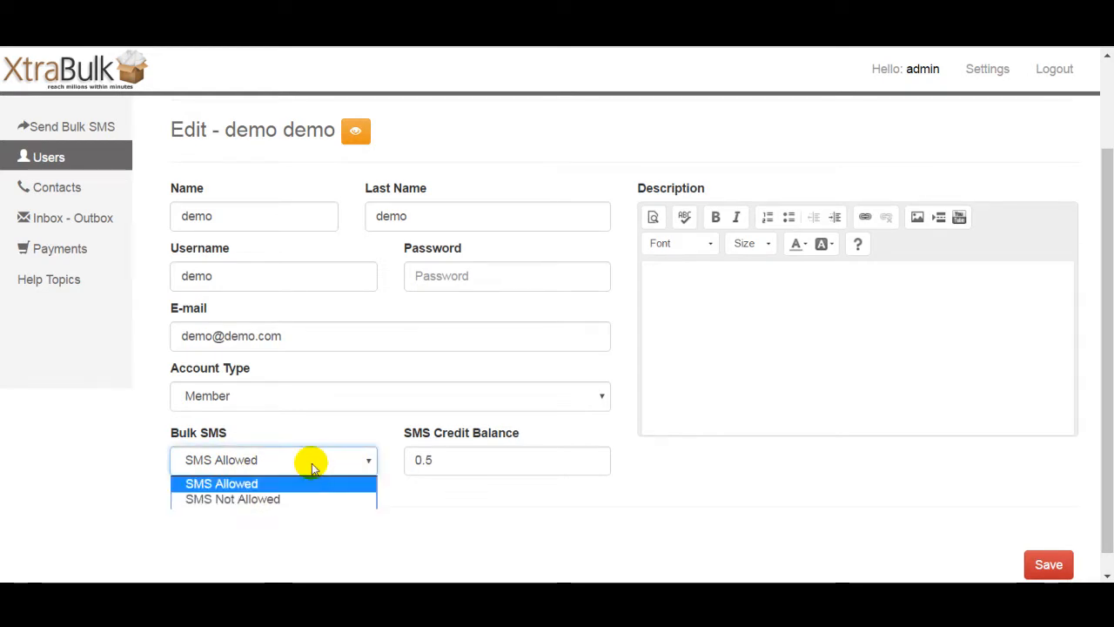
{"action": "left_click", "coordinate": [311, 465]}
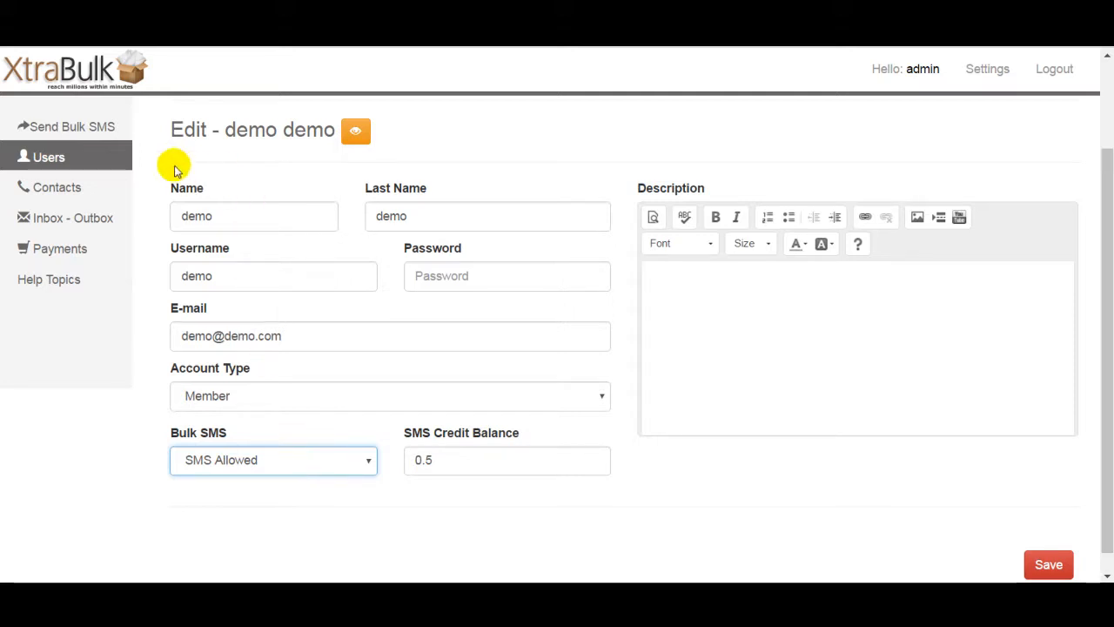
Step: Open the Send Bulk SMS section and view the Price Setup table
{"action": "left_click", "coordinate": [92, 129]}
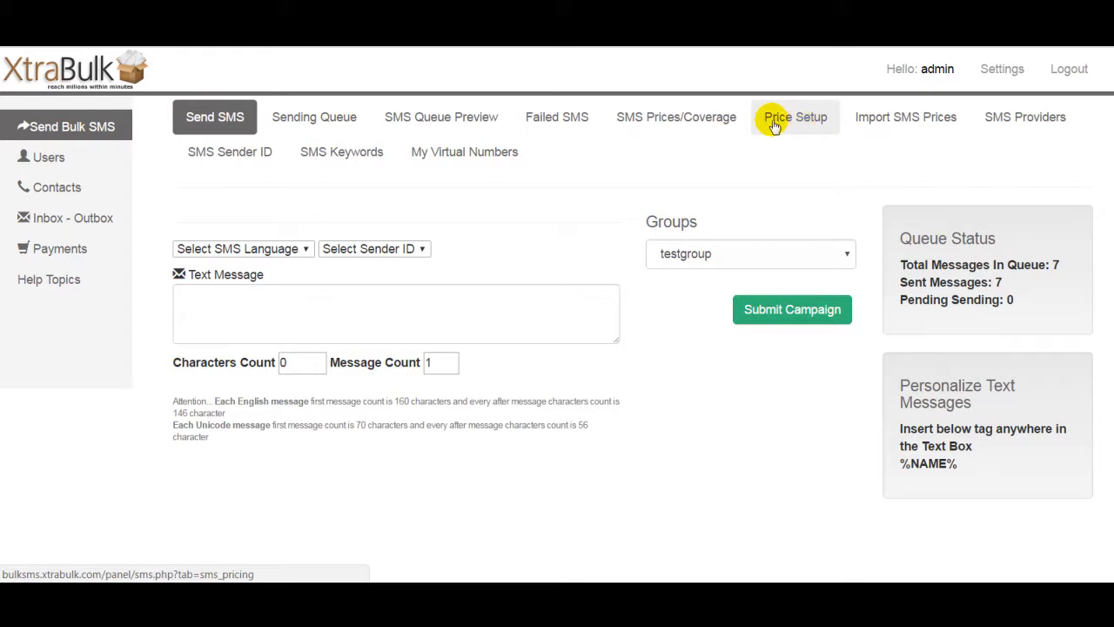
{"action": "left_click", "coordinate": [802, 122]}
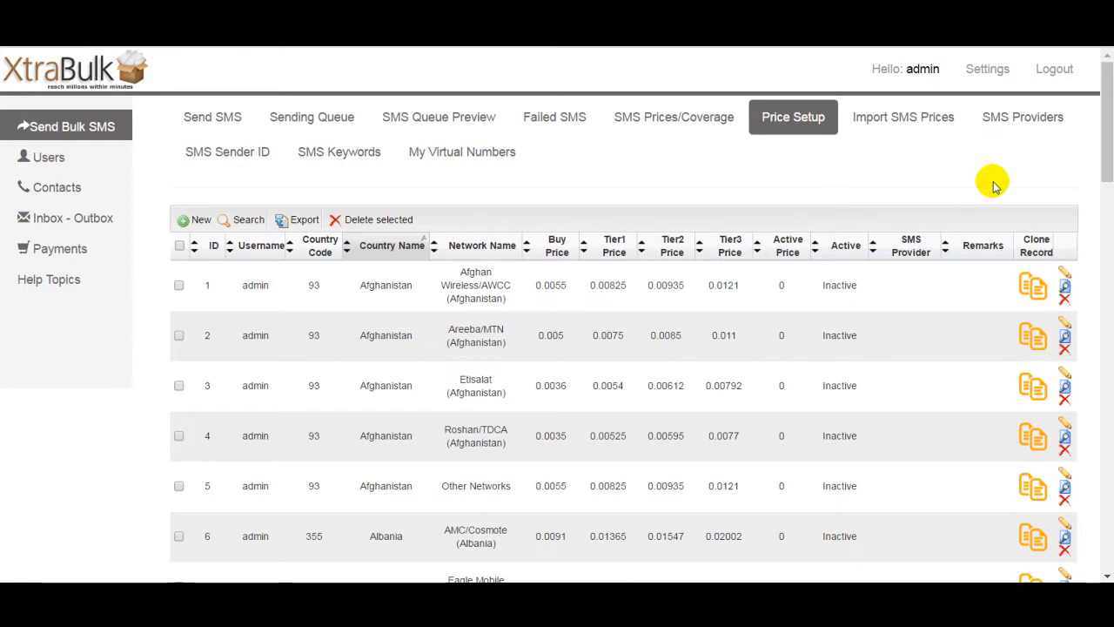
{"action": "mouse_move", "coordinate": [1110, 140]}
{"action": "left_mouse_down"}
{"action": "mouse_move", "coordinate": [1105, 531]}
{"action": "mouse_move", "coordinate": [1107, 140]}
{"action": "left_mouse_up"}
{"action": "left_click", "coordinate": [885, 155]}
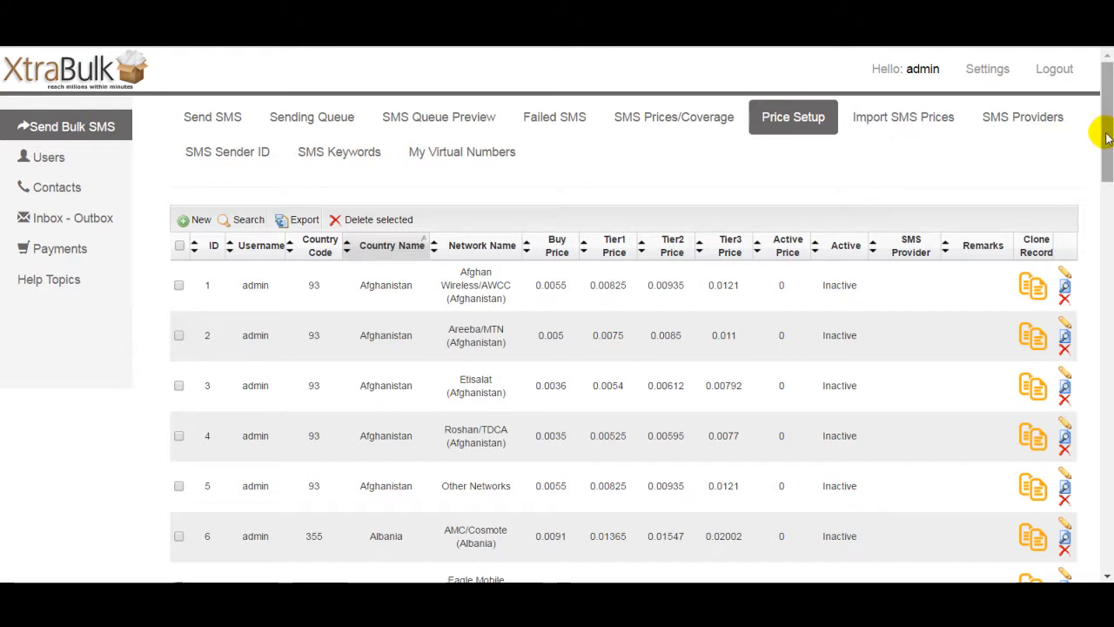
Step: Open the form for a new price record, review its fields, and return to the price table without saving
{"action": "scroll", "coordinate": [1105, 137], "scroll_direction": "down", "scroll_amount": 1}
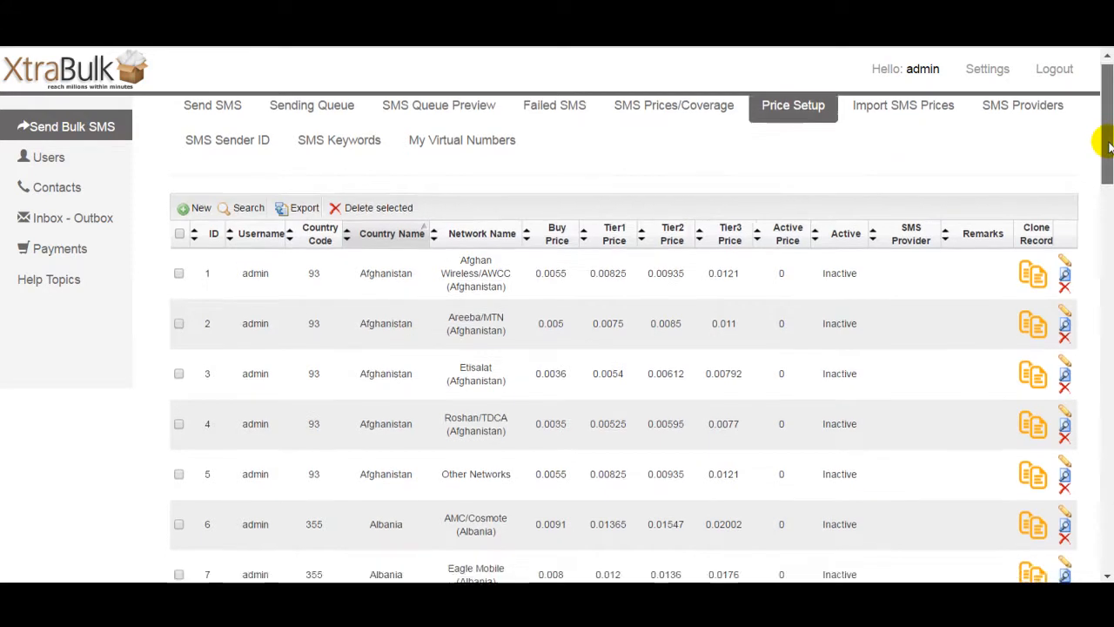
{"action": "scroll", "coordinate": [1106, 137], "scroll_direction": "up", "scroll_amount": 1}
{"action": "scroll", "coordinate": [1108, 135], "scroll_direction": "down", "scroll_amount": 1}
{"action": "scroll", "coordinate": [1108, 137], "scroll_direction": "up", "scroll_amount": 1}
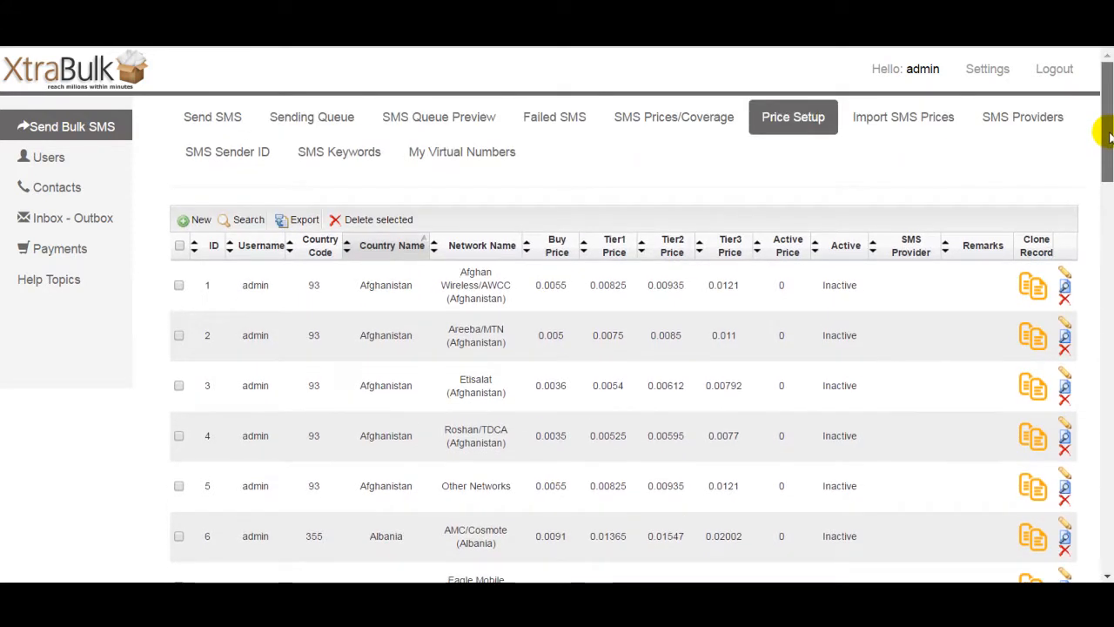
{"action": "scroll", "coordinate": [1107, 137], "scroll_direction": "down", "scroll_amount": 1}
{"action": "scroll", "coordinate": [1107, 138], "scroll_direction": "up", "scroll_amount": 1}
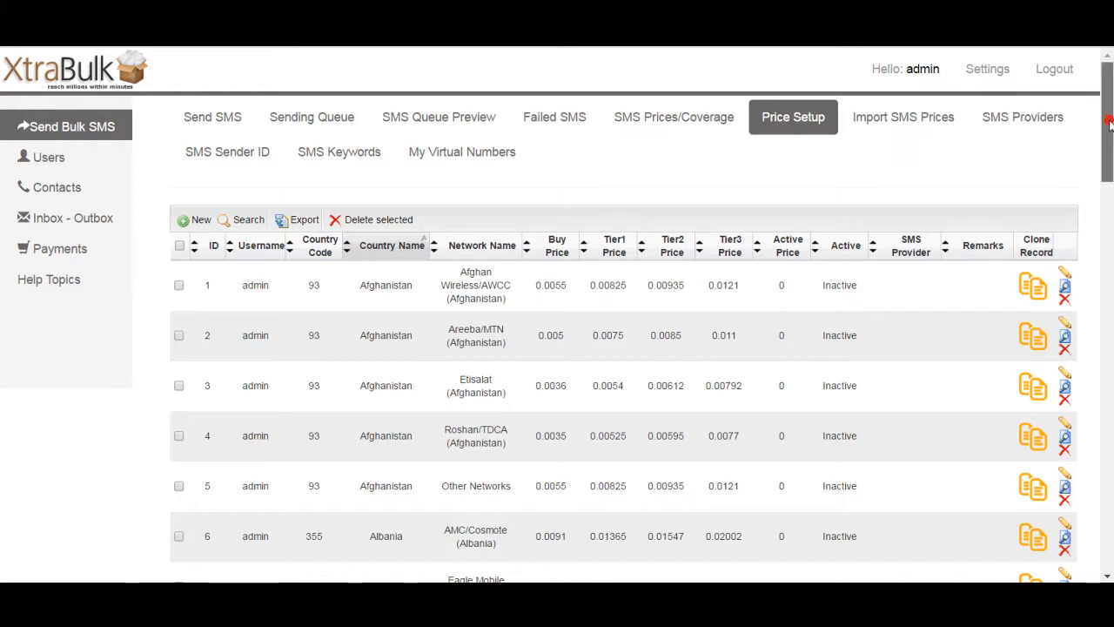
{"action": "mouse_move", "coordinate": [1110, 126]}
{"action": "left_mouse_down"}
{"action": "mouse_move", "coordinate": [1110, 157]}
{"action": "mouse_move", "coordinate": [1109, 118]}
{"action": "left_mouse_up"}
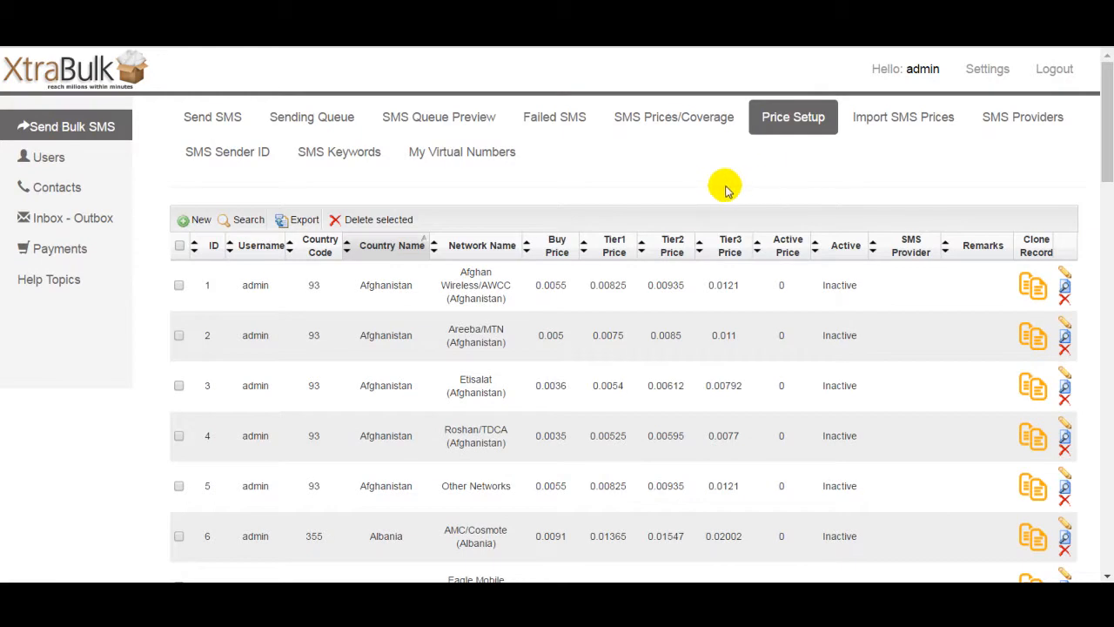
{"action": "left_click", "coordinate": [184, 223]}
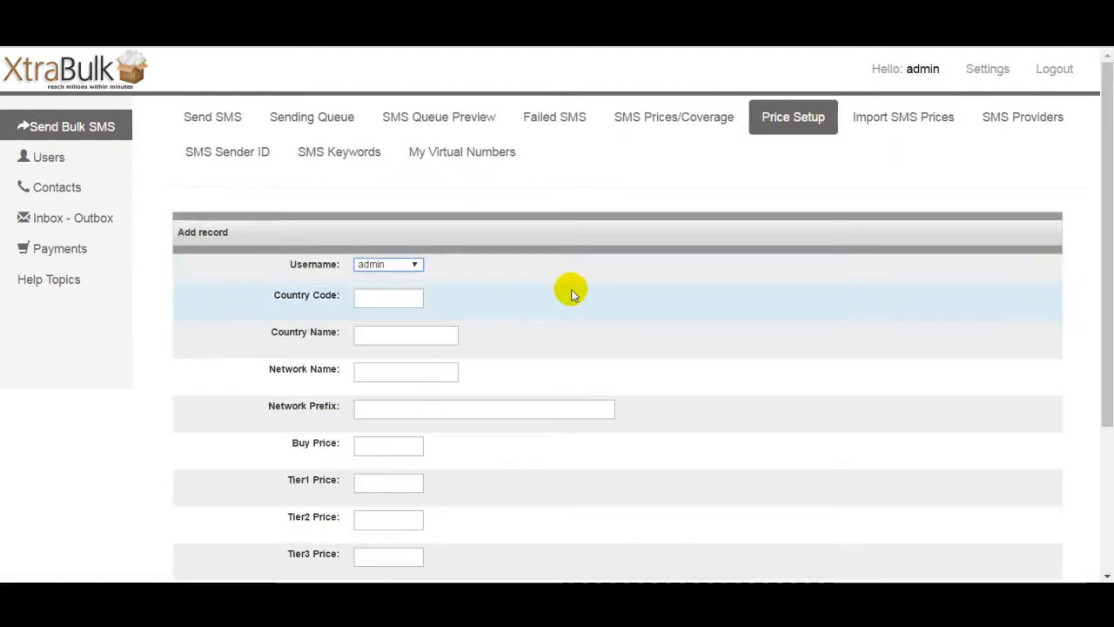
{"action": "left_click_drag", "start_coordinate": [1105, 291], "coordinate": [1107, 370]}
{"action": "scroll", "coordinate": [1108, 370], "scroll_direction": "down", "scroll_amount": 1}
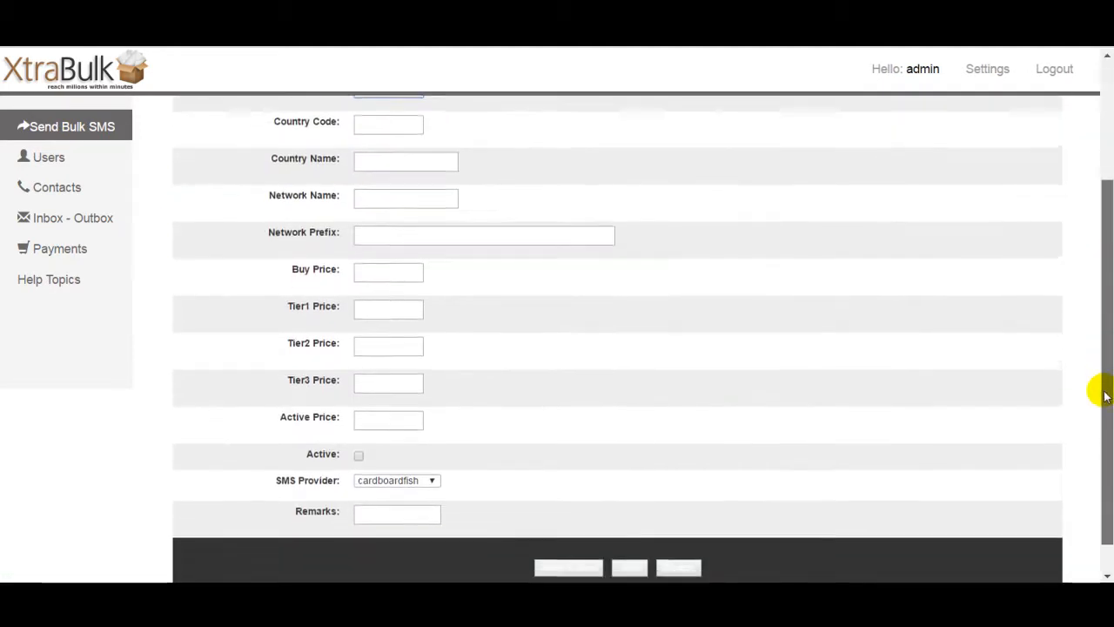
{"action": "left_click", "coordinate": [678, 558]}
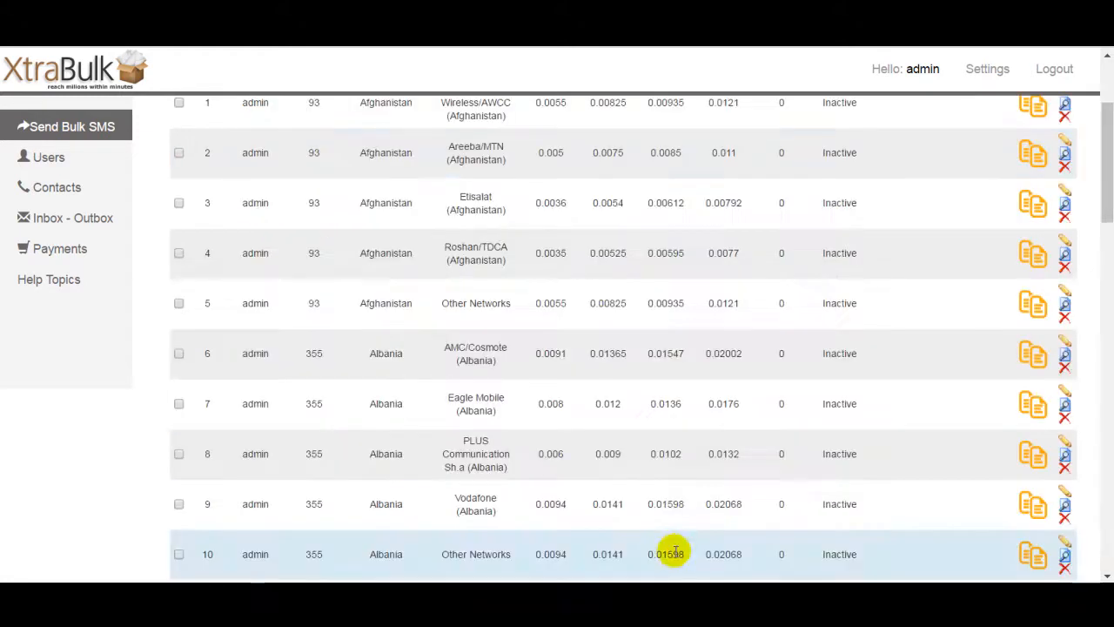
Step: Open the Import SMS Prices page to review its file import options, then return to Price Setup
{"action": "left_click_drag", "start_coordinate": [1107, 187], "coordinate": [1110, 100]}
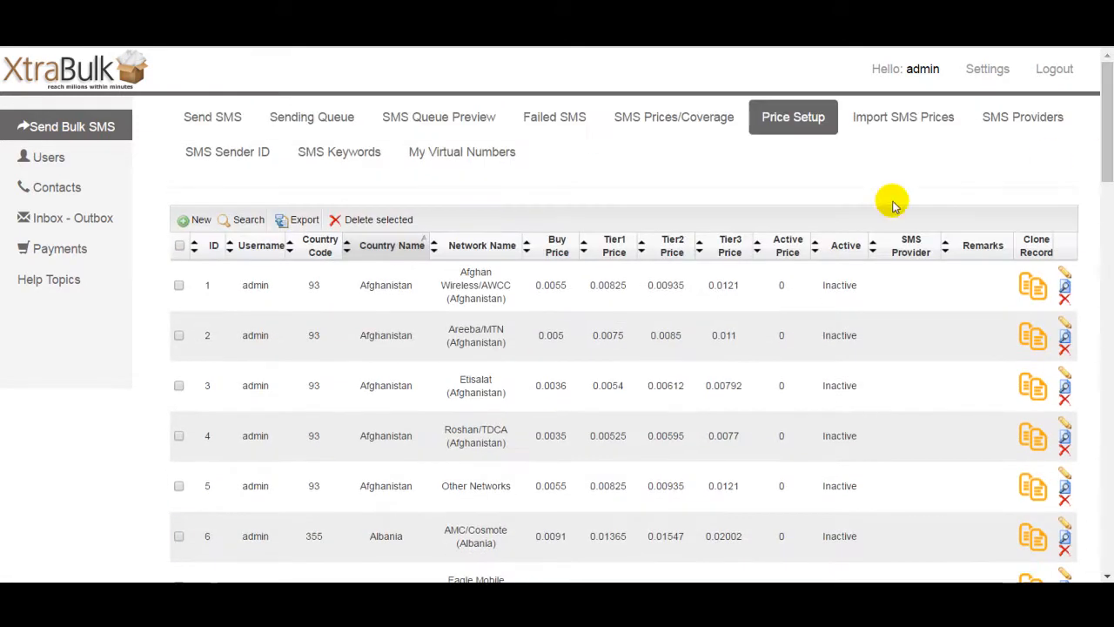
{"action": "left_click", "coordinate": [914, 117]}
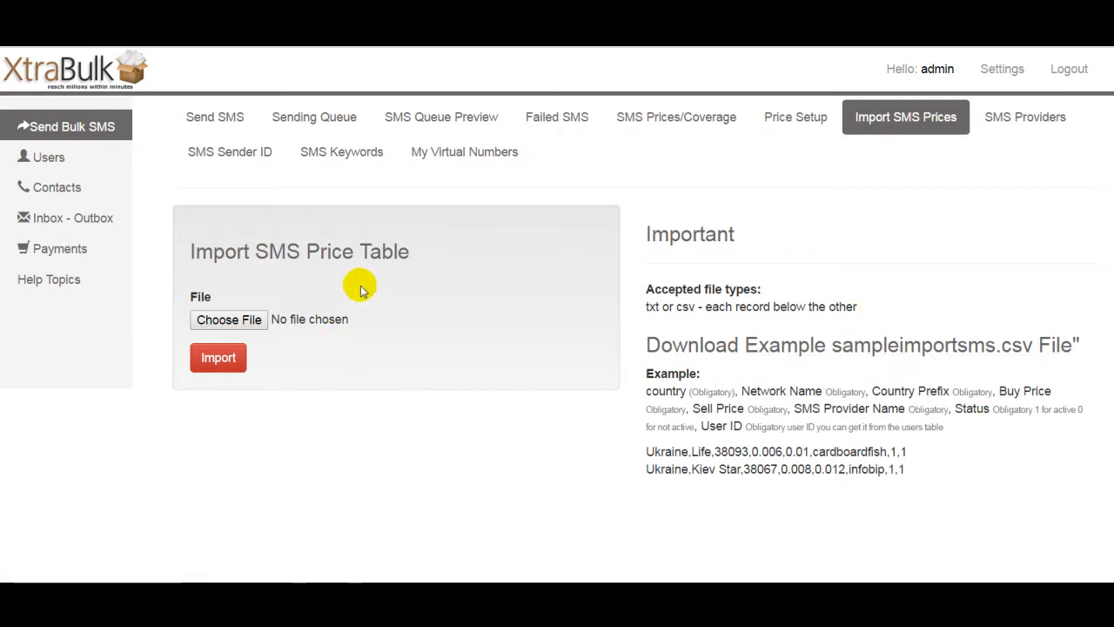
{"action": "left_click", "coordinate": [792, 120]}
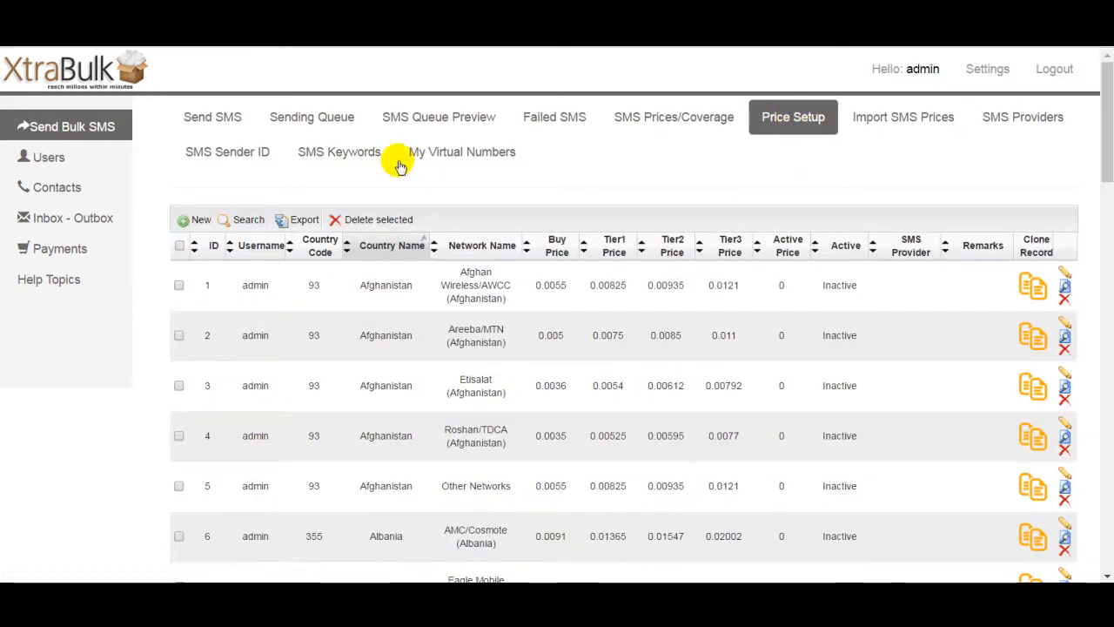
Step: Search the price table by Country Name for United Kingdom
{"action": "left_click", "coordinate": [242, 222]}
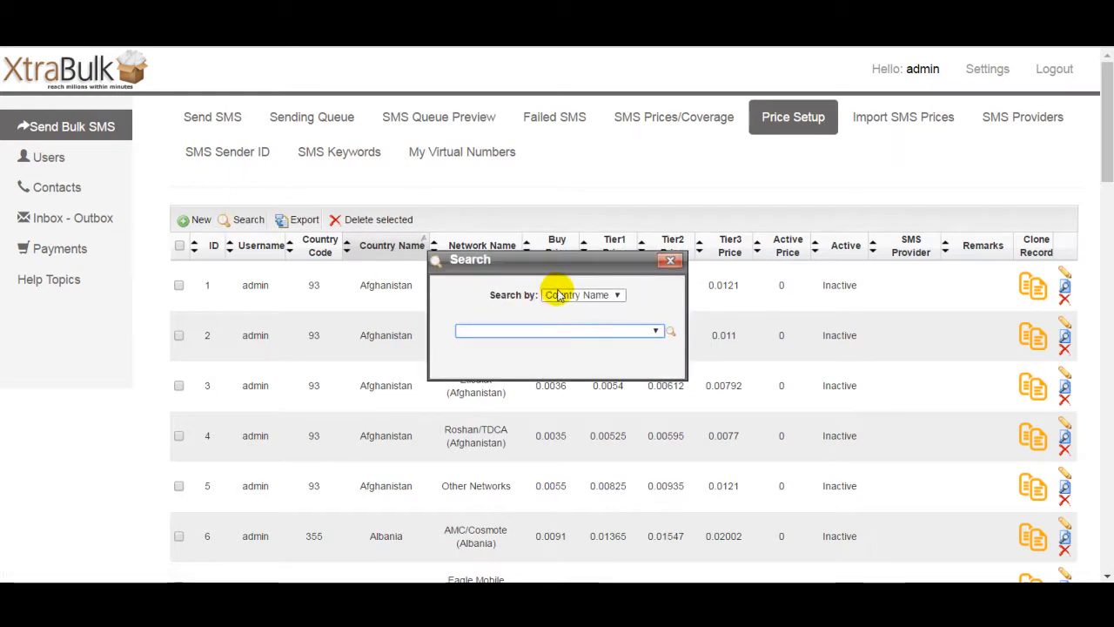
{"action": "left_click", "coordinate": [592, 300]}
{"action": "left_click", "coordinate": [591, 296]}
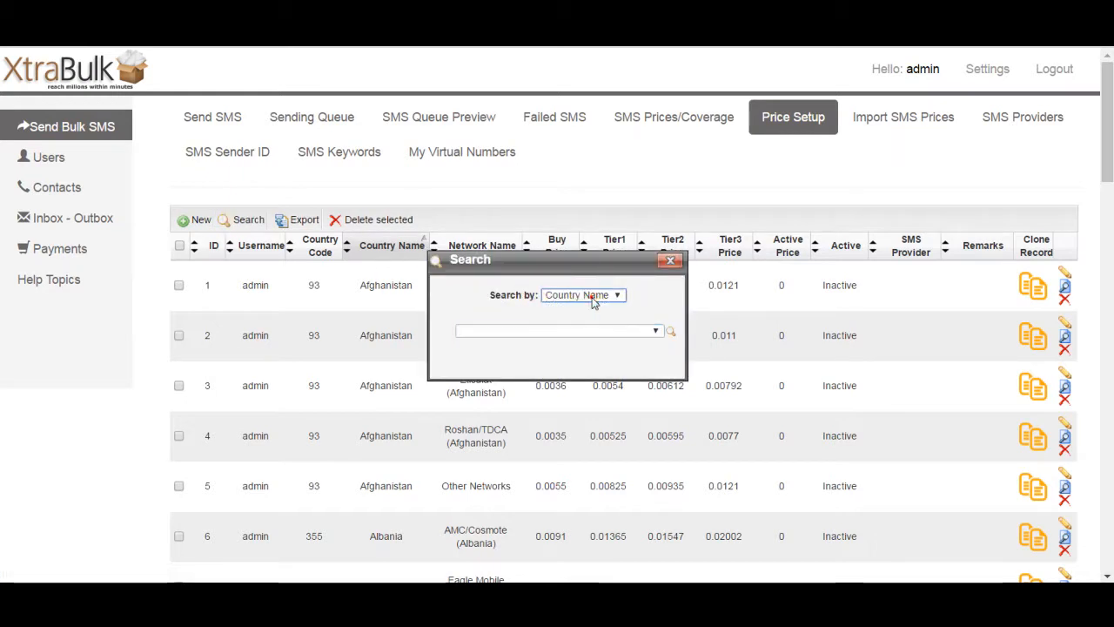
{"action": "left_click", "coordinate": [608, 332]}
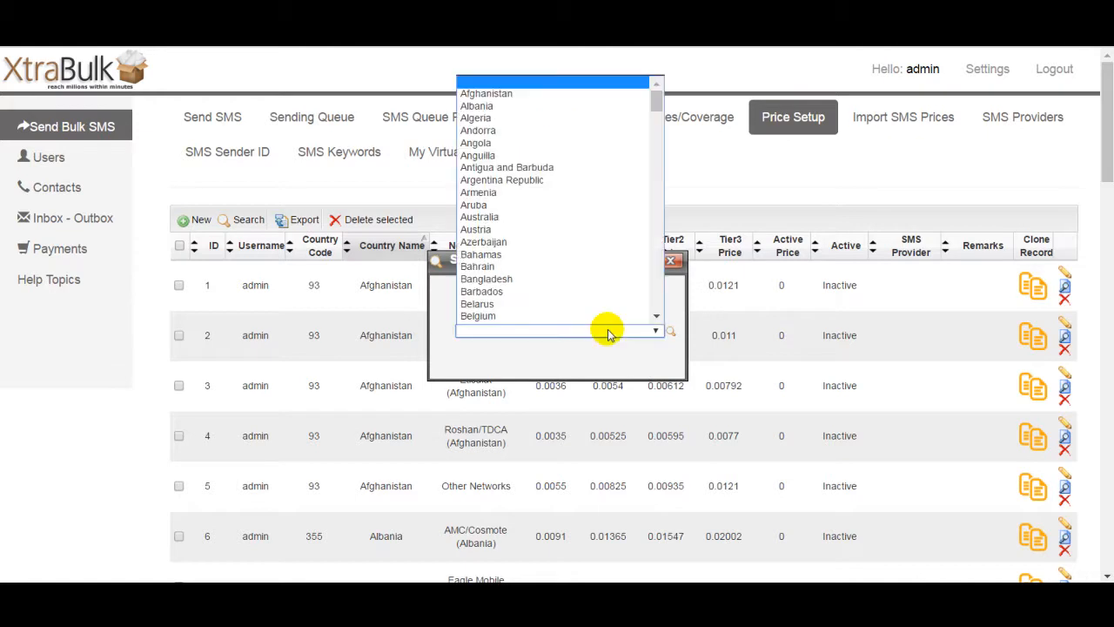
{"action": "key", "text": "u"}
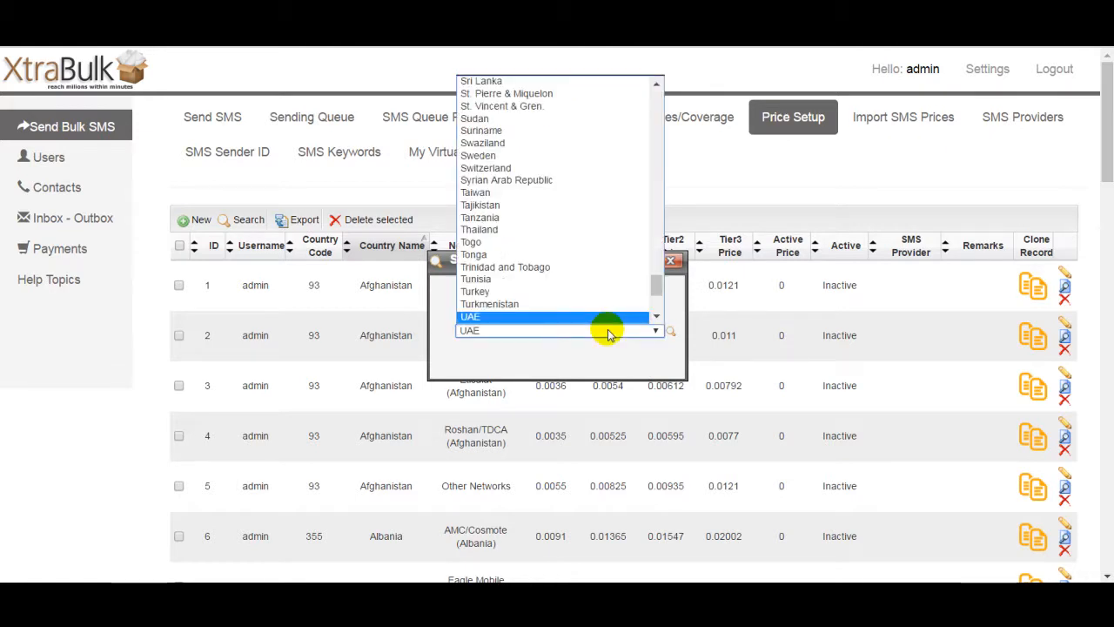
{"action": "key", "text": "Down"}
{"action": "key", "text": "Down"}
{"action": "key", "text": "Down"}
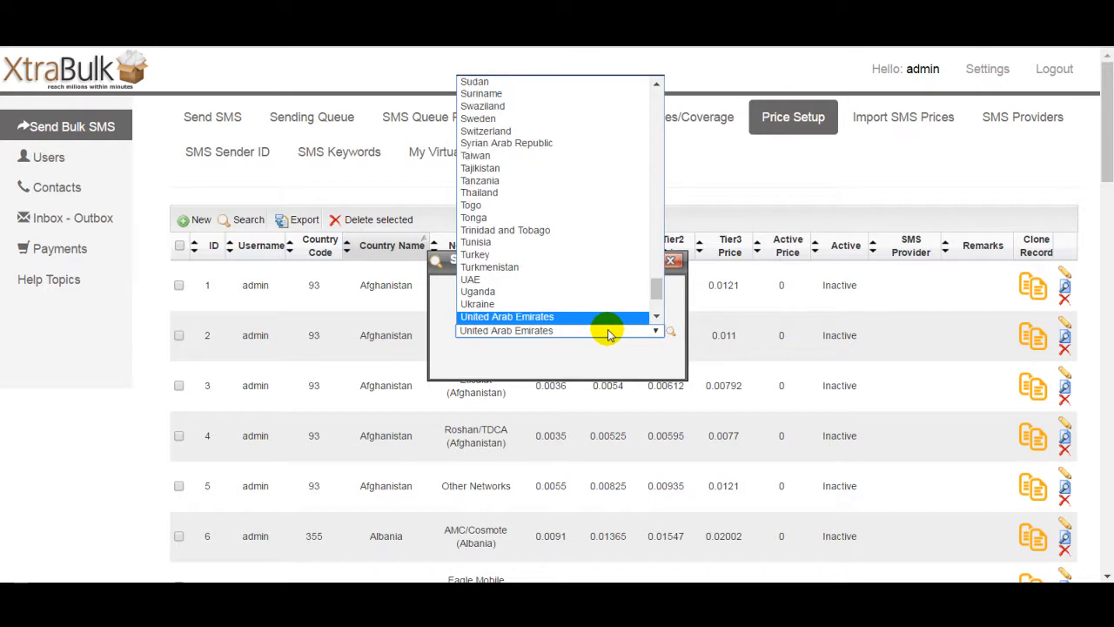
{"action": "key", "text": "Down"}
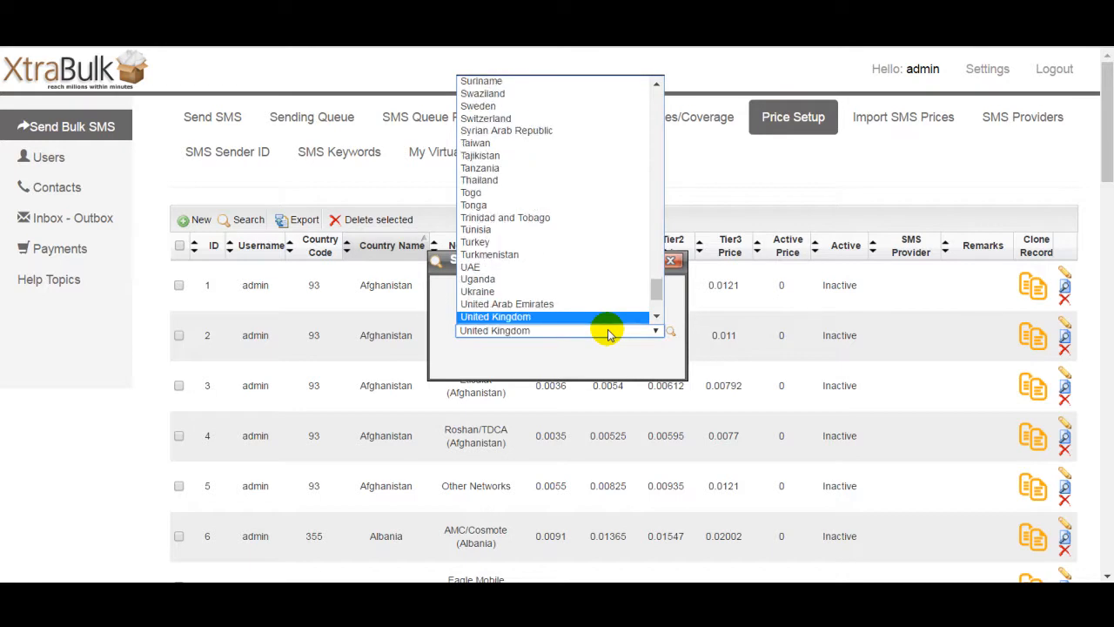
{"action": "key", "text": "Return"}
{"action": "left_click", "coordinate": [627, 348]}
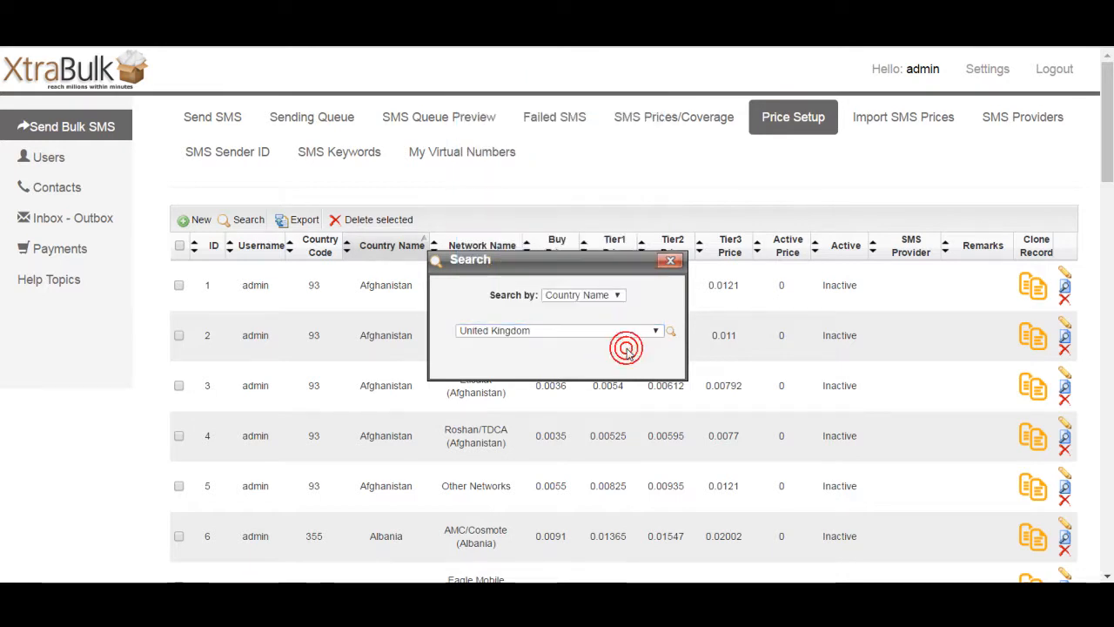
{"action": "left_click", "coordinate": [672, 338]}
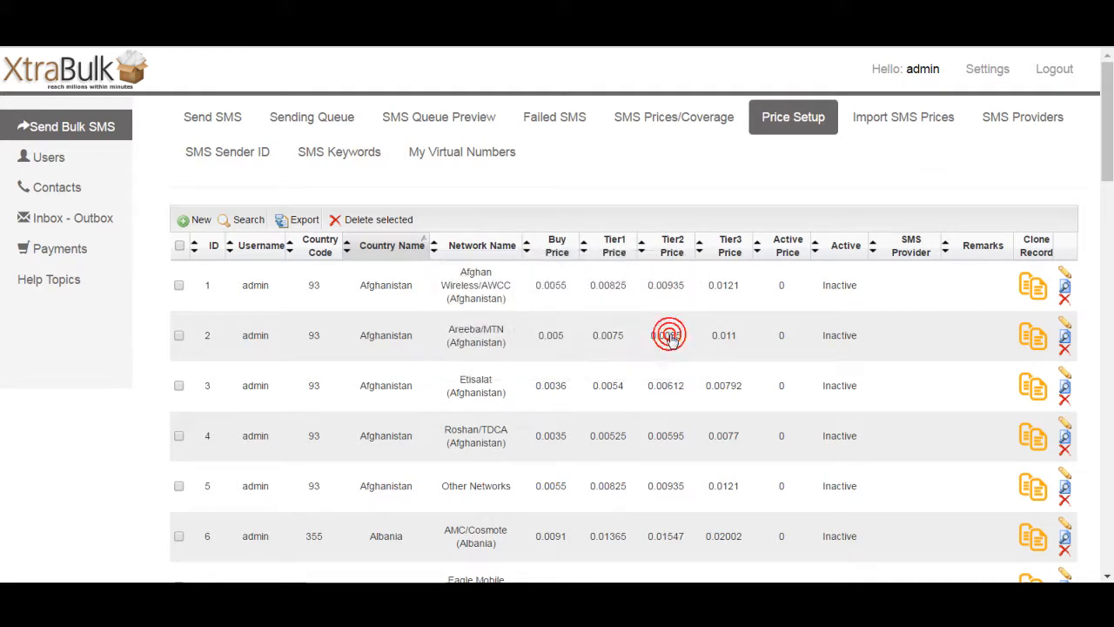
Step: Delete the demo user's United Kingdom Vodafone (UK) price record
{"action": "left_click_drag", "start_coordinate": [1106, 175], "coordinate": [1104, 233]}
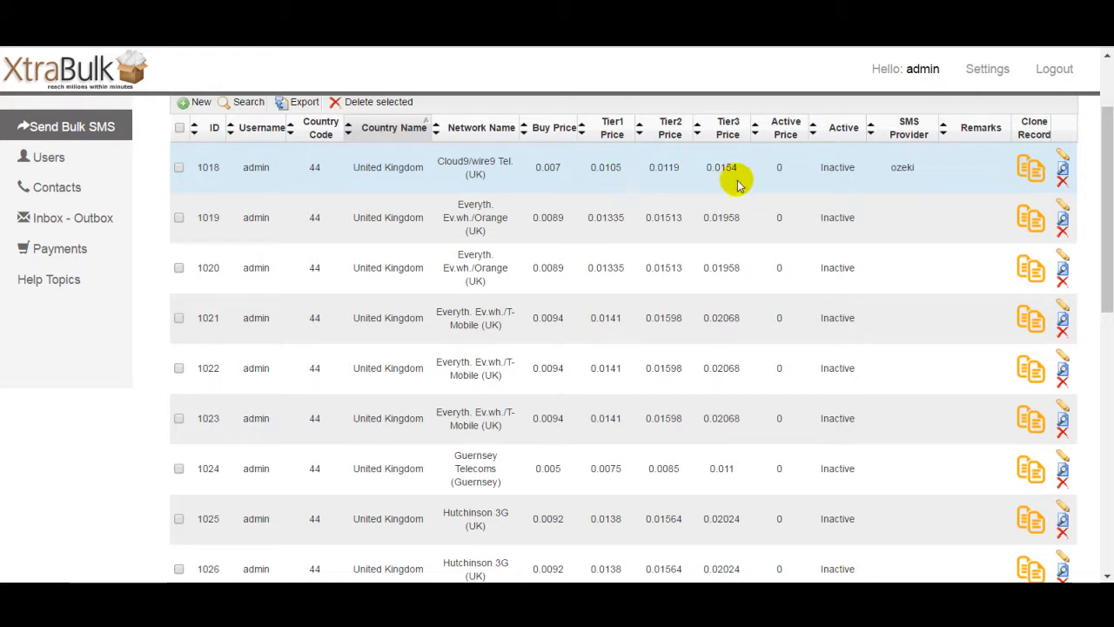
{"action": "scroll", "coordinate": [1112, 200], "scroll_direction": "down", "scroll_amount": 5}
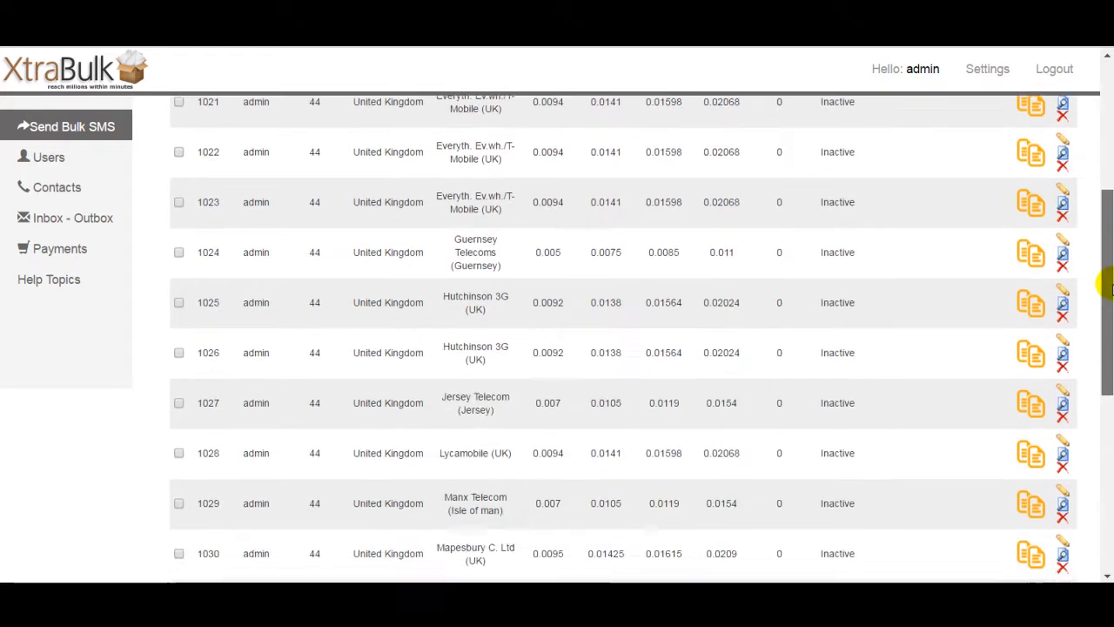
{"action": "scroll", "coordinate": [623, 340], "scroll_direction": "down", "scroll_amount": 2}
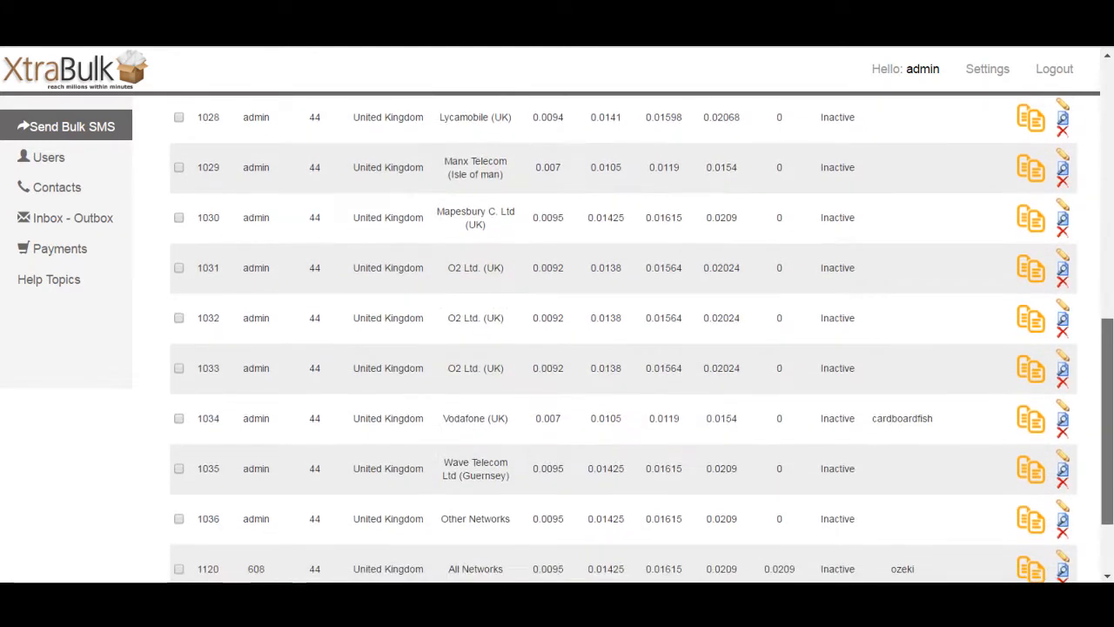
{"action": "scroll", "coordinate": [643, 340], "scroll_direction": "down", "scroll_amount": 1}
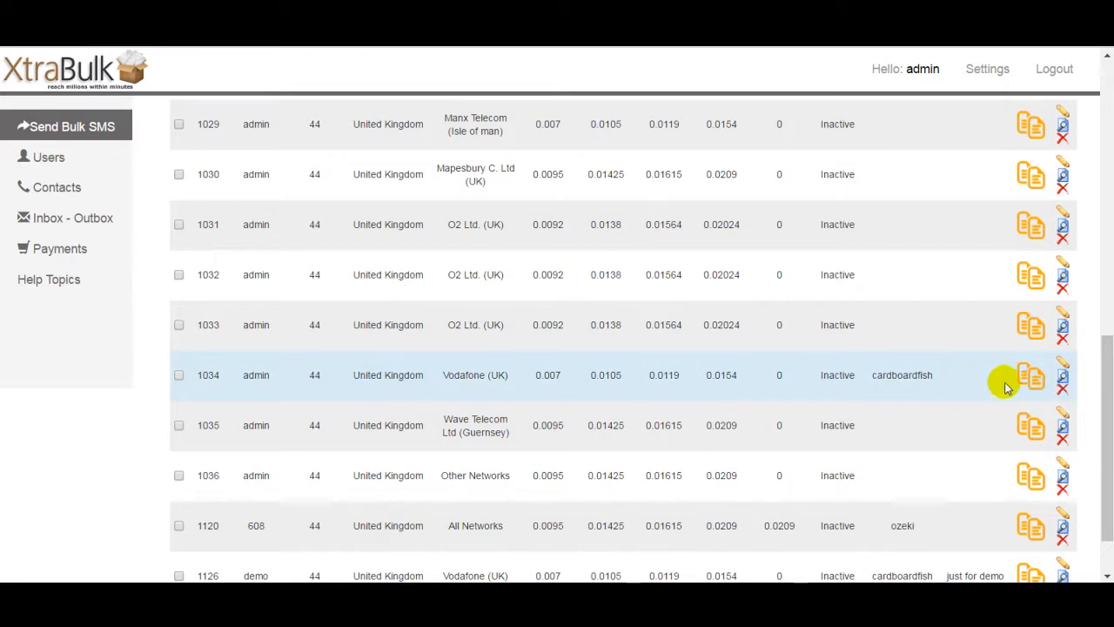
{"action": "left_click_drag", "start_coordinate": [1107, 381], "coordinate": [1108, 402]}
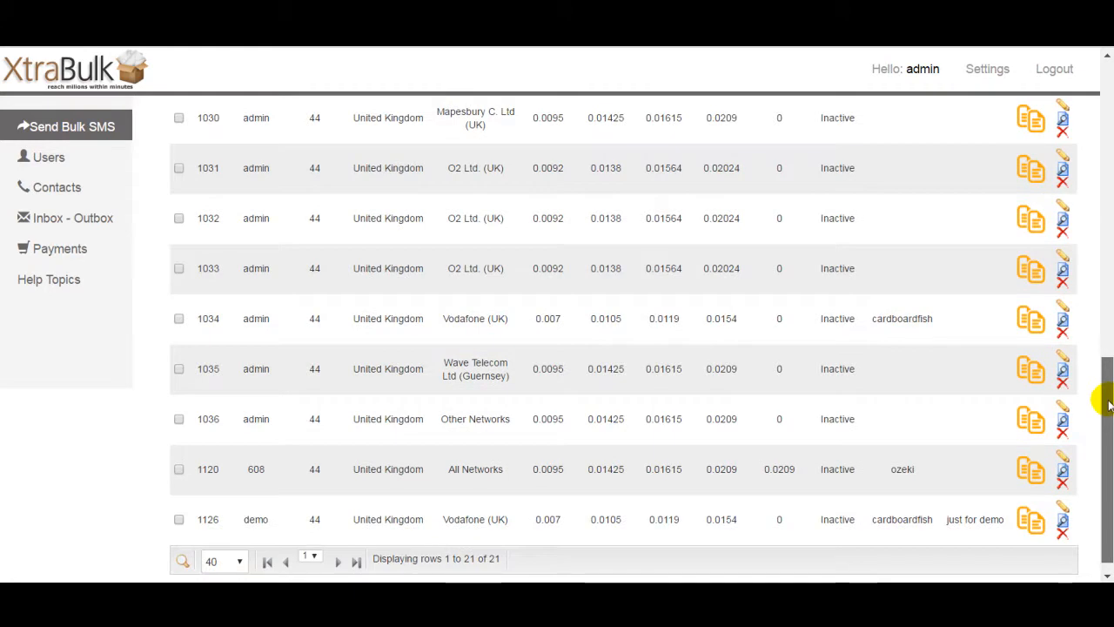
{"action": "scroll", "coordinate": [1110, 402], "scroll_direction": "down", "scroll_amount": 1}
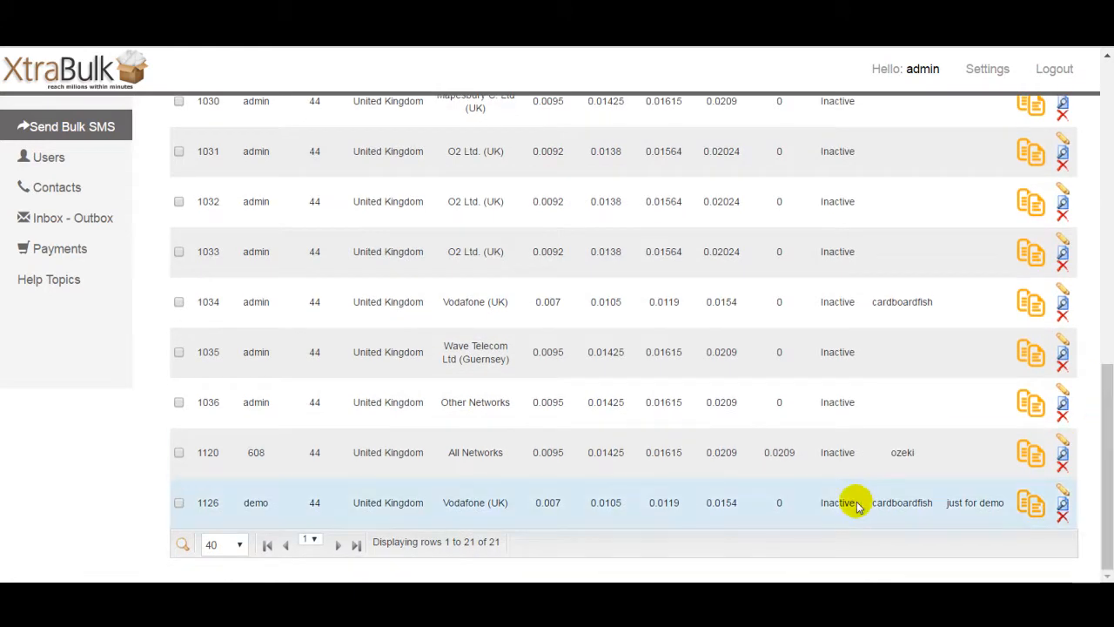
{"action": "left_click", "coordinate": [1062, 516]}
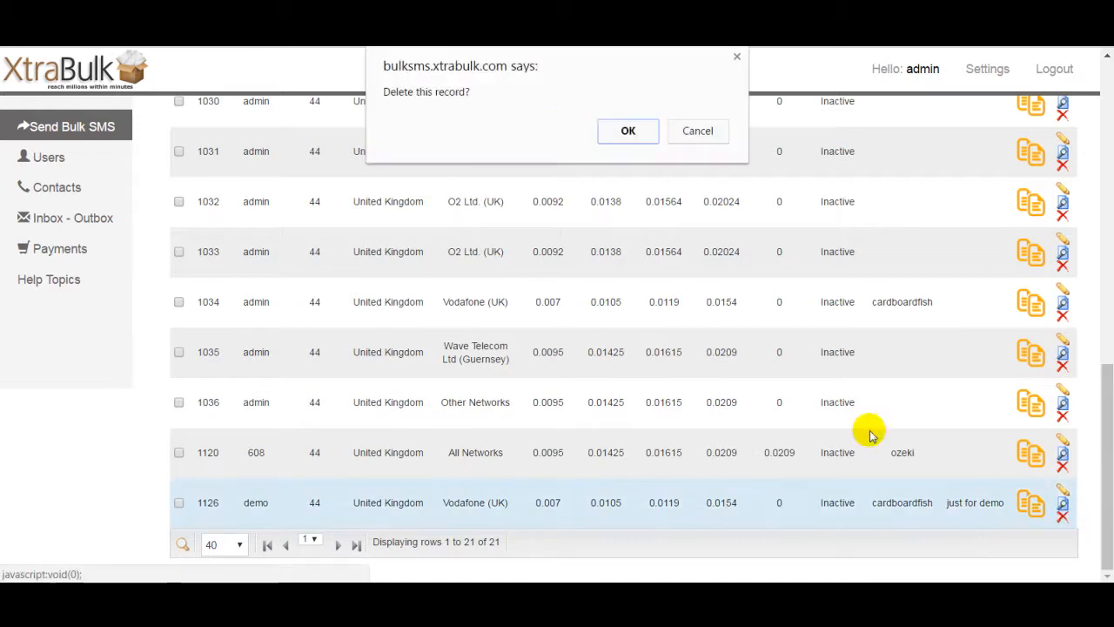
{"action": "left_click", "coordinate": [623, 129]}
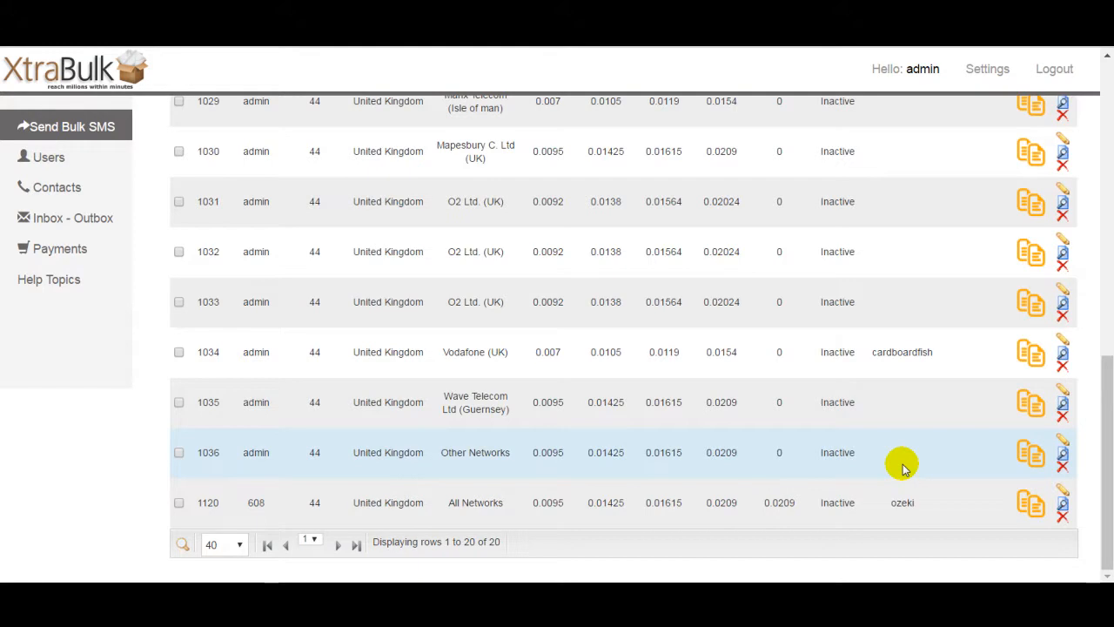
Step: Clone the admin's United Kingdom Other Networks price record and open the clone for editing
{"action": "left_click", "coordinate": [1035, 454]}
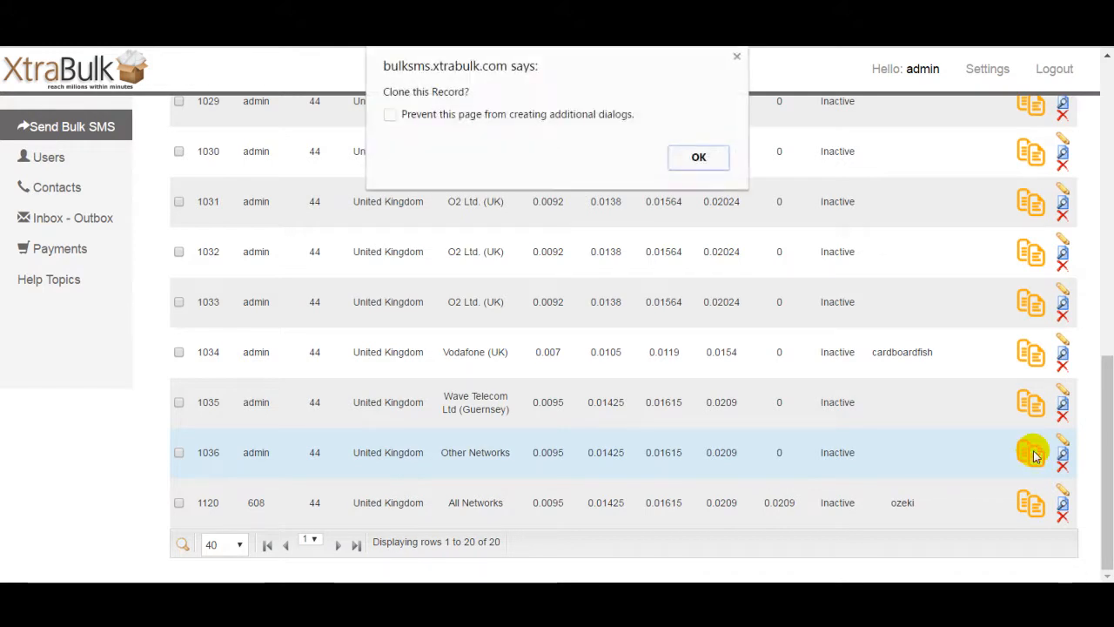
{"action": "left_click", "coordinate": [696, 160]}
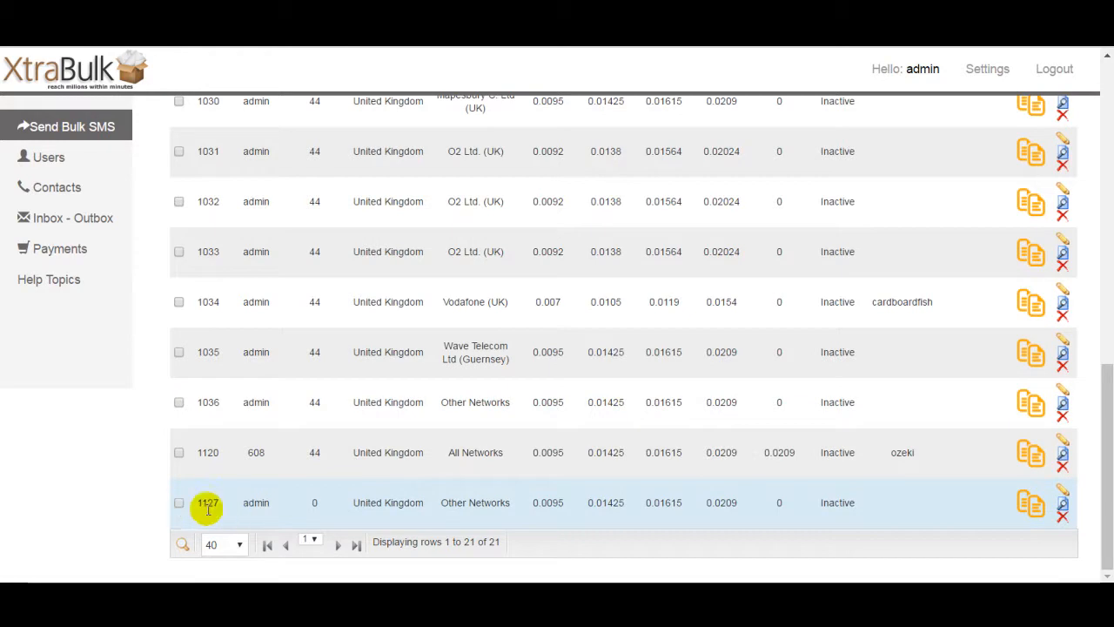
{"action": "left_click", "coordinate": [1063, 491]}
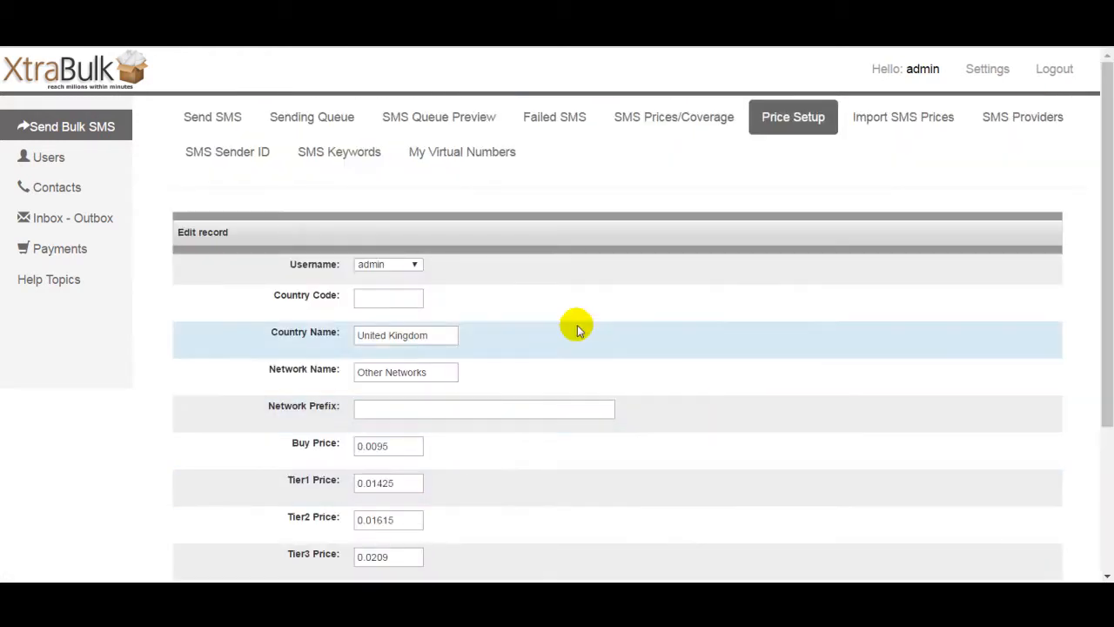
Step: Assign the cloned price record to user demo and set its country code to 44
{"action": "left_click", "coordinate": [403, 267]}
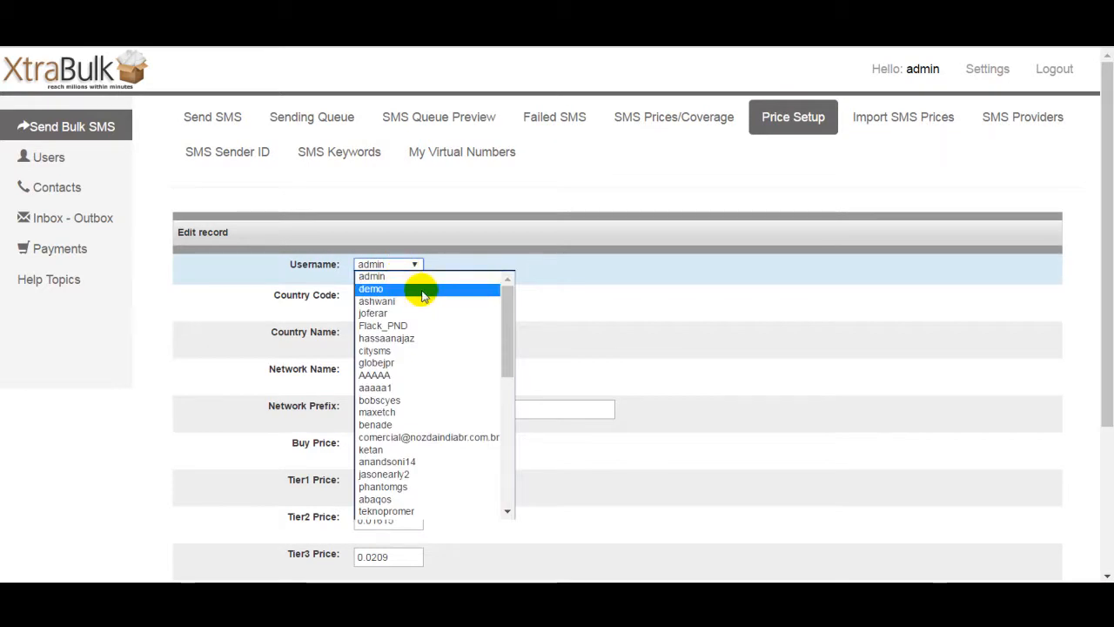
{"action": "left_click", "coordinate": [423, 290]}
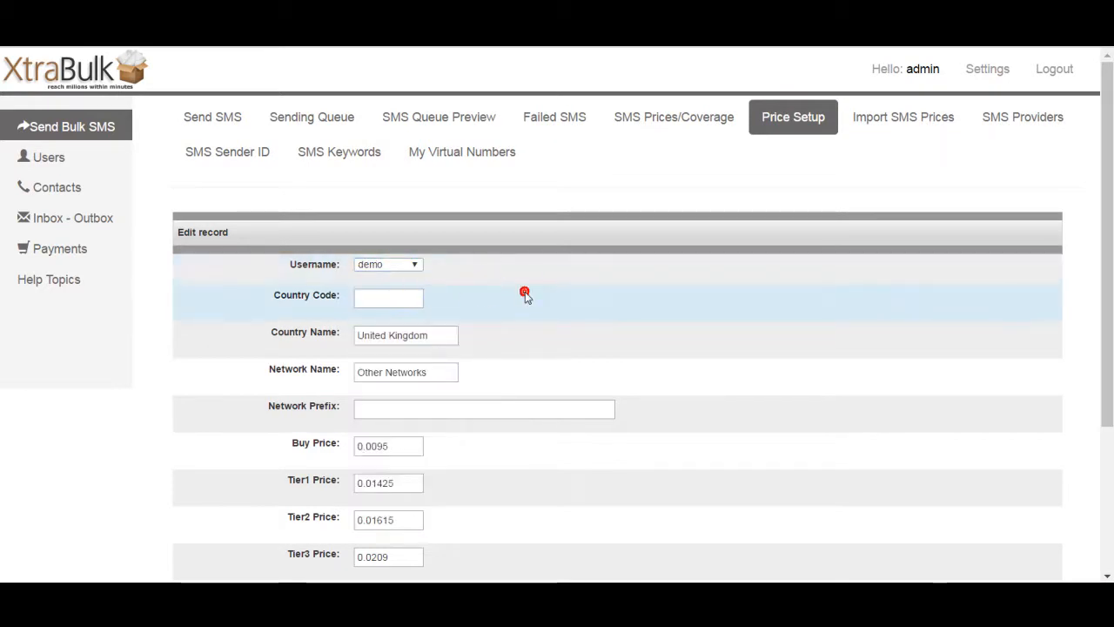
{"action": "left_click", "coordinate": [411, 302]}
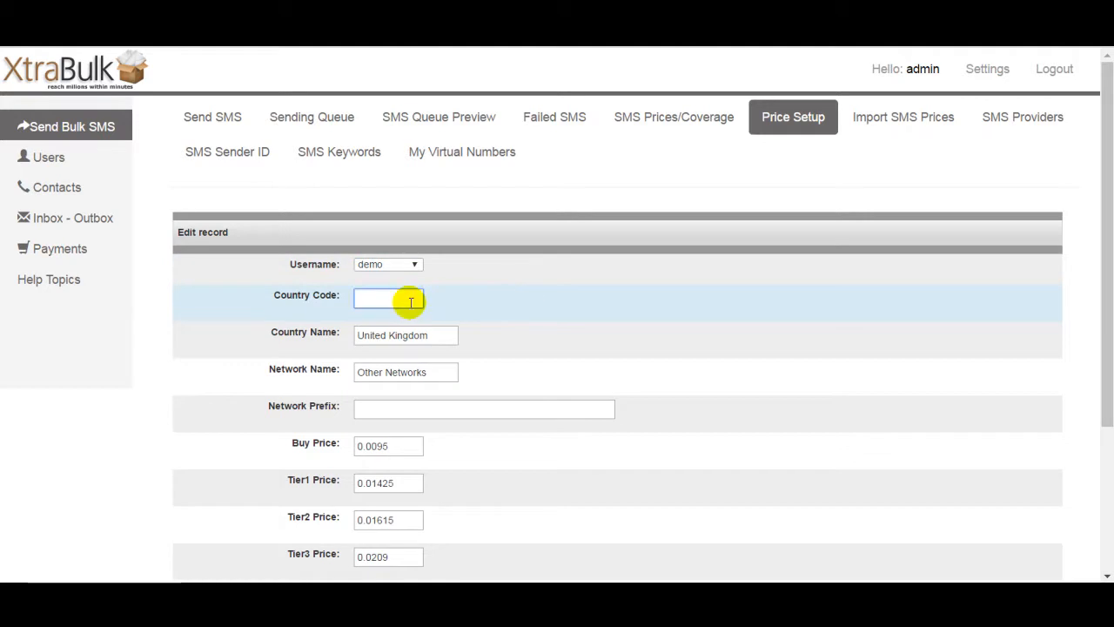
{"action": "type", "text": "44"}
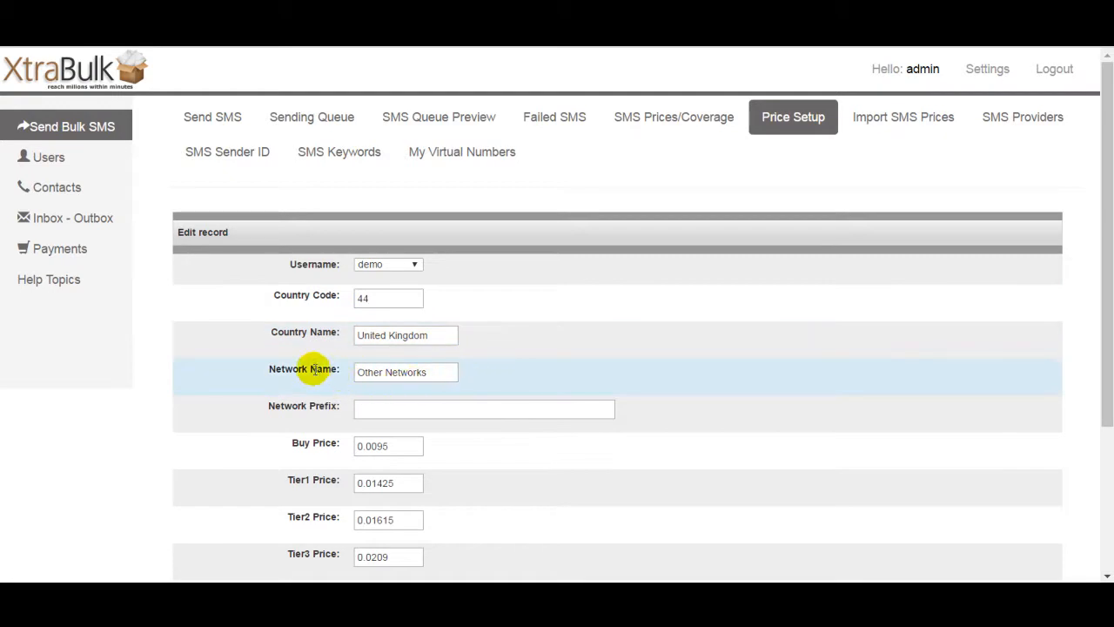
Step: Set the cloned record's network name to All UK Networks and its network prefix to 447
{"action": "triple_click", "coordinate": [450, 372]}
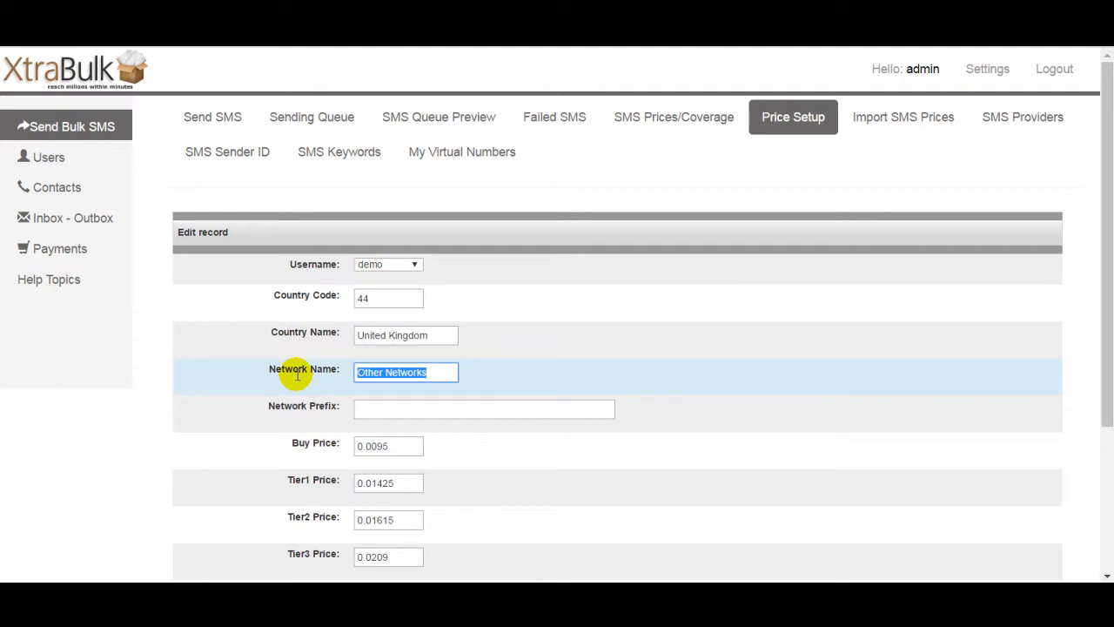
{"action": "key", "text": "BackSpace"}
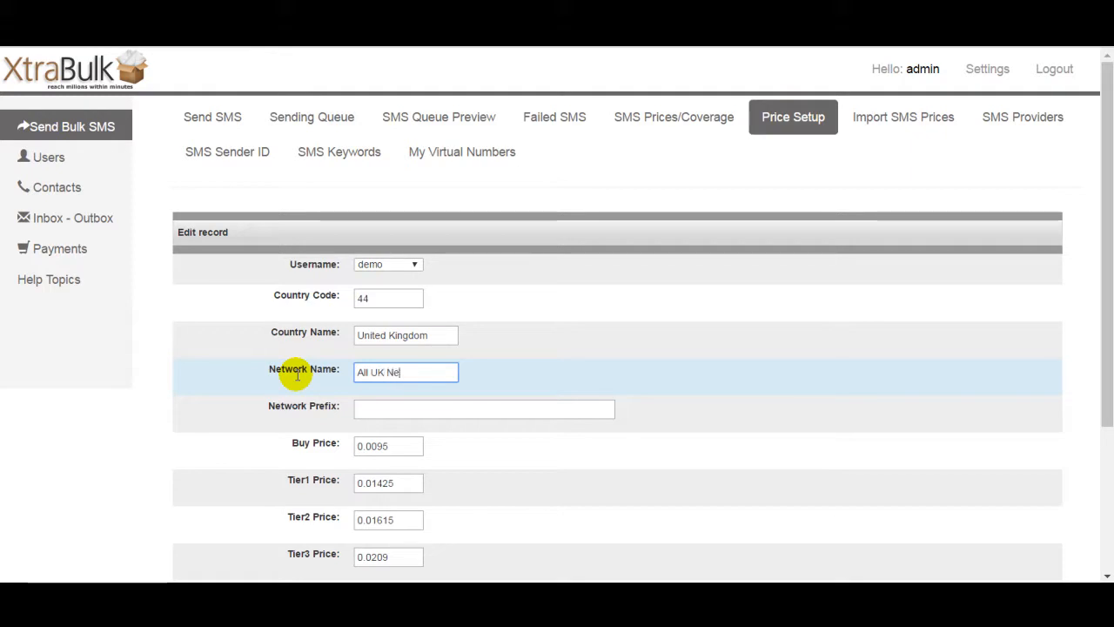
{"action": "type", "text": "All UK Networks"}
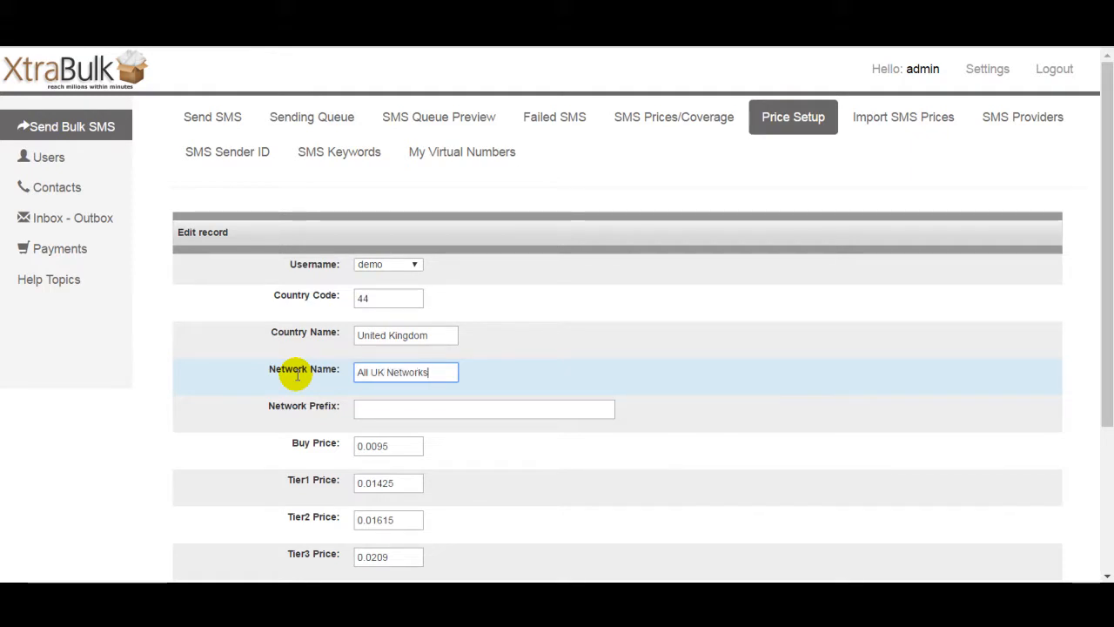
{"action": "left_click", "coordinate": [512, 410]}
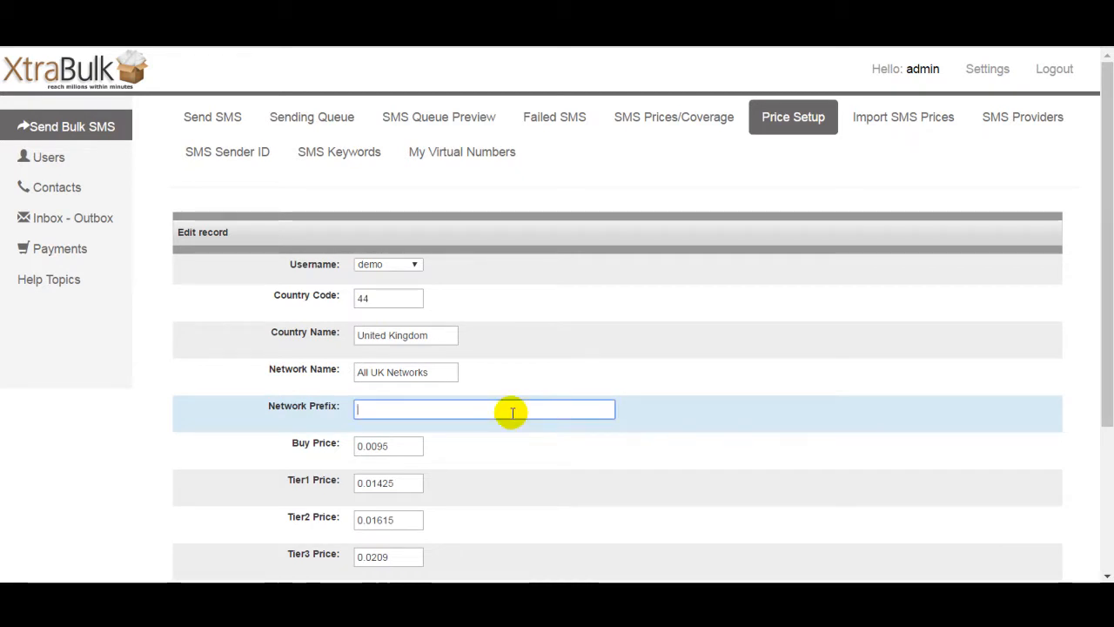
{"action": "type", "text": "47"}
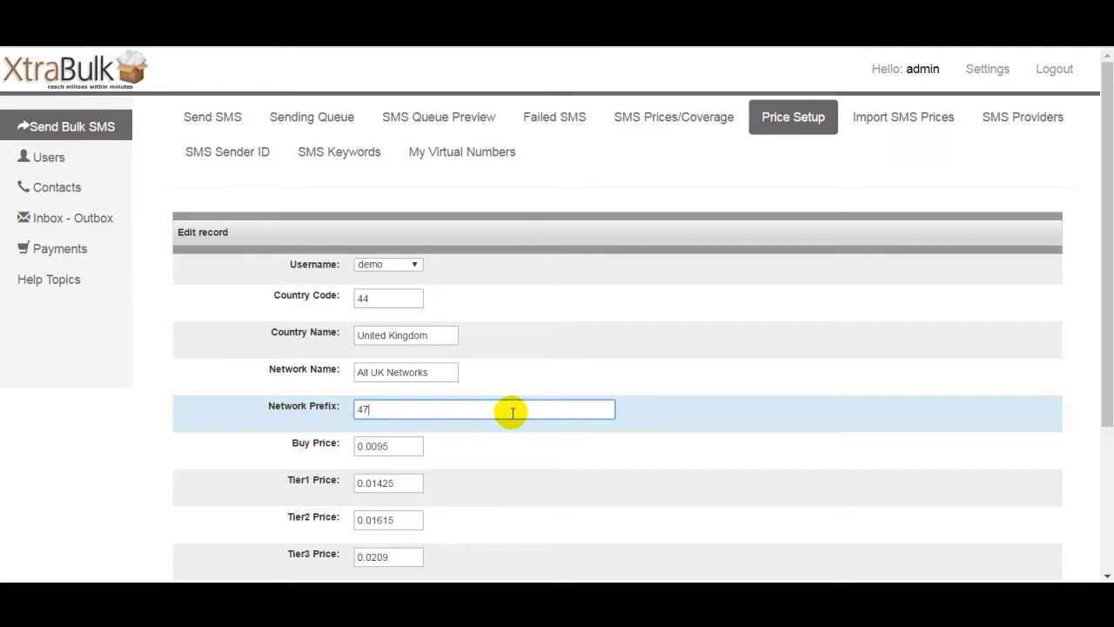
{"action": "type", "text": "47"}
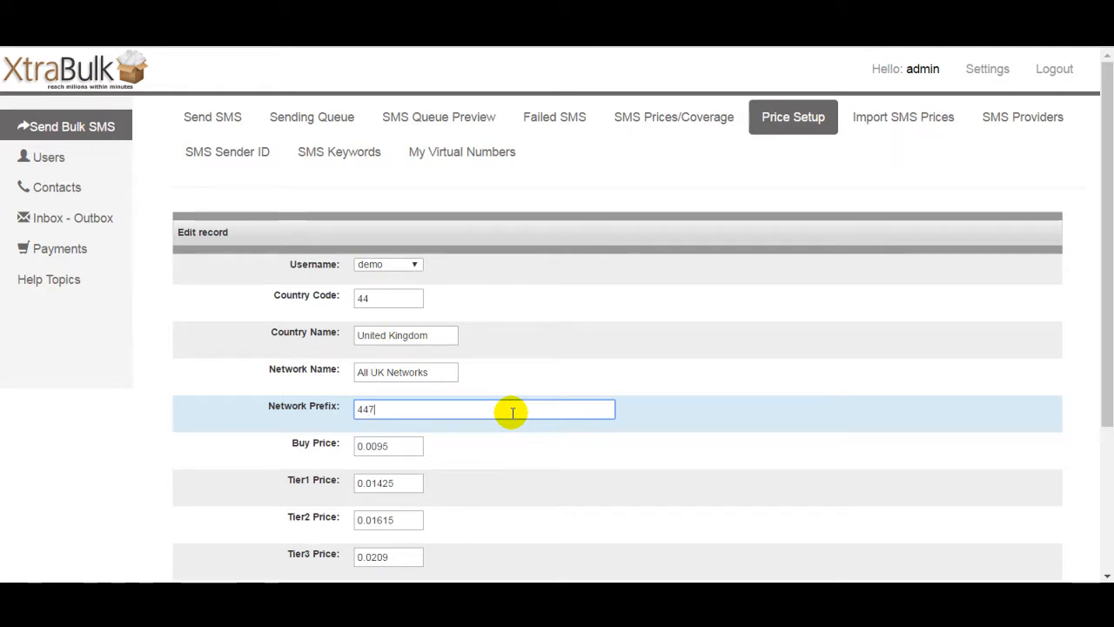
Step: Round the tier prices to 0.012 for Tier1, 0.016 for Tier2 and 0.02 for Tier3
{"action": "left_click", "coordinate": [580, 458]}
{"action": "left_click_drag", "start_coordinate": [1110, 263], "coordinate": [1109, 377]}
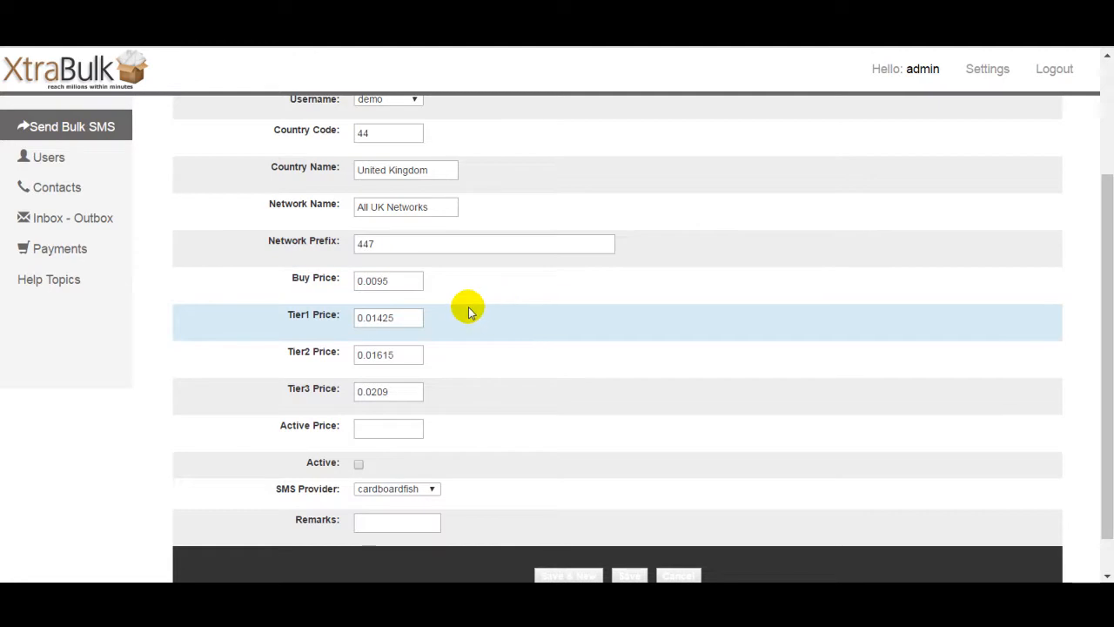
{"action": "left_click", "coordinate": [385, 283]}
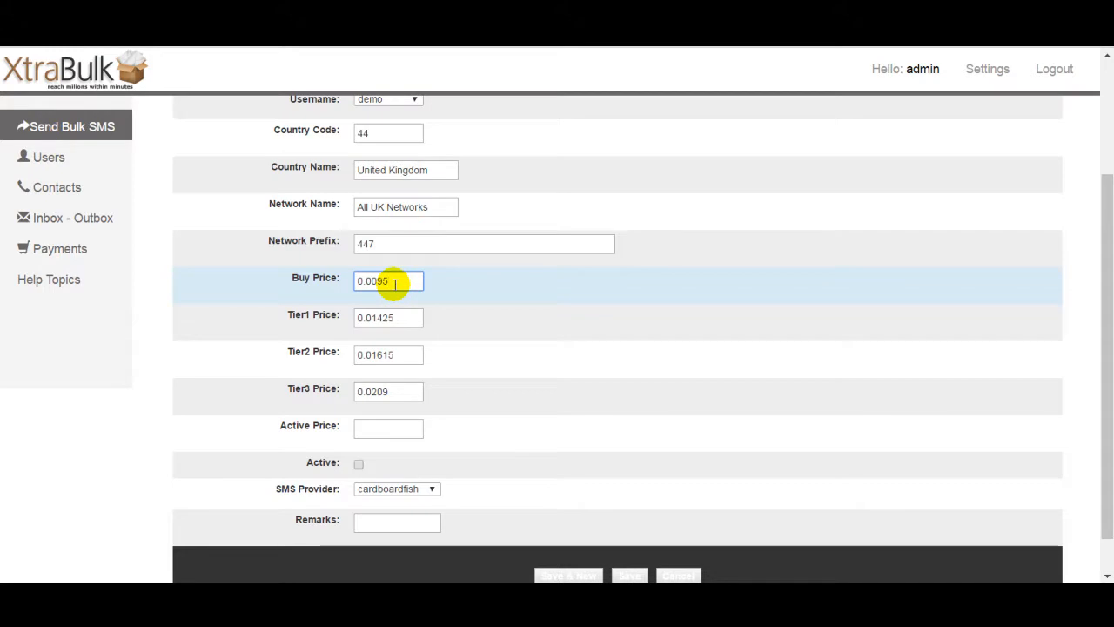
{"action": "left_click", "coordinate": [490, 321]}
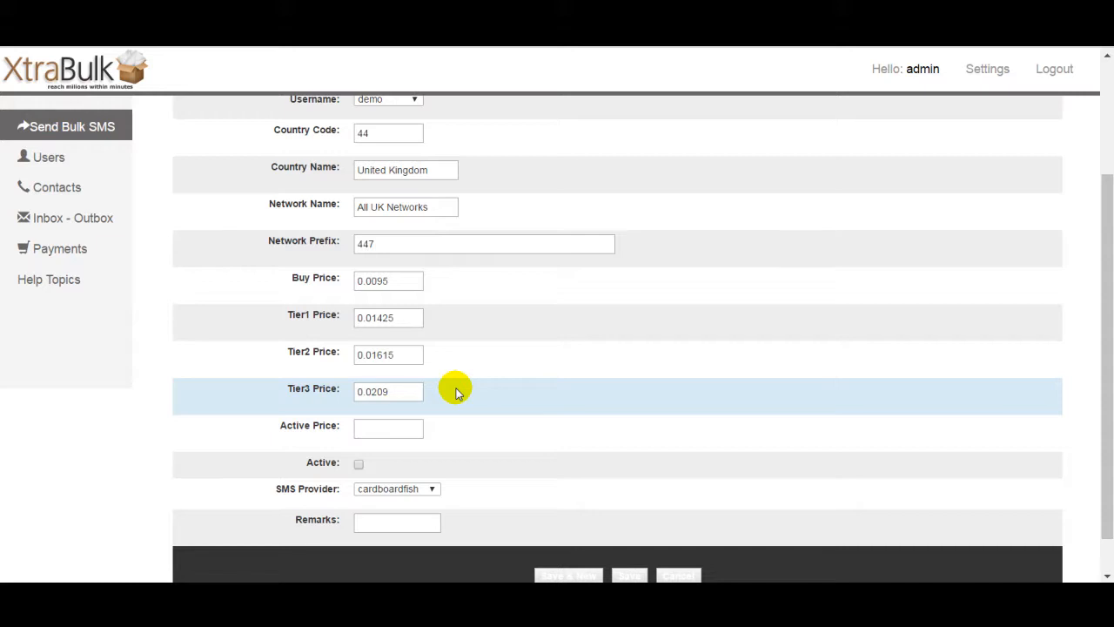
{"action": "left_click", "coordinate": [399, 391]}
{"action": "key", "text": "BackSpace"}
{"action": "key", "text": "BackSpace"}
{"action": "left_click", "coordinate": [407, 350]}
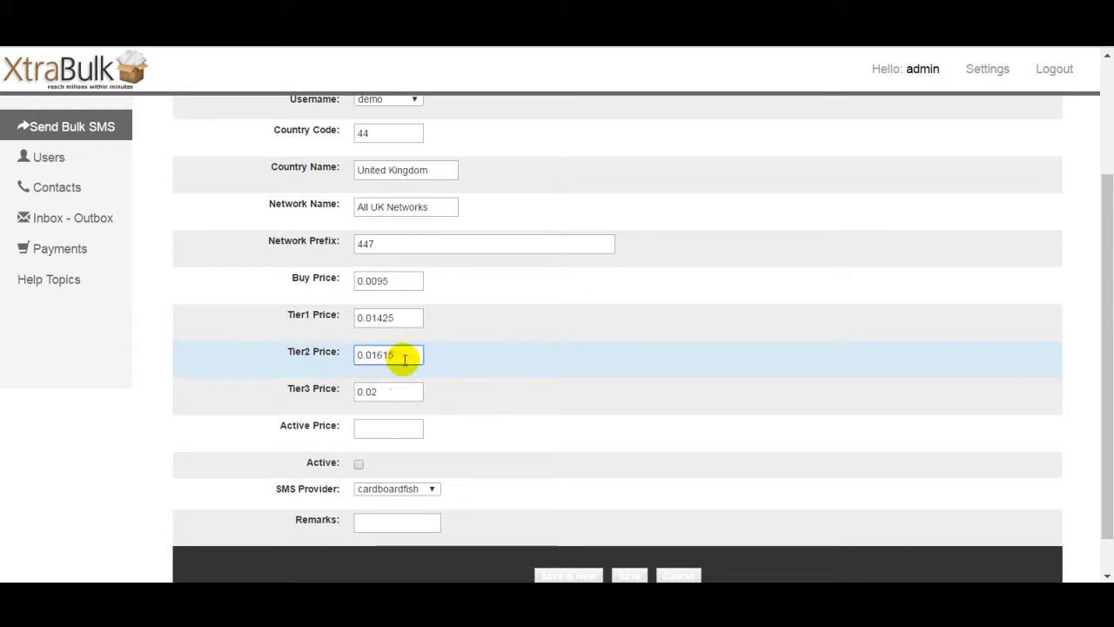
{"action": "left_click_drag", "start_coordinate": [400, 355], "coordinate": [385, 355]}
{"action": "key", "text": "BackSpace"}
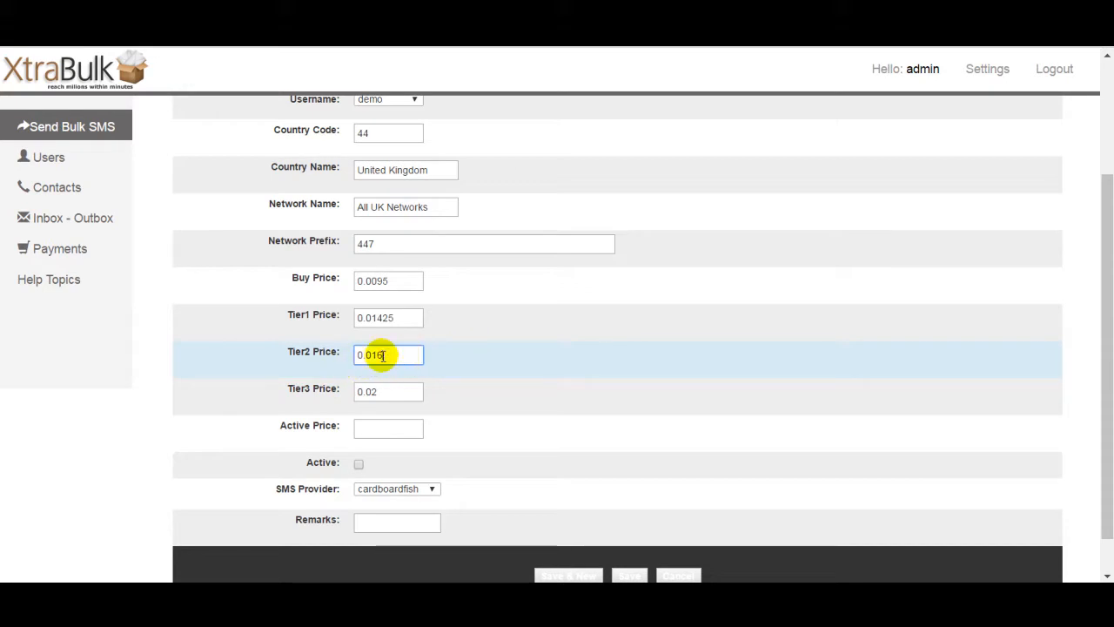
{"action": "left_click", "coordinate": [408, 323]}
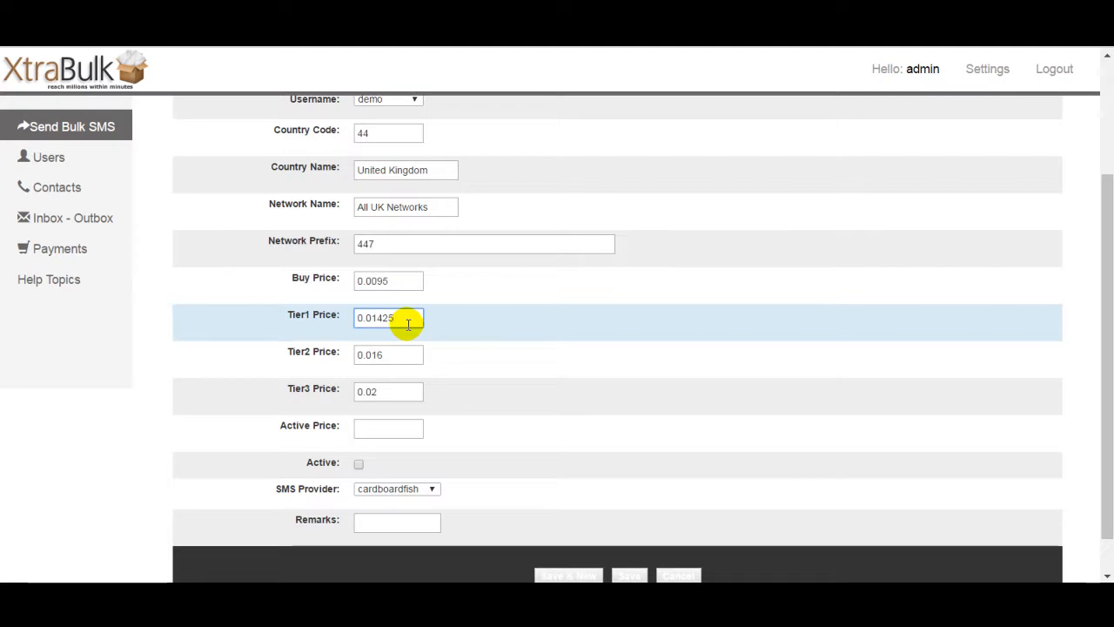
{"action": "left_click_drag", "start_coordinate": [370, 319], "coordinate": [399, 320]}
{"action": "left_click", "coordinate": [399, 319]}
{"action": "key", "text": "BackSpace"}
{"action": "key", "text": "BackSpace"}
{"action": "key", "text": "BackSpace"}
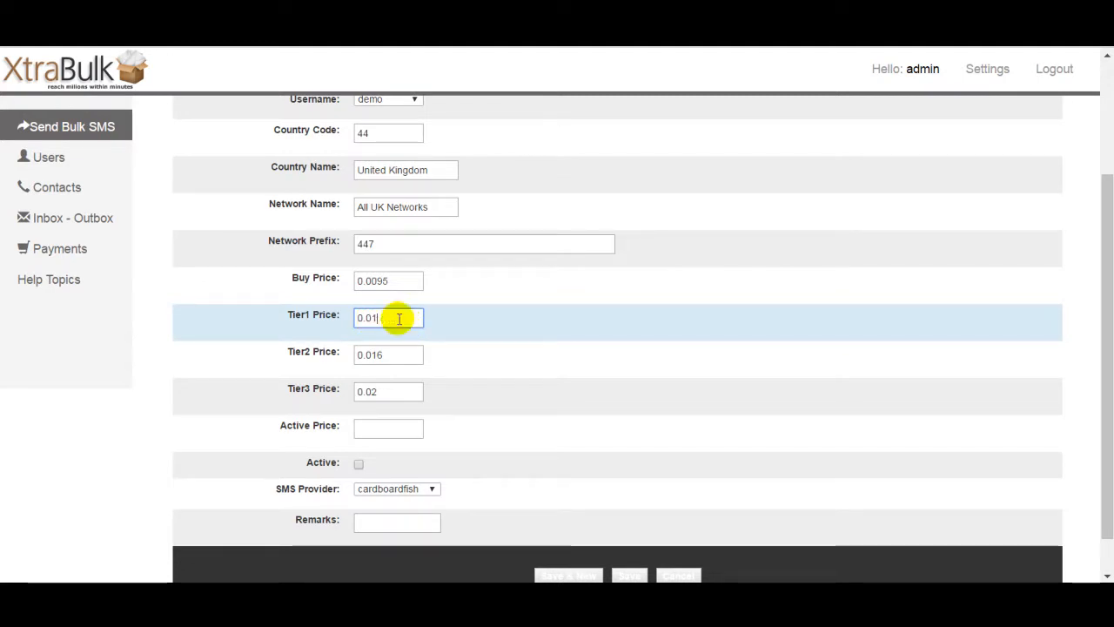
{"action": "type", "text": "2"}
{"action": "left_click", "coordinate": [492, 354]}
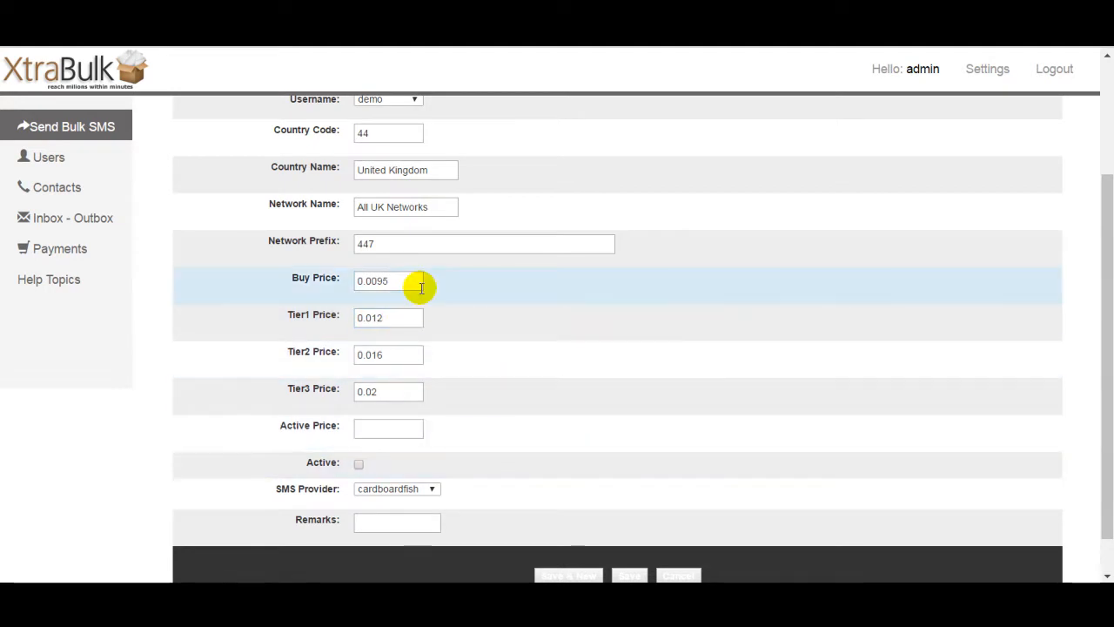
Step: Set the active price to 0.02 and mark the price record as active
{"action": "left_click", "coordinate": [381, 427]}
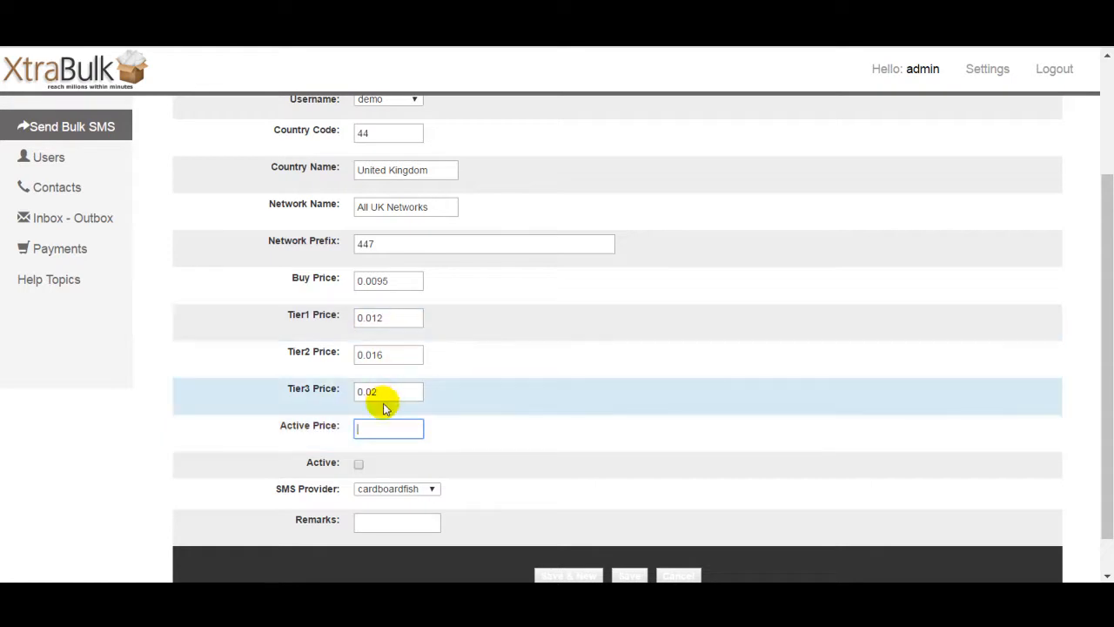
{"action": "left_click", "coordinate": [544, 421]}
{"action": "left_click", "coordinate": [401, 430]}
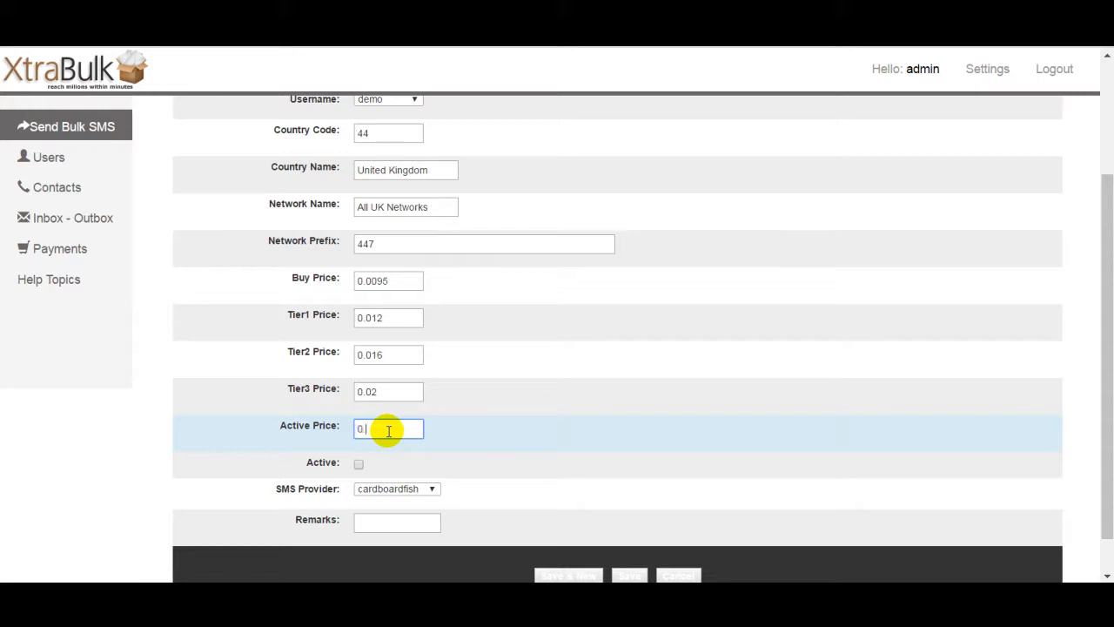
{"action": "key", "text": "BackSpace"}
{"action": "type", "text": "2"}
{"action": "left_click_drag", "start_coordinate": [310, 394], "coordinate": [364, 395]}
{"action": "left_click", "coordinate": [372, 391]}
{"action": "left_click", "coordinate": [552, 425]}
{"action": "left_click", "coordinate": [359, 466]}
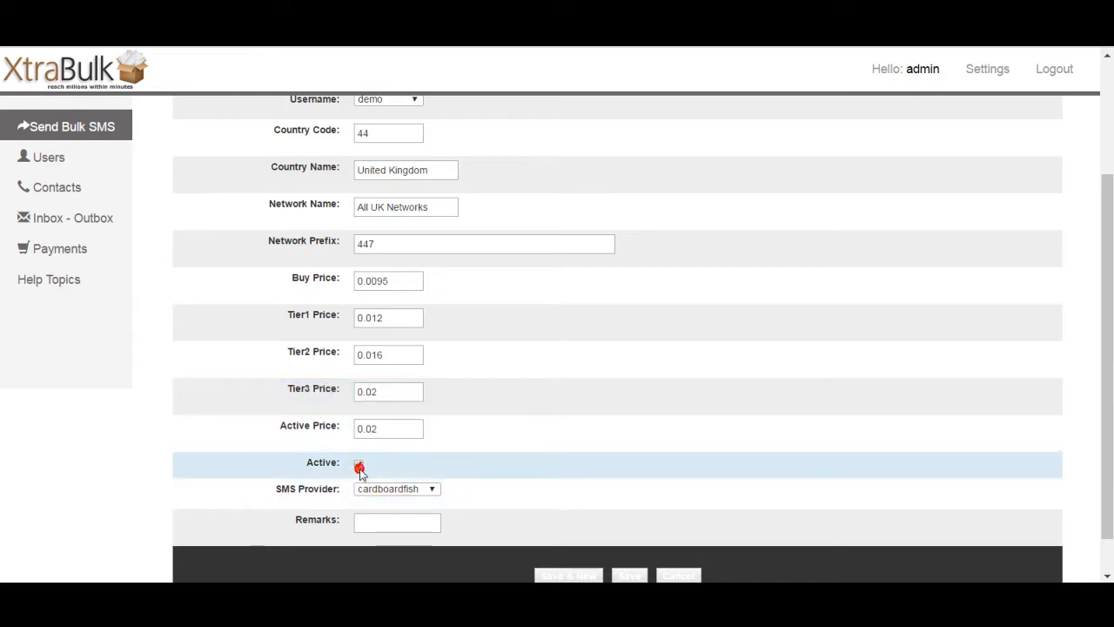
Step: Keep cardboardfish as the SMS provider, add the remark demo credit, and save the record
{"action": "scroll", "coordinate": [1108, 391], "scroll_direction": "down", "scroll_amount": 1}
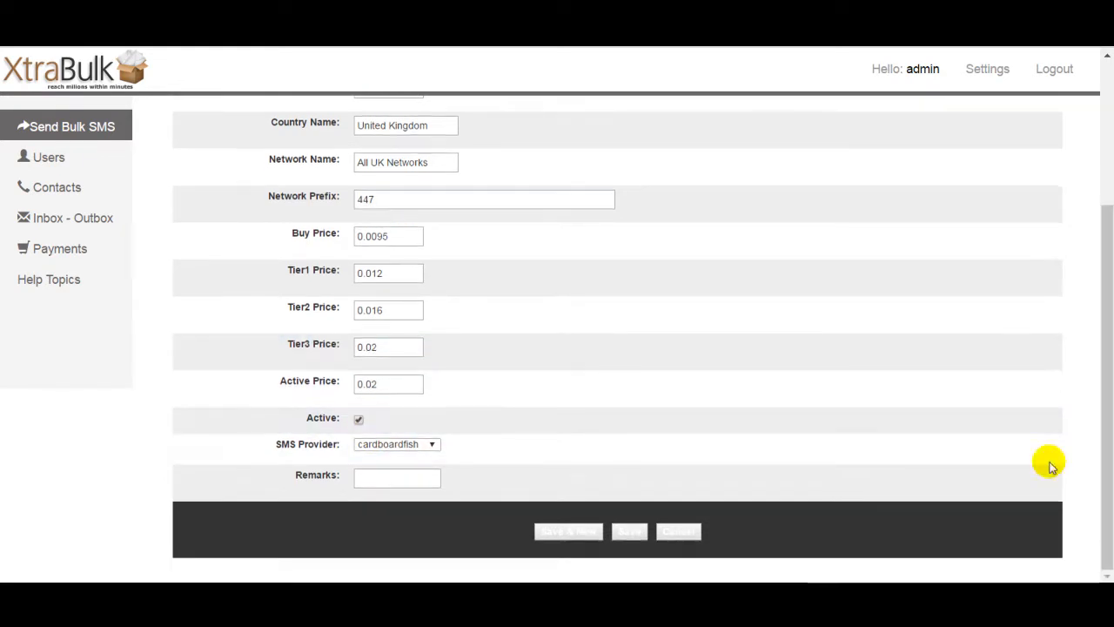
{"action": "left_click", "coordinate": [422, 445]}
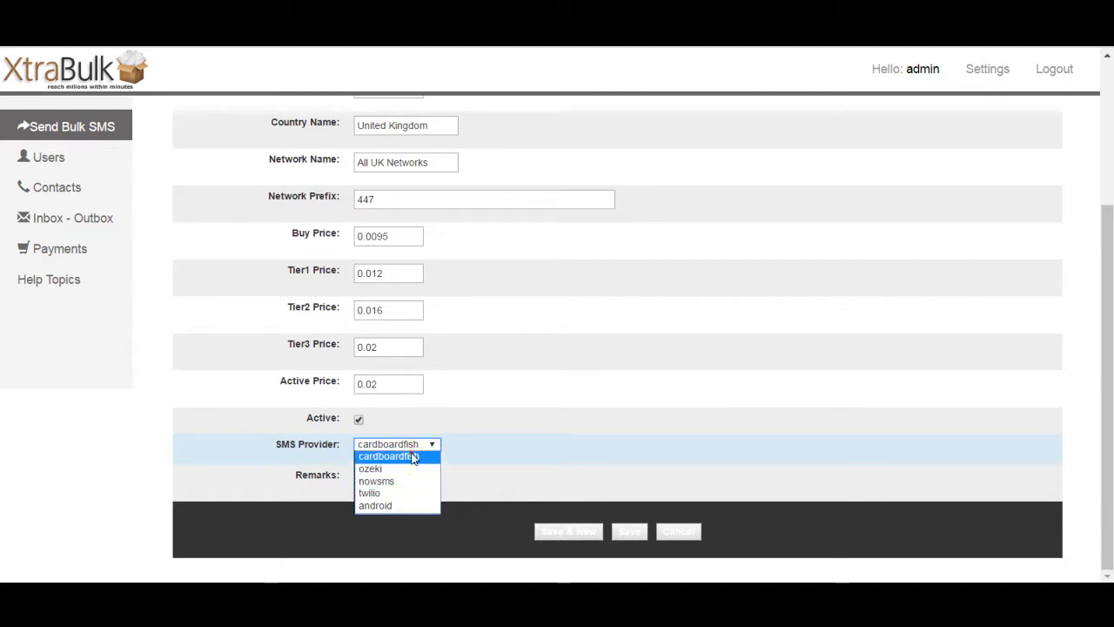
{"action": "left_click", "coordinate": [417, 456]}
{"action": "left_click", "coordinate": [494, 452]}
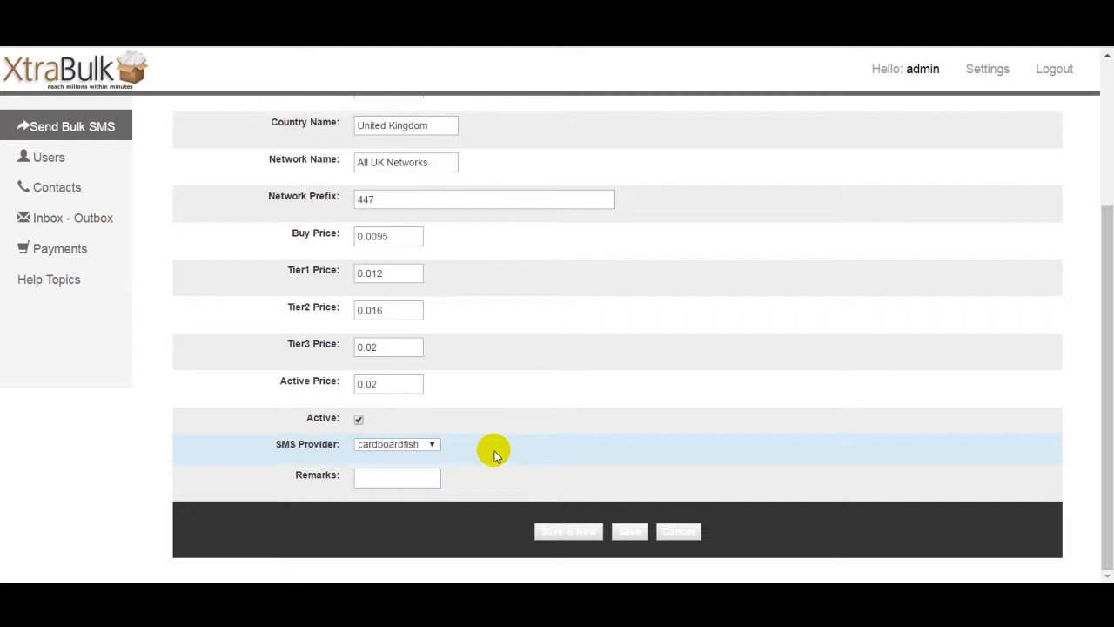
{"action": "left_click", "coordinate": [414, 479]}
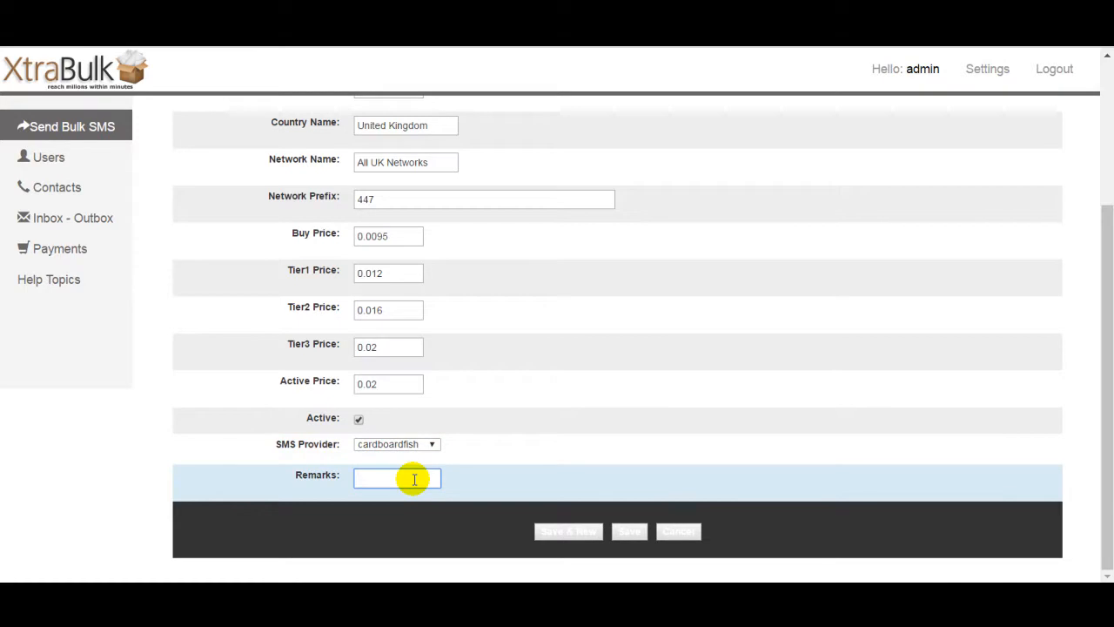
{"action": "type", "text": "demo credit"}
{"action": "left_click", "coordinate": [629, 533]}
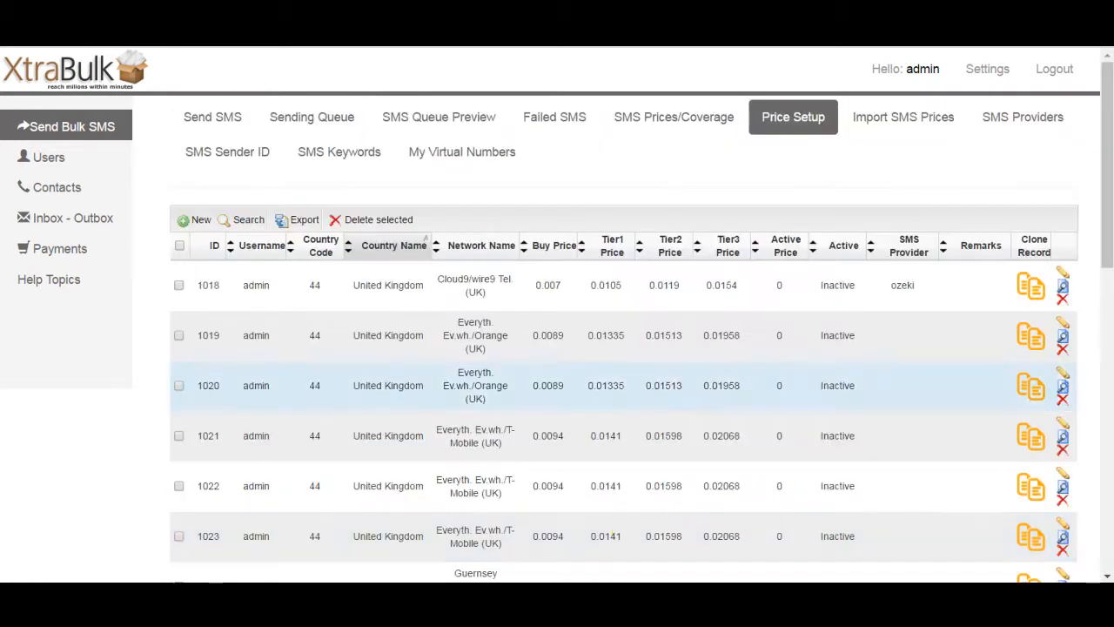
Step: Log in as the demo user from the users list and view its SMS prices and coverage
{"action": "left_click_drag", "start_coordinate": [1106, 112], "coordinate": [1105, 185]}
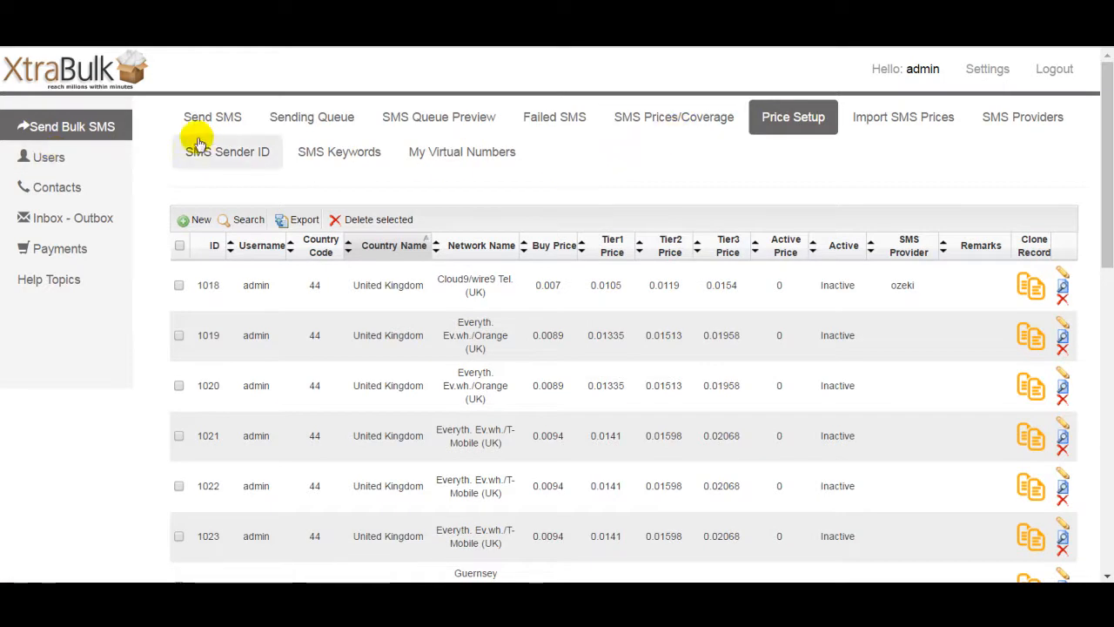
{"action": "left_click", "coordinate": [52, 164]}
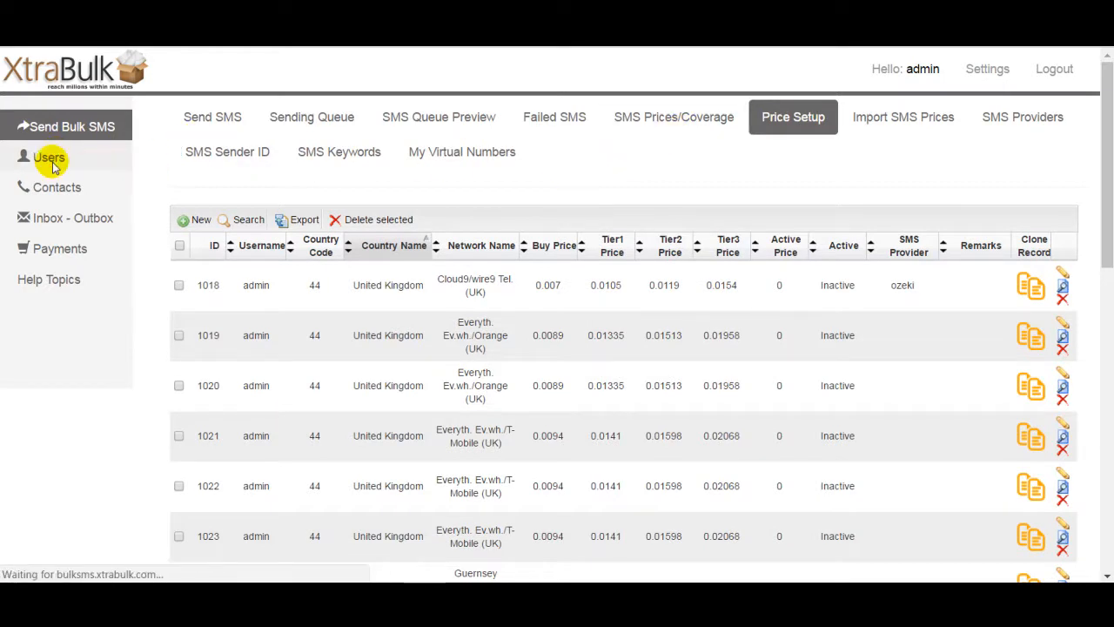
{"action": "left_click_drag", "start_coordinate": [1110, 261], "coordinate": [1099, 305]}
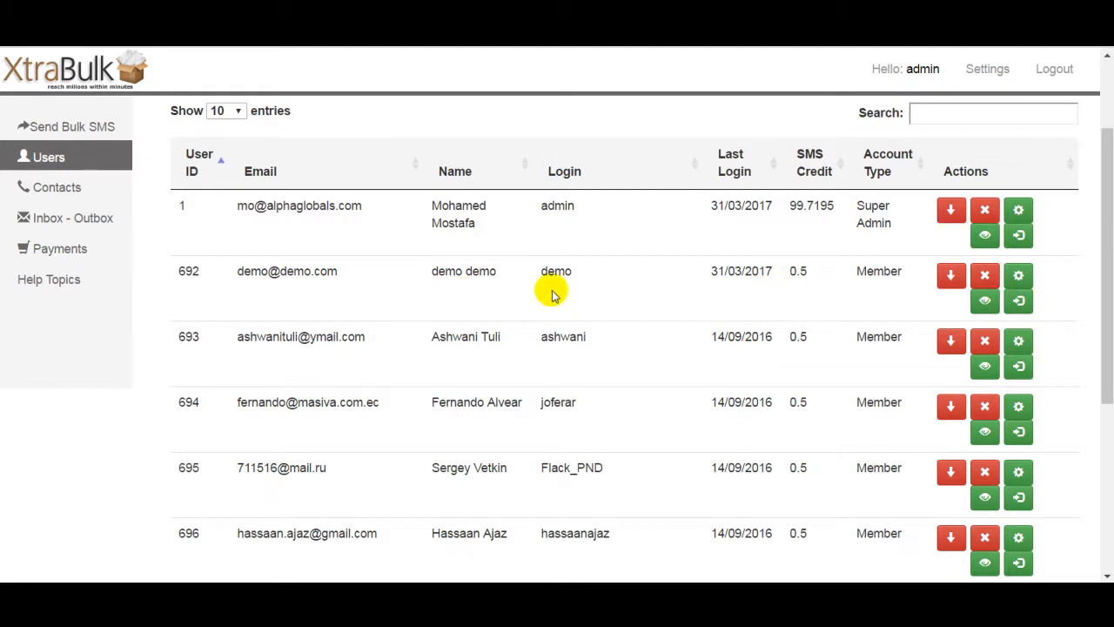
{"action": "left_click", "coordinate": [1019, 302]}
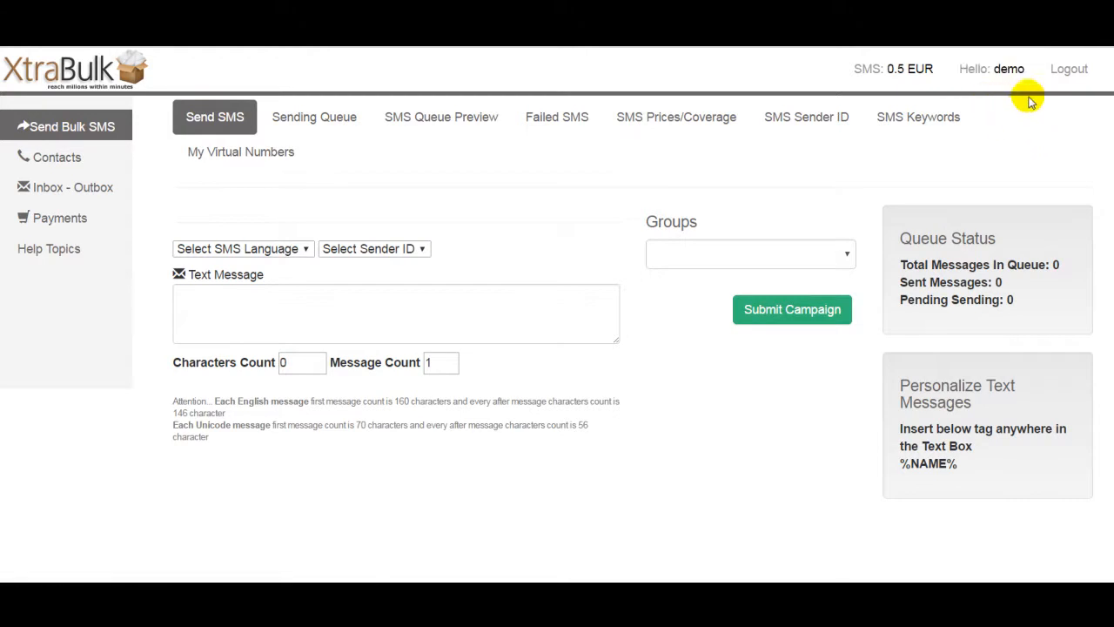
{"action": "left_click", "coordinate": [683, 128]}
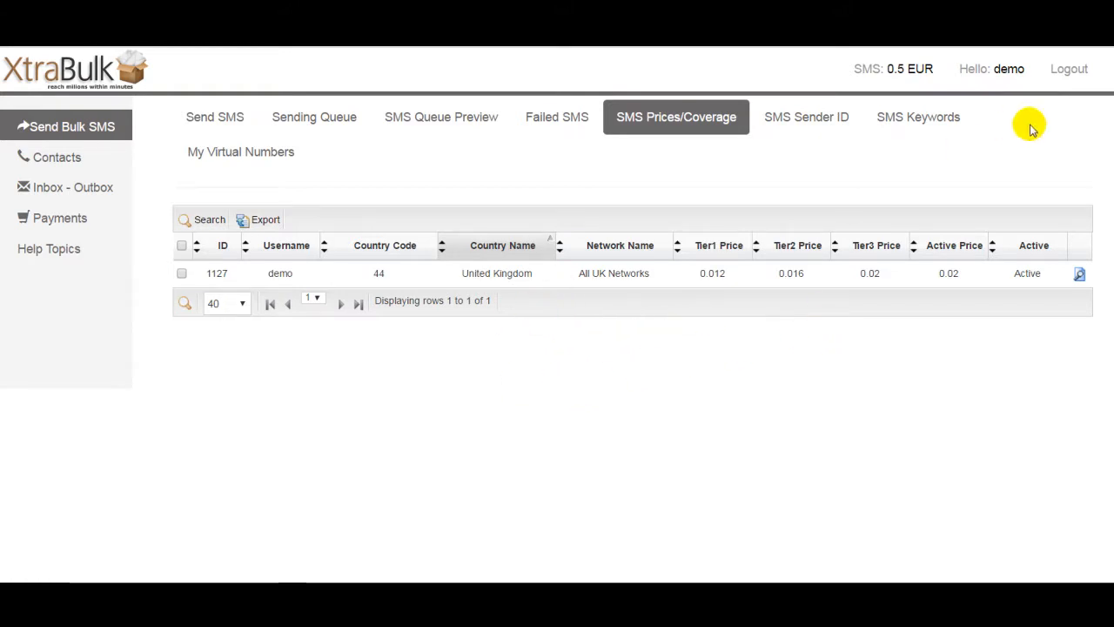
Step: Log out and sign back in as admin, then return to the Send Bulk SMS section
{"action": "left_click", "coordinate": [1069, 77]}
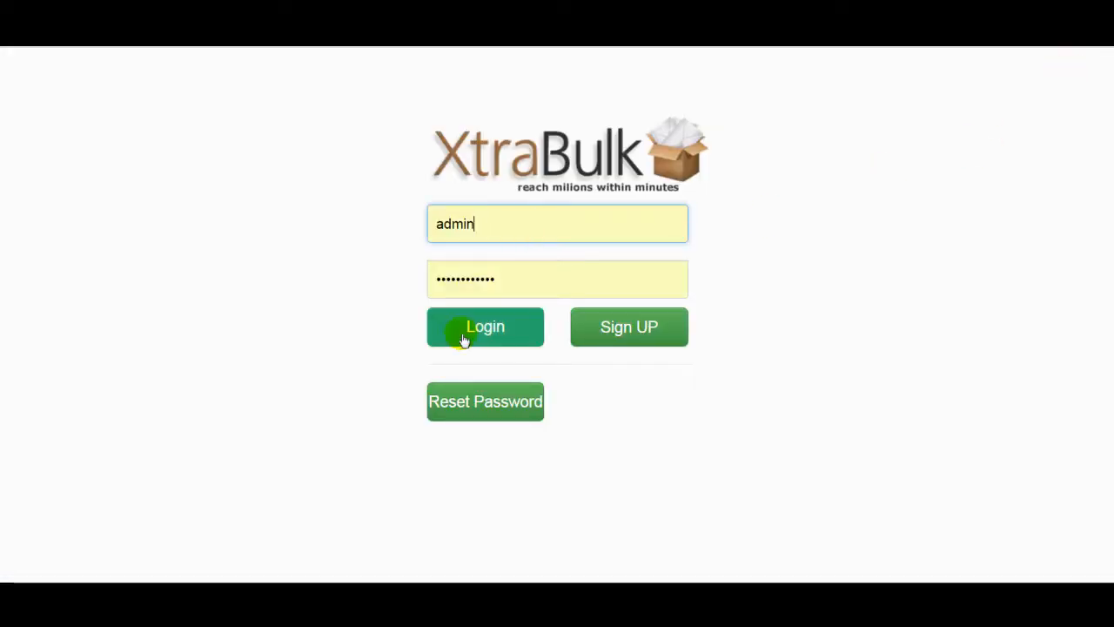
{"action": "left_click", "coordinate": [486, 331]}
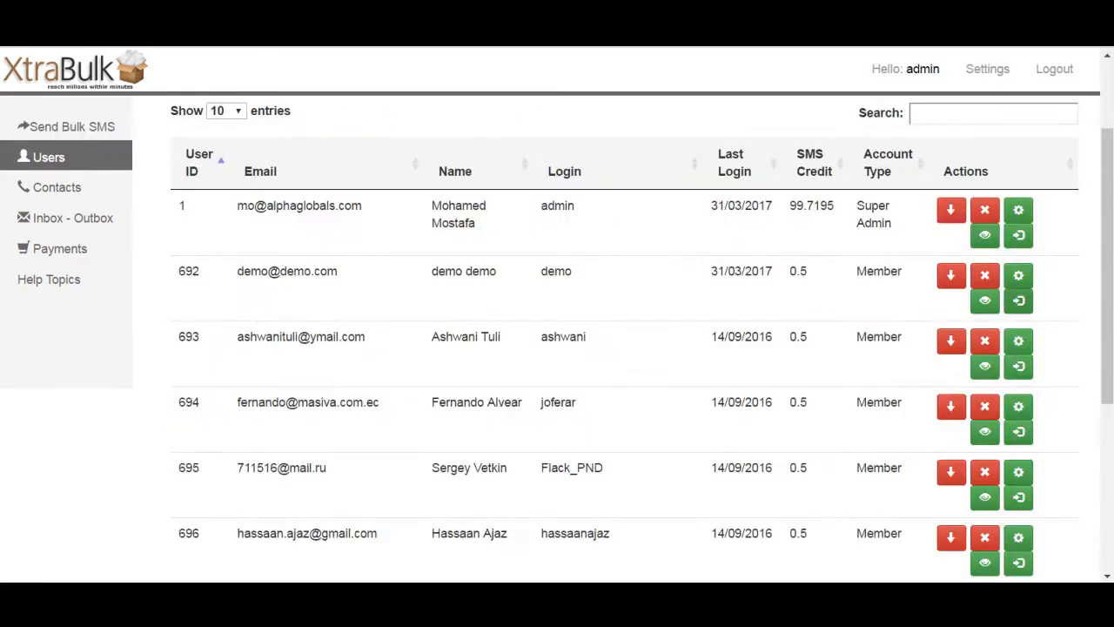
{"action": "left_click_drag", "start_coordinate": [1108, 250], "coordinate": [1107, 181]}
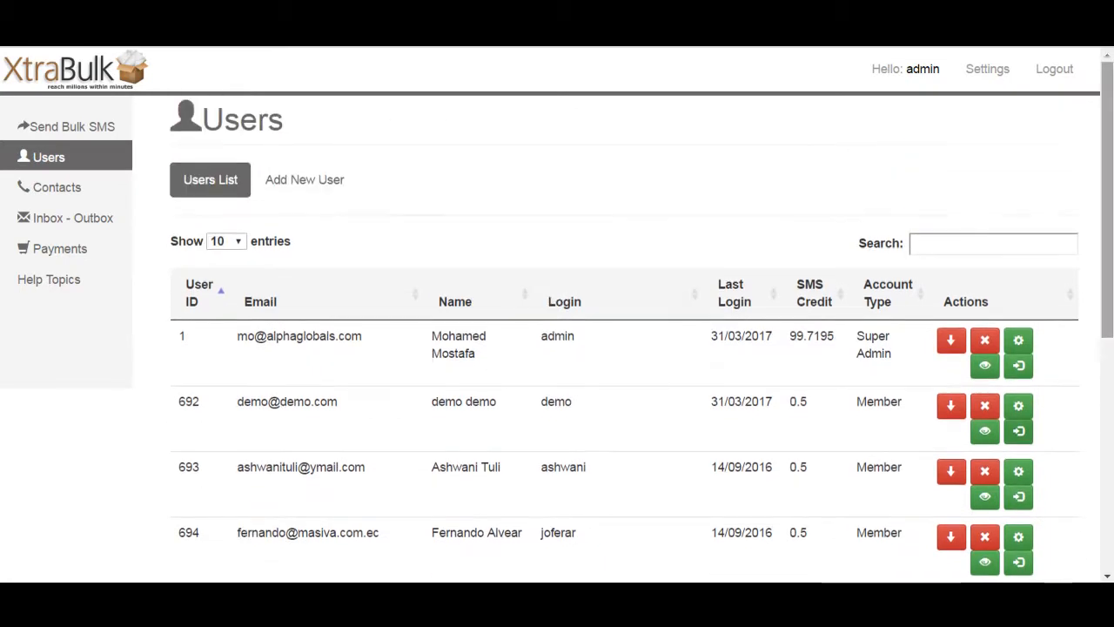
{"action": "left_click", "coordinate": [73, 127]}
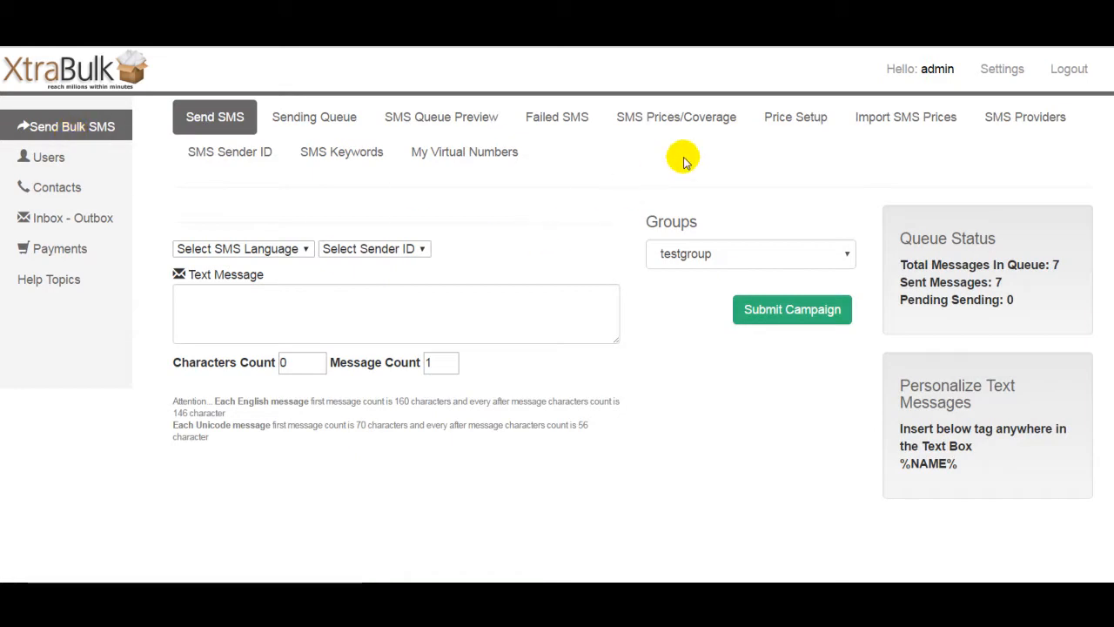
Step: Open the SMS providers list and the cardboardfish provider's settings for editing
{"action": "left_click", "coordinate": [679, 122]}
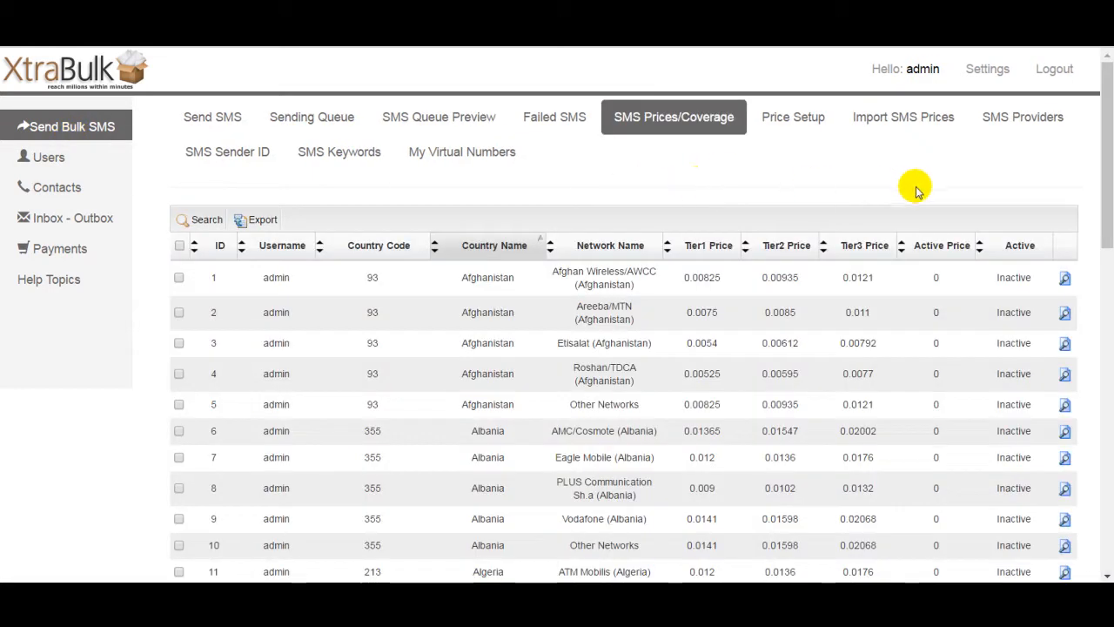
{"action": "left_click", "coordinate": [1015, 119]}
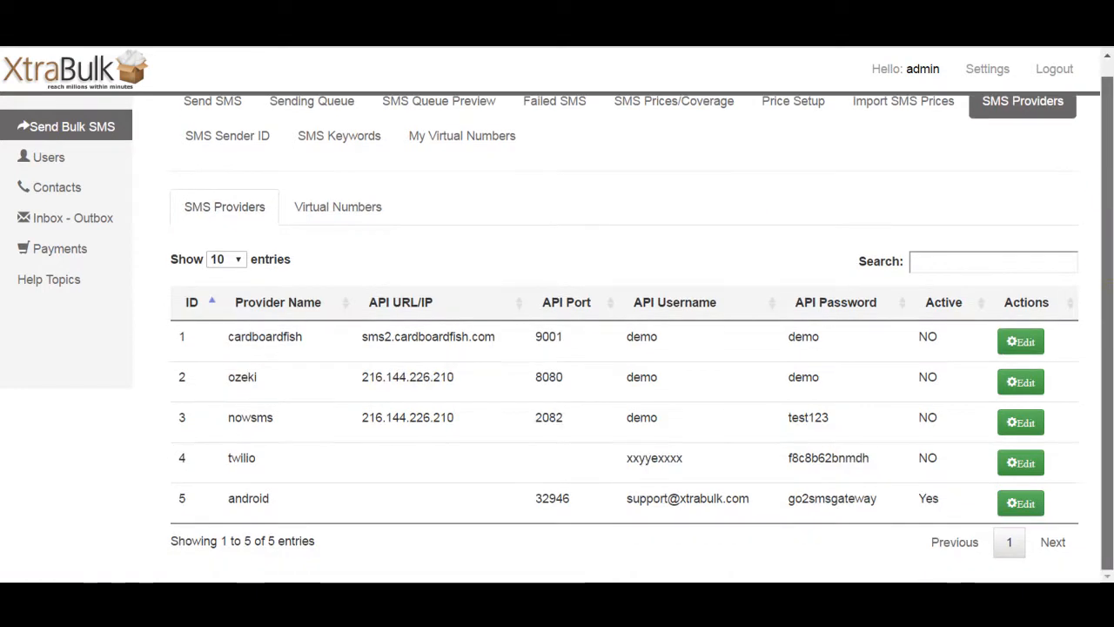
{"action": "left_click", "coordinate": [735, 204]}
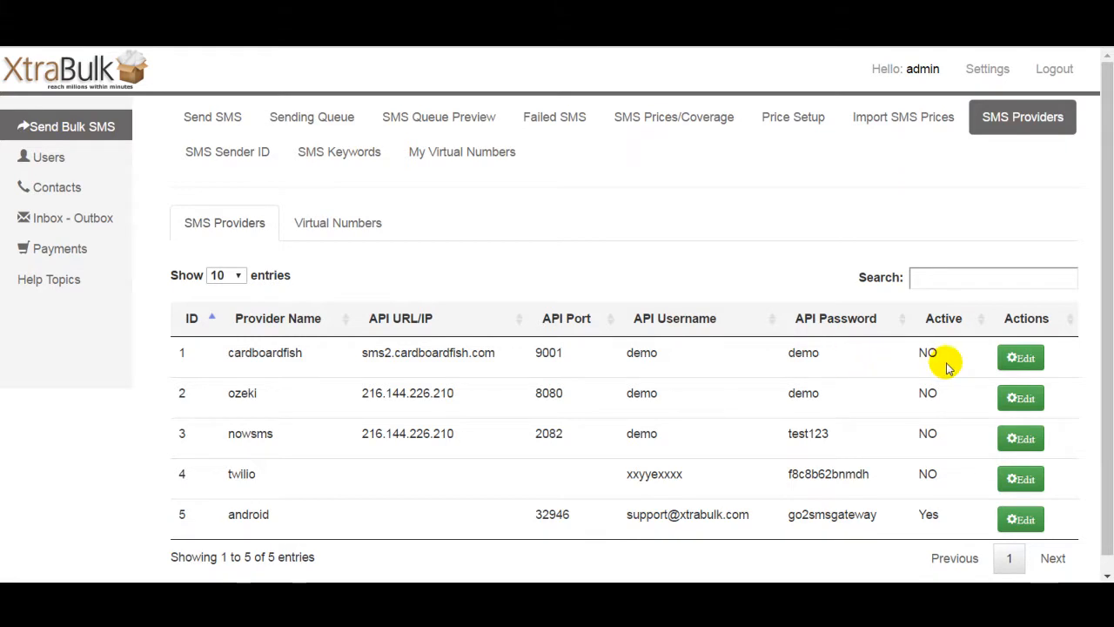
{"action": "left_click", "coordinate": [1024, 358]}
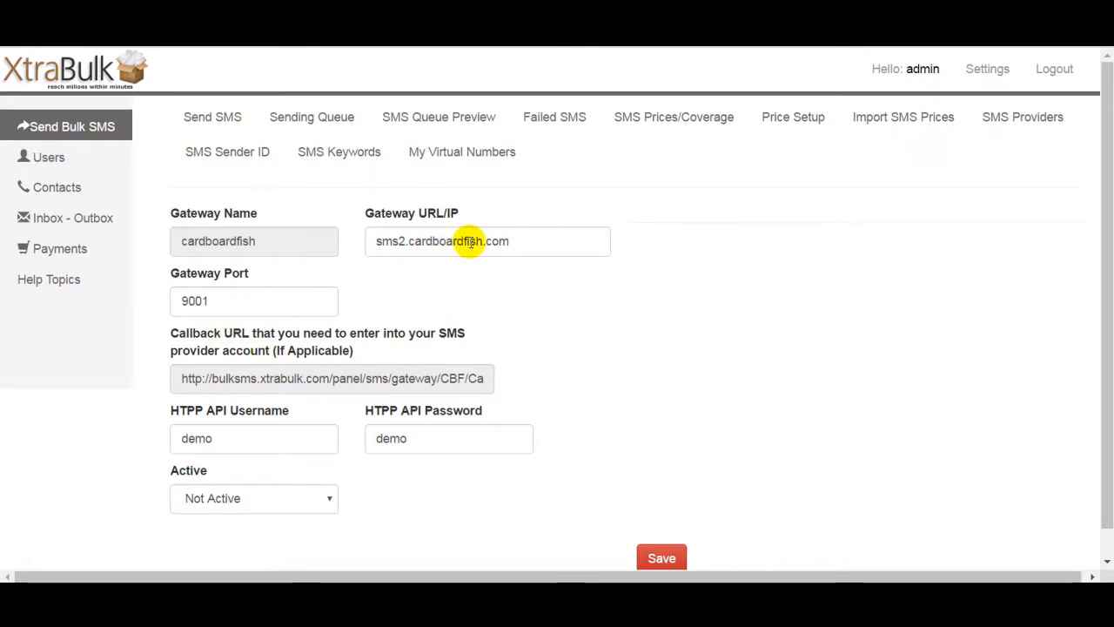
Step: Review the cardboardfish provider's gateway URL, port, API username, password and active status without changing them
{"action": "left_click_drag", "start_coordinate": [525, 245], "coordinate": [356, 242]}
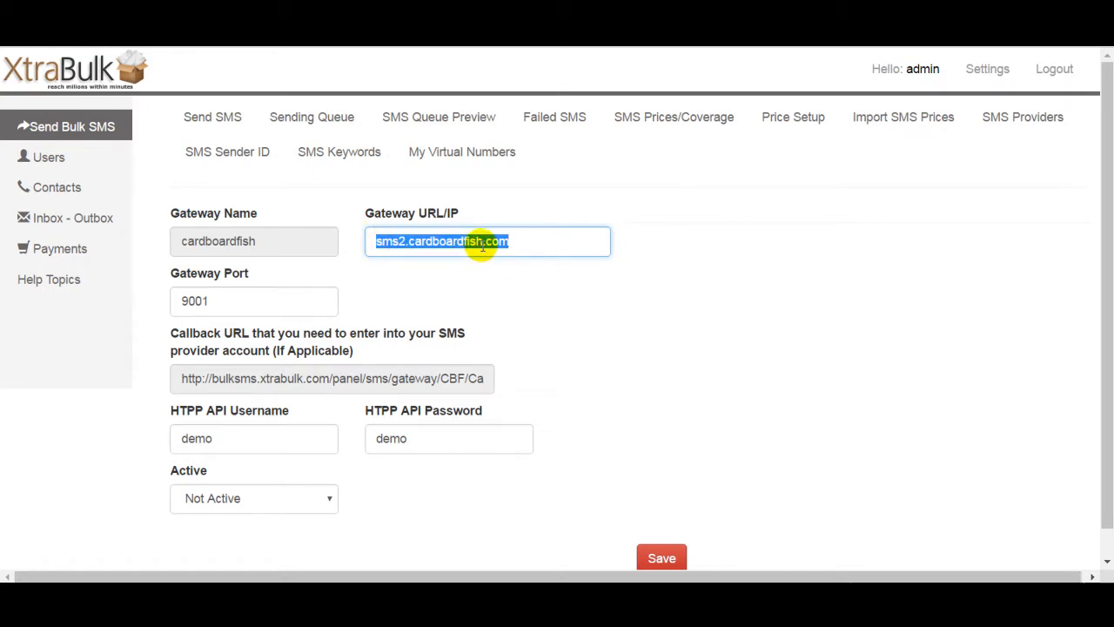
{"action": "left_click", "coordinate": [276, 291]}
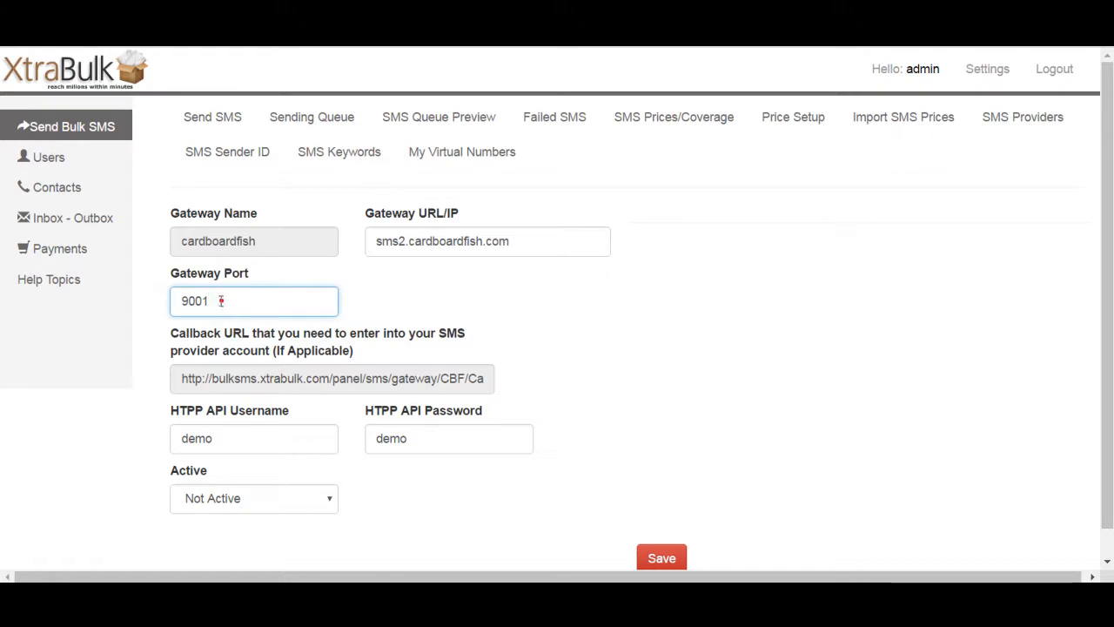
{"action": "left_click_drag", "start_coordinate": [222, 299], "coordinate": [148, 308]}
{"action": "left_click", "coordinate": [482, 277]}
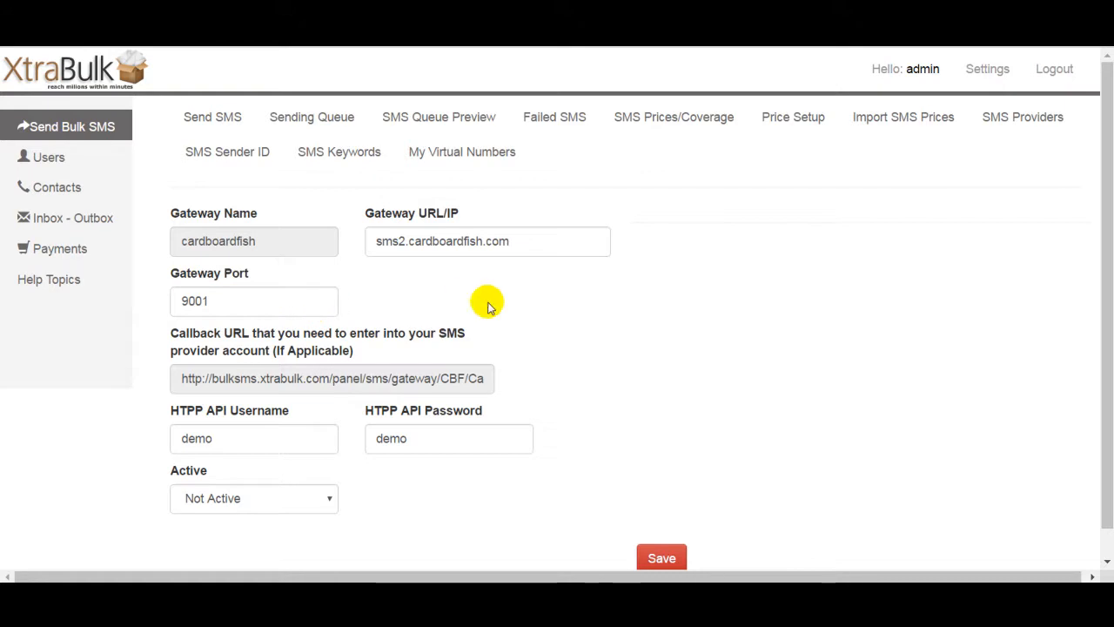
{"action": "left_click_drag", "start_coordinate": [237, 441], "coordinate": [145, 435]}
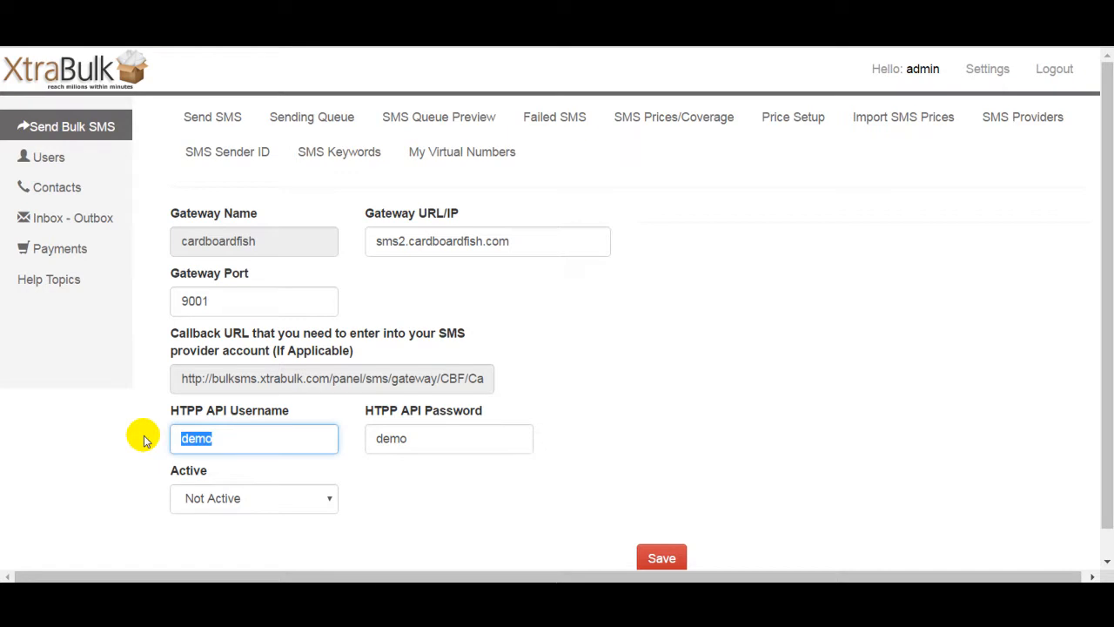
{"action": "left_click", "coordinate": [258, 441]}
{"action": "left_click", "coordinate": [406, 438]}
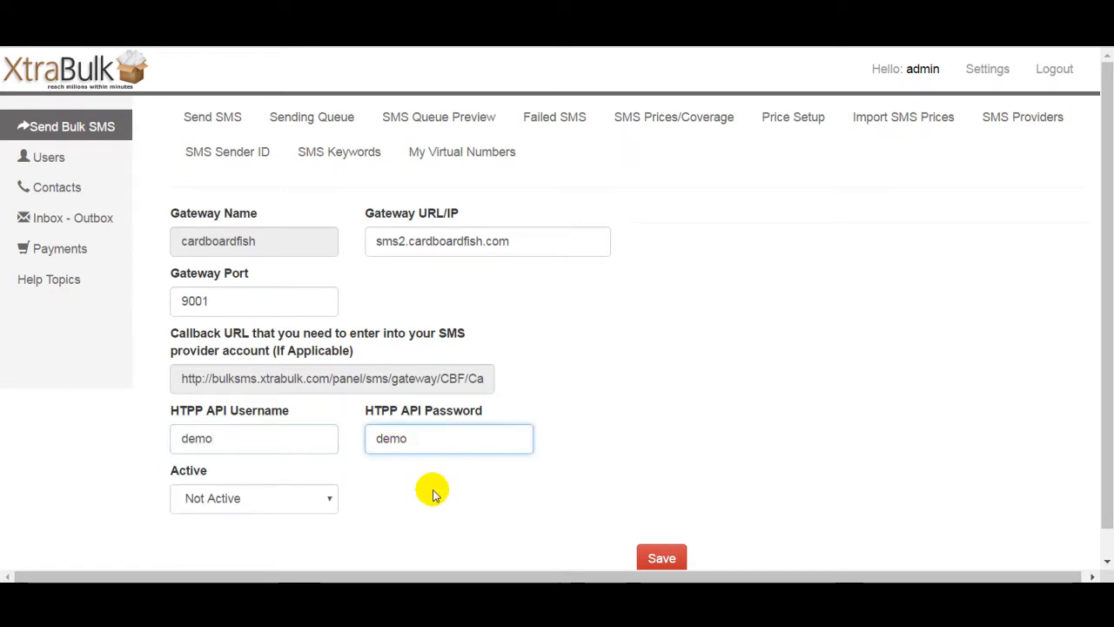
{"action": "left_click", "coordinate": [295, 507]}
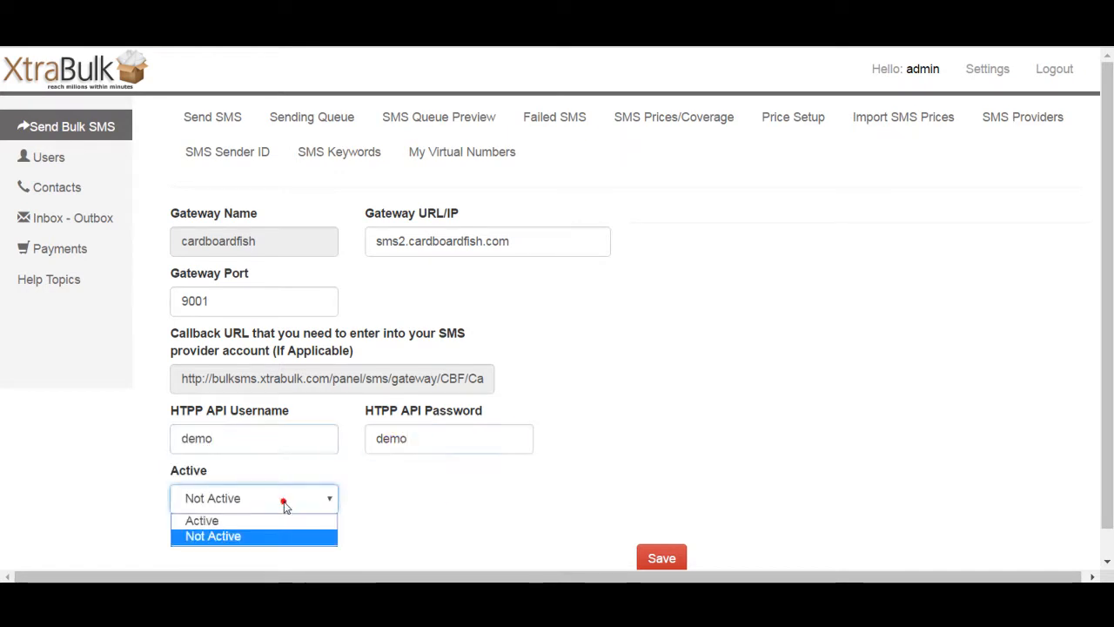
{"action": "left_click", "coordinate": [422, 485]}
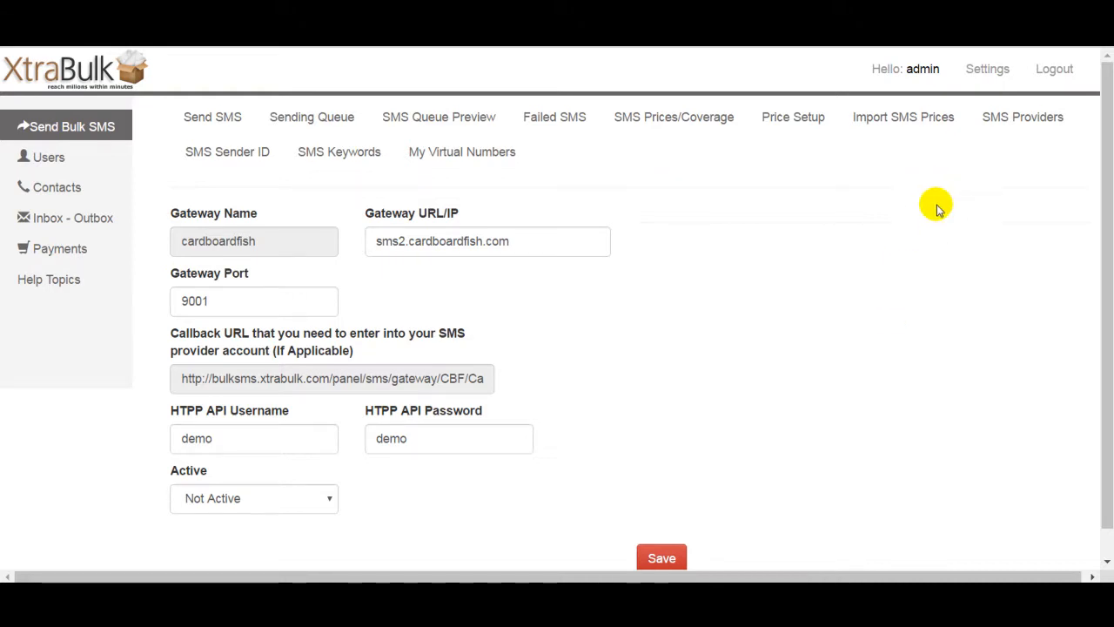
Step: Open the SMS providers list and browse the virtual numbers assigned to each provider
{"action": "left_click", "coordinate": [1036, 124]}
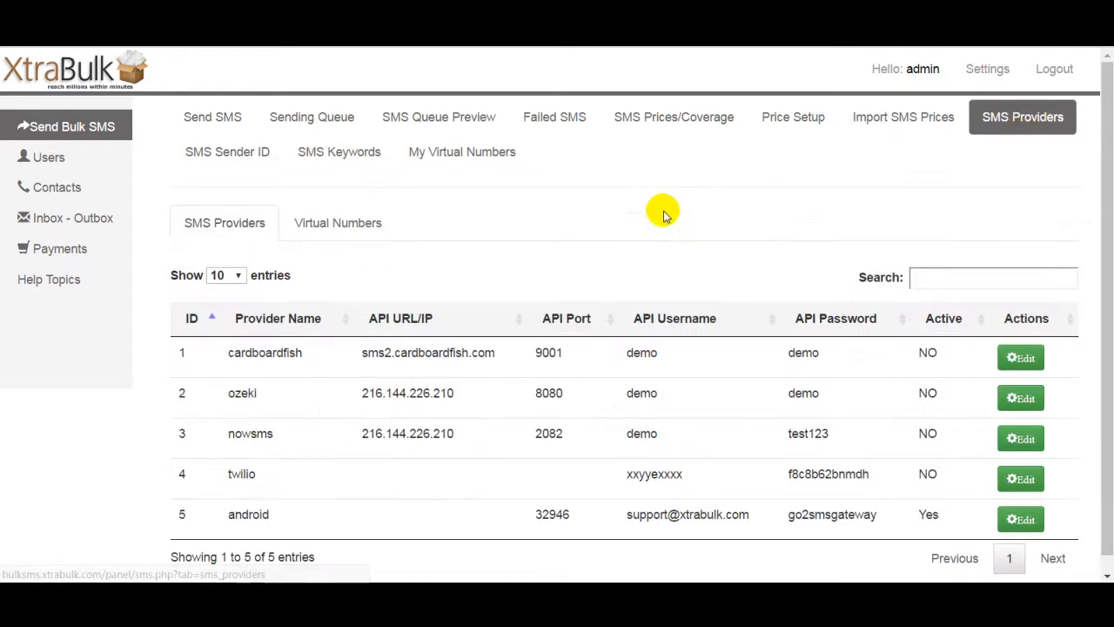
{"action": "left_click", "coordinate": [352, 228]}
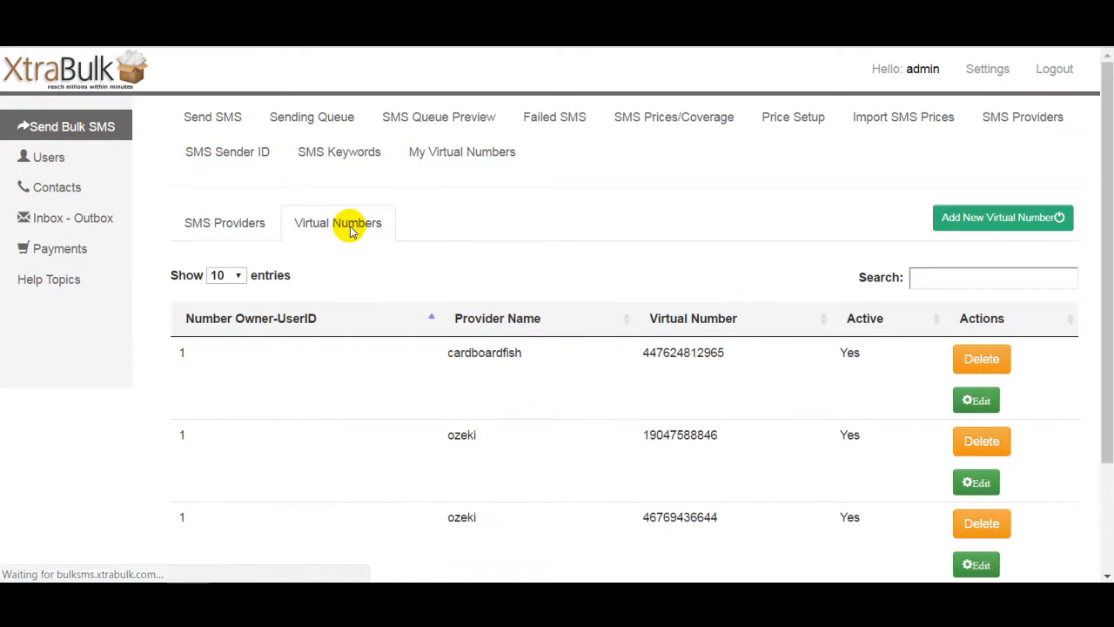
{"action": "left_click", "coordinate": [652, 230]}
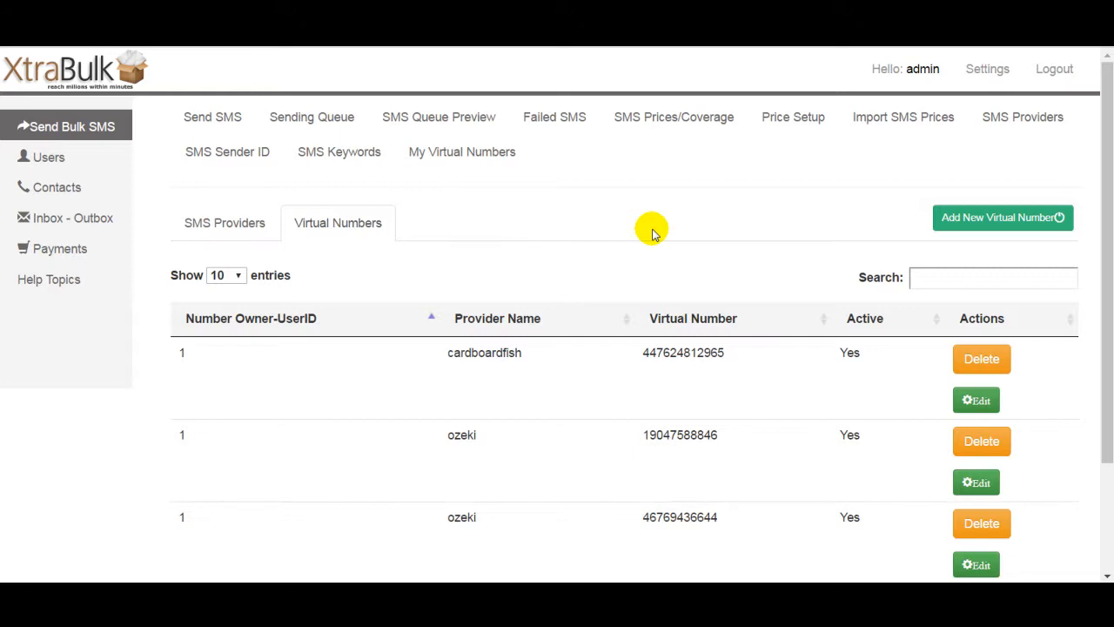
{"action": "scroll", "coordinate": [1105, 213], "scroll_direction": "down", "scroll_amount": 2}
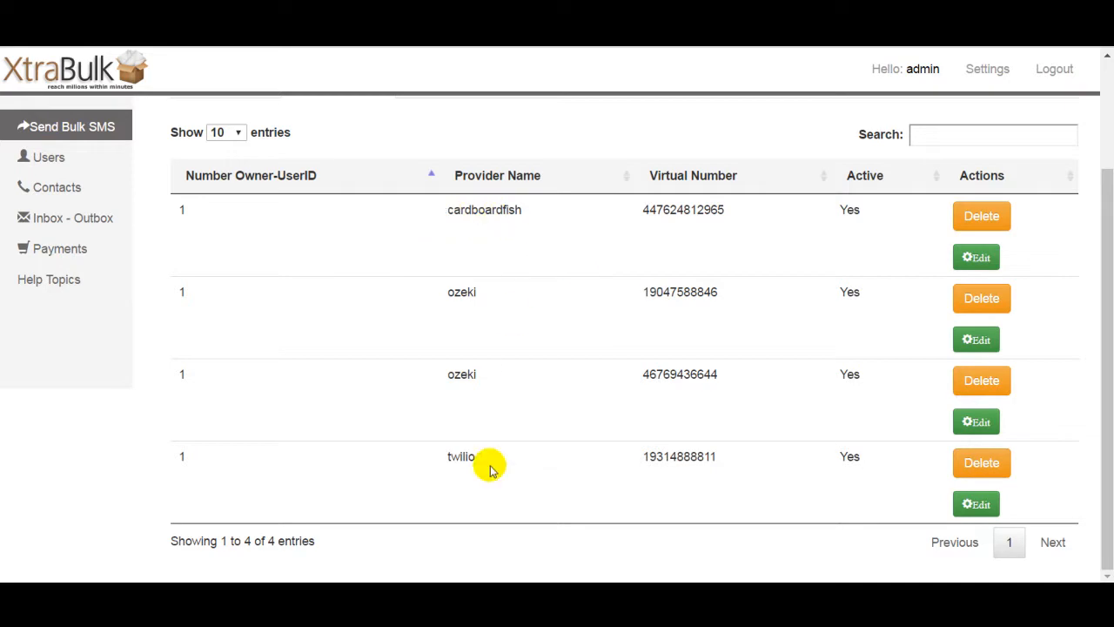
{"action": "left_click_drag", "start_coordinate": [1107, 307], "coordinate": [1109, 193]}
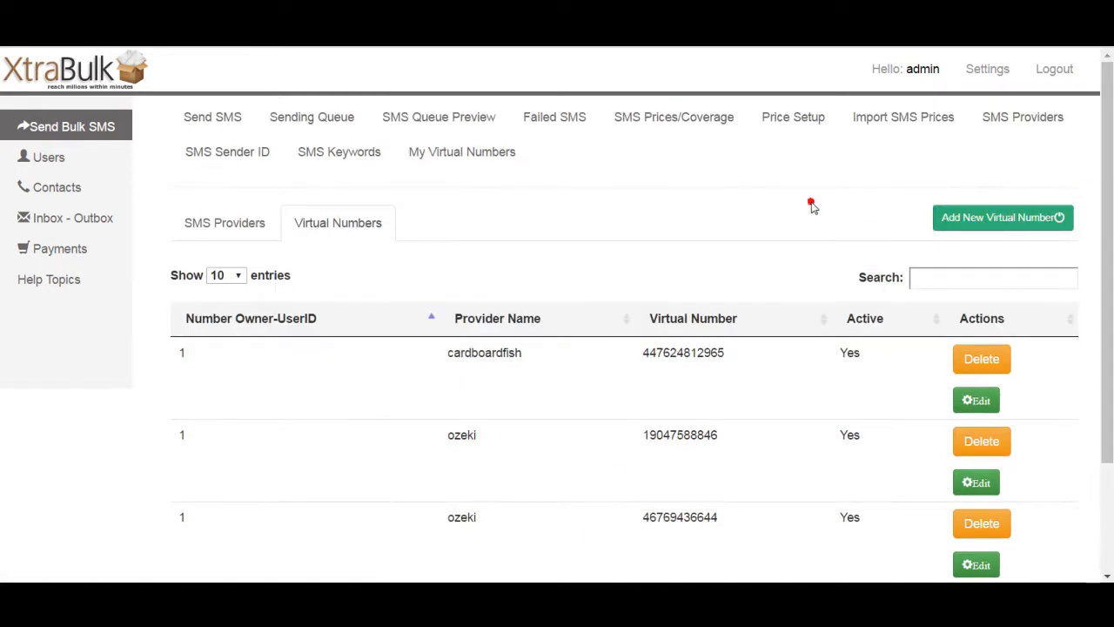
Step: Start adding a new virtual number and choose cardboardfish as its gateway
{"action": "left_click", "coordinate": [1010, 225]}
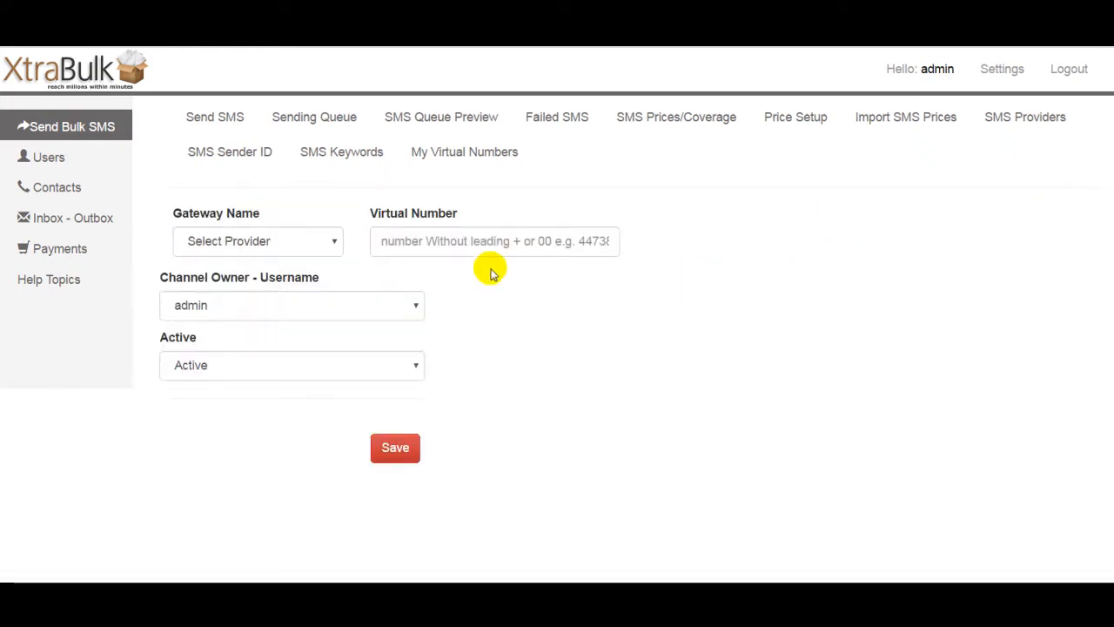
{"action": "left_click", "coordinate": [298, 250]}
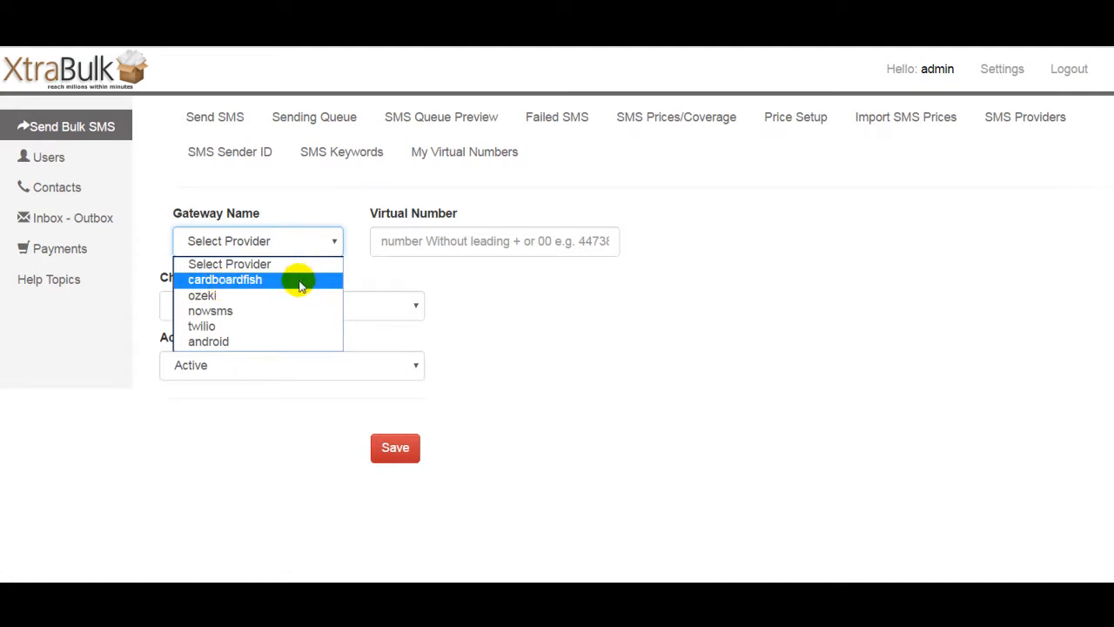
{"action": "left_click", "coordinate": [247, 280]}
{"action": "left_click", "coordinate": [300, 251]}
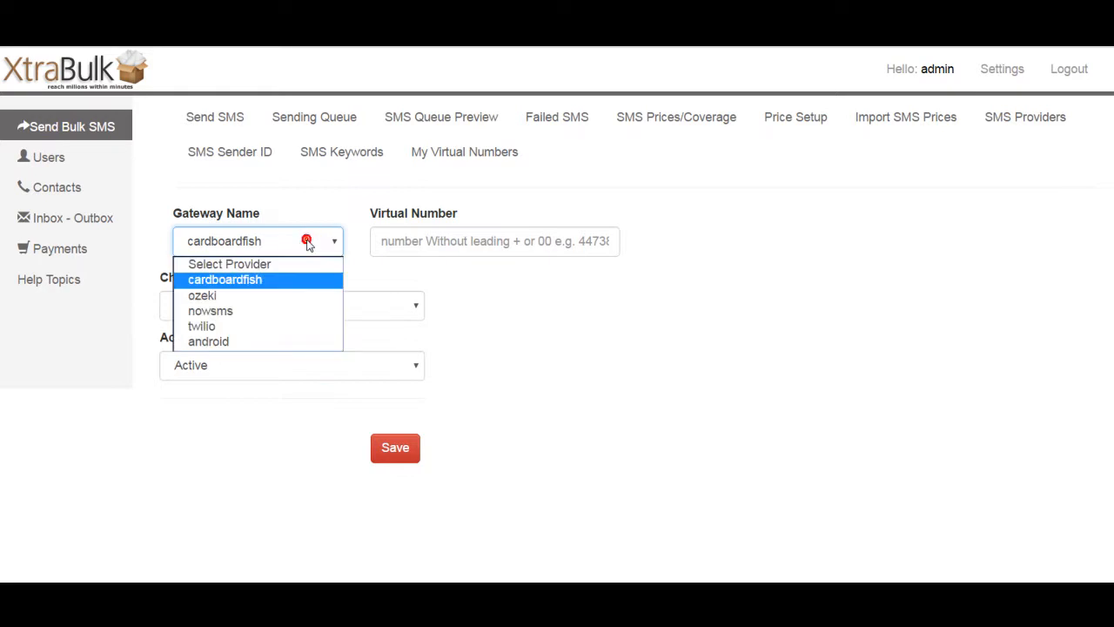
{"action": "left_click", "coordinate": [273, 327]}
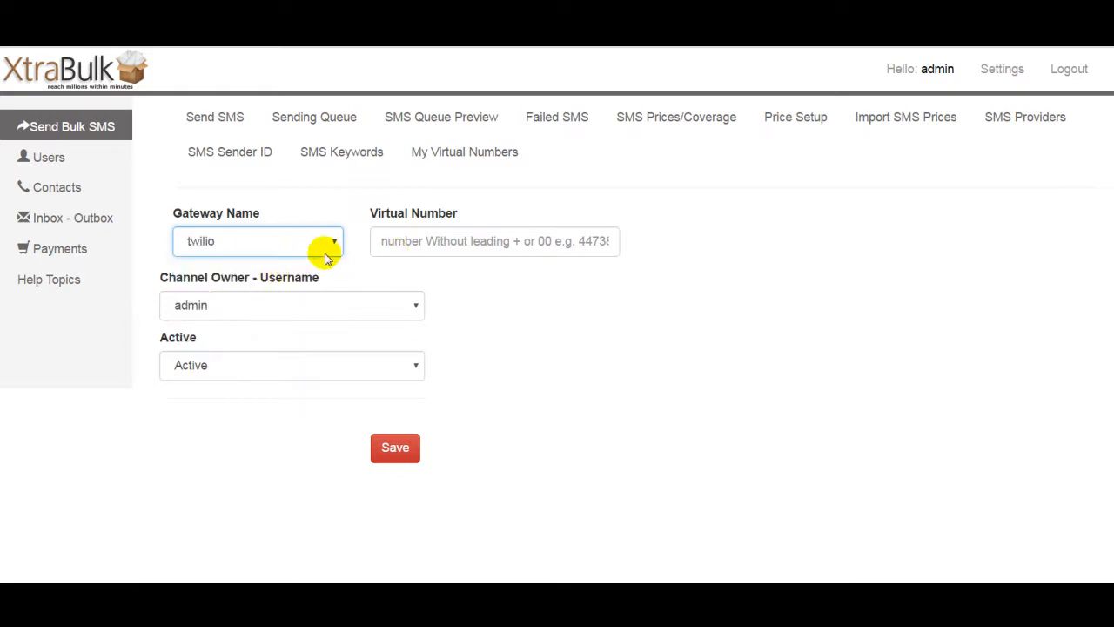
{"action": "left_click", "coordinate": [291, 251]}
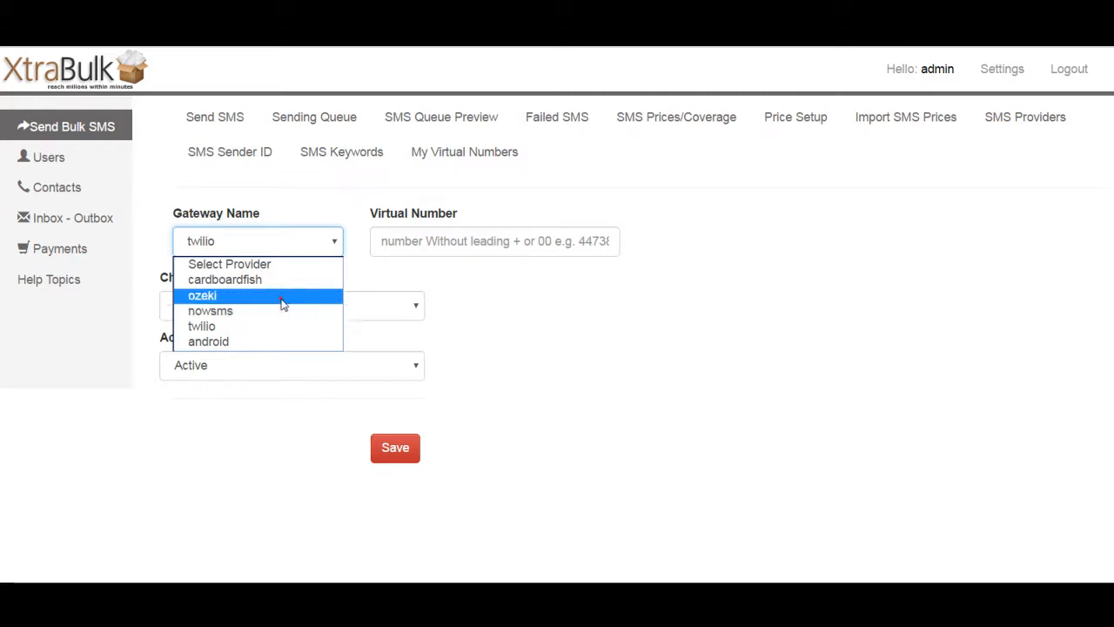
{"action": "left_click", "coordinate": [282, 296]}
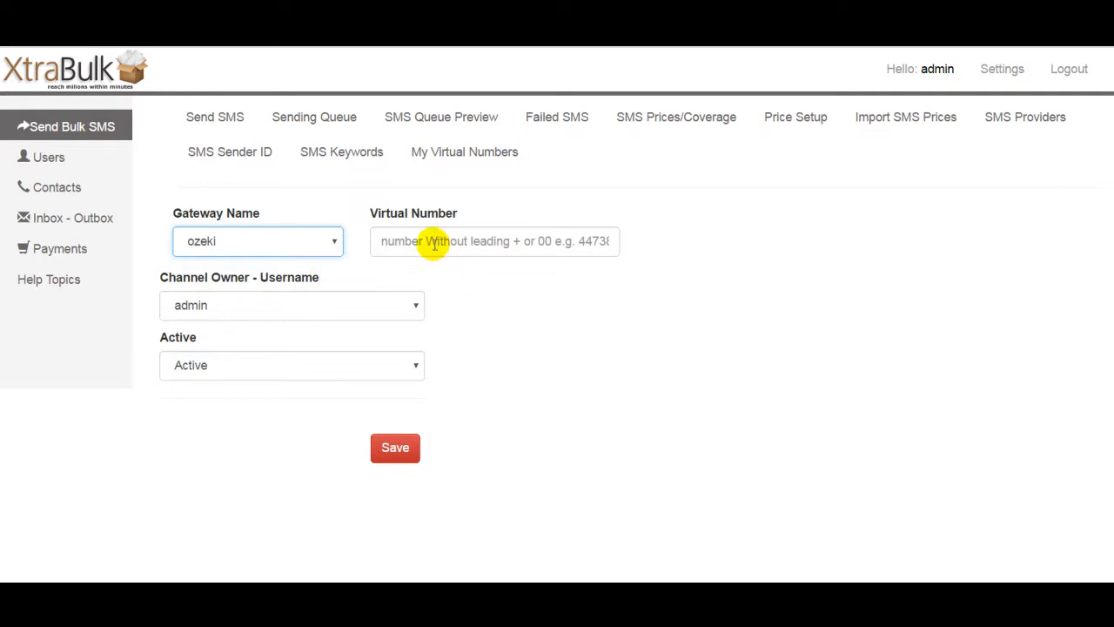
{"action": "left_click", "coordinate": [326, 242]}
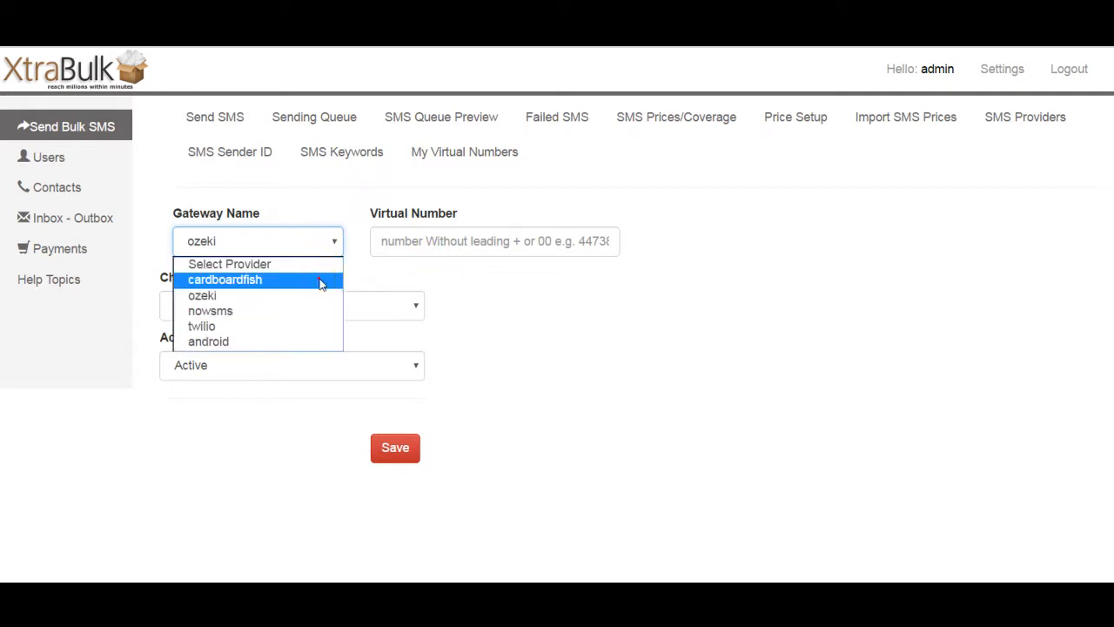
{"action": "left_click", "coordinate": [320, 279]}
{"action": "left_click", "coordinate": [450, 241]}
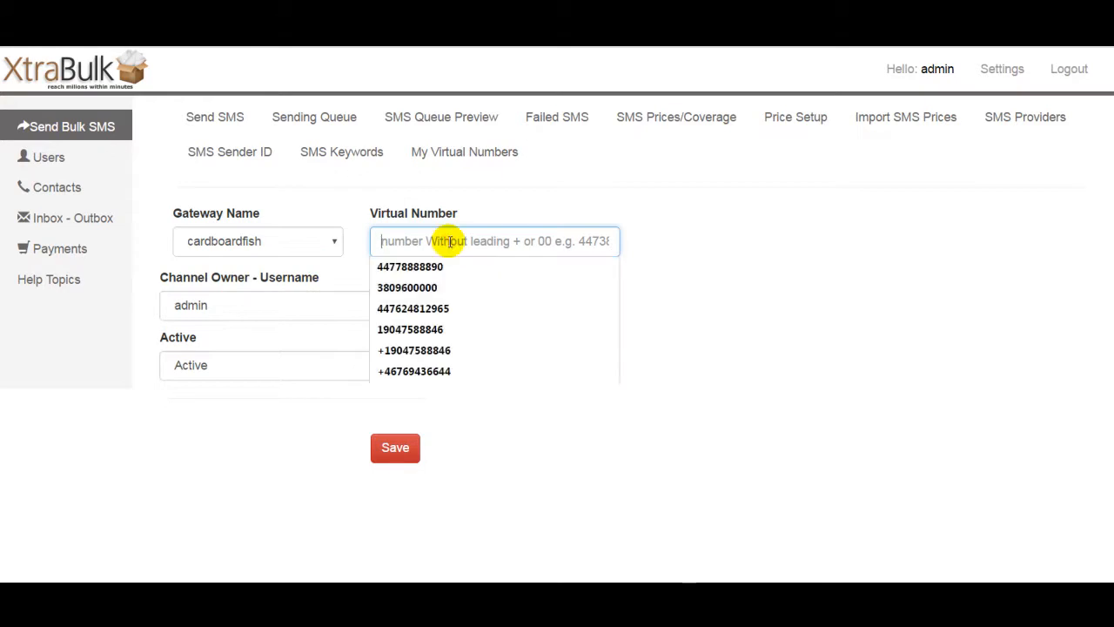
{"action": "left_click", "coordinate": [461, 266]}
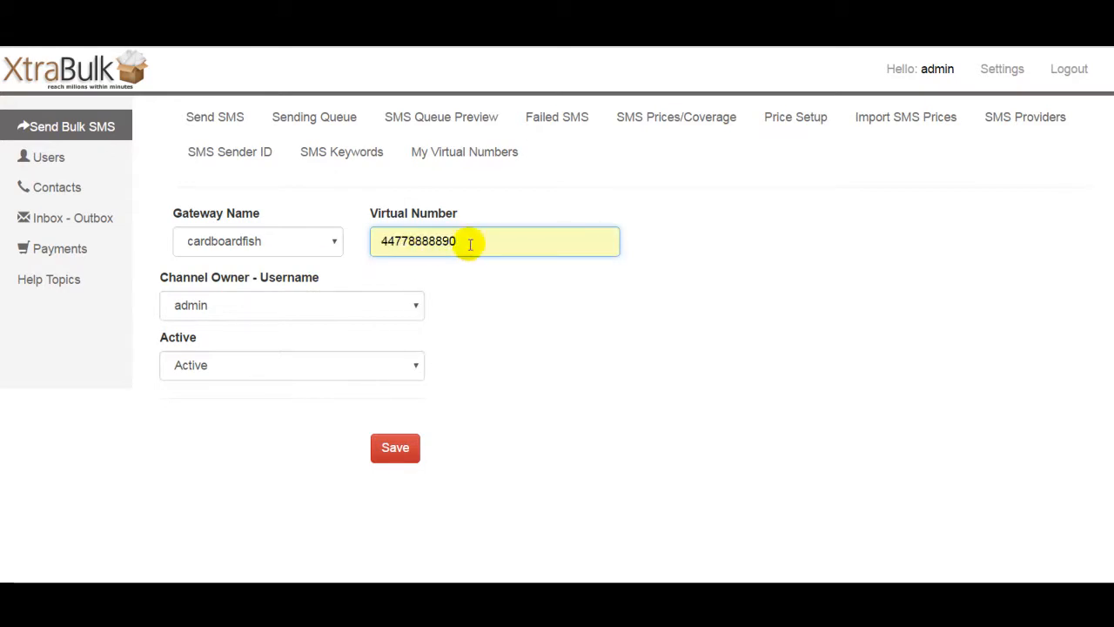
{"action": "left_click", "coordinate": [379, 241]}
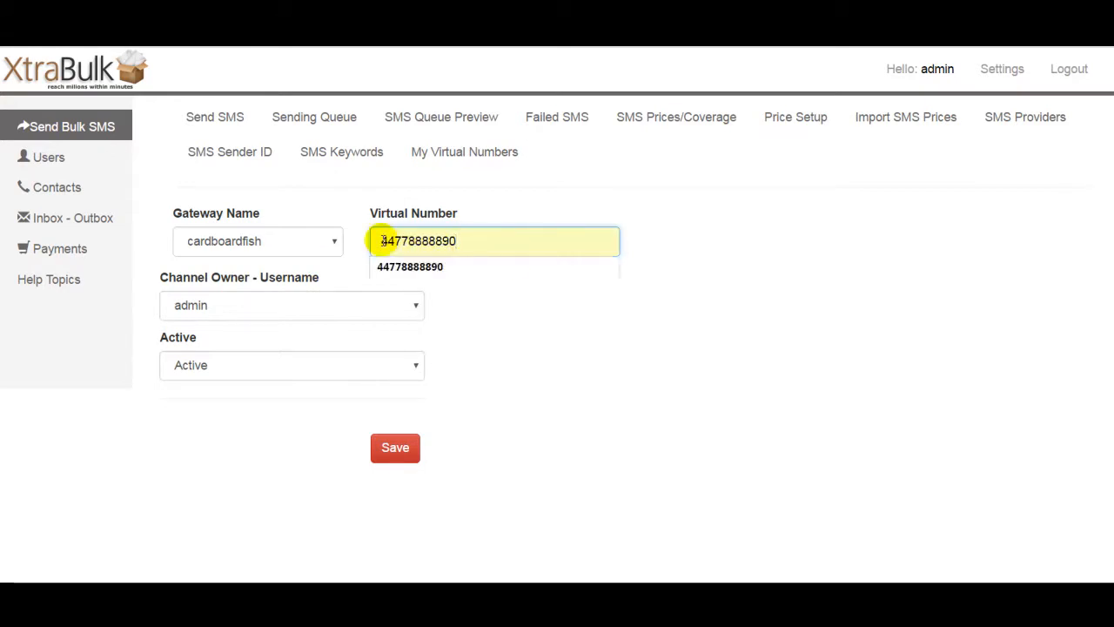
{"action": "left_click", "coordinate": [353, 219]}
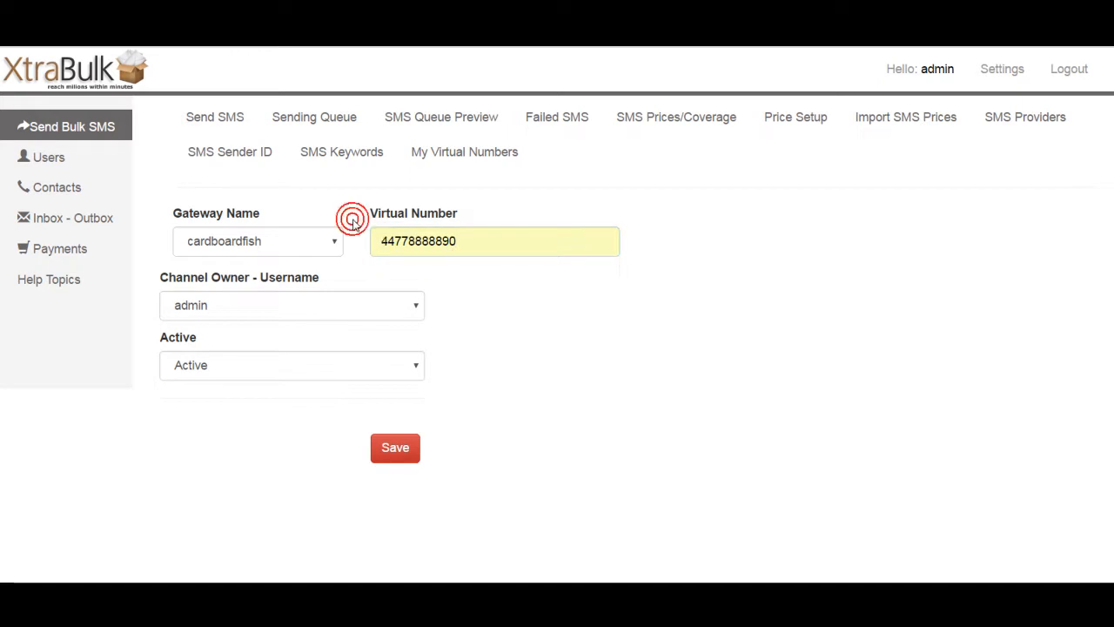
{"action": "left_click", "coordinate": [324, 313]}
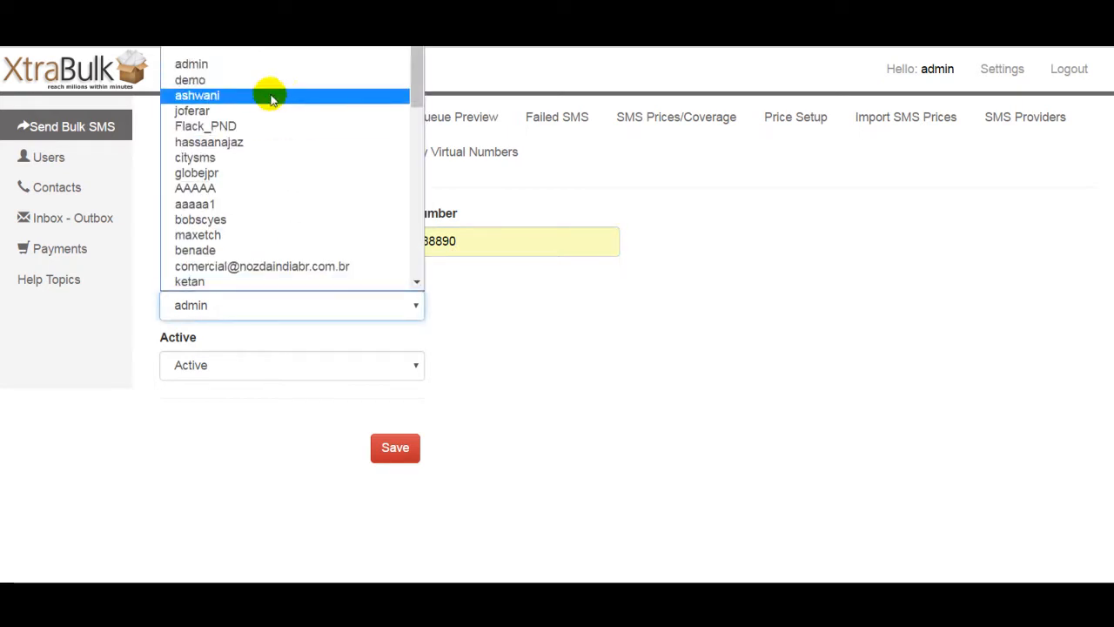
{"action": "left_click", "coordinate": [267, 87]}
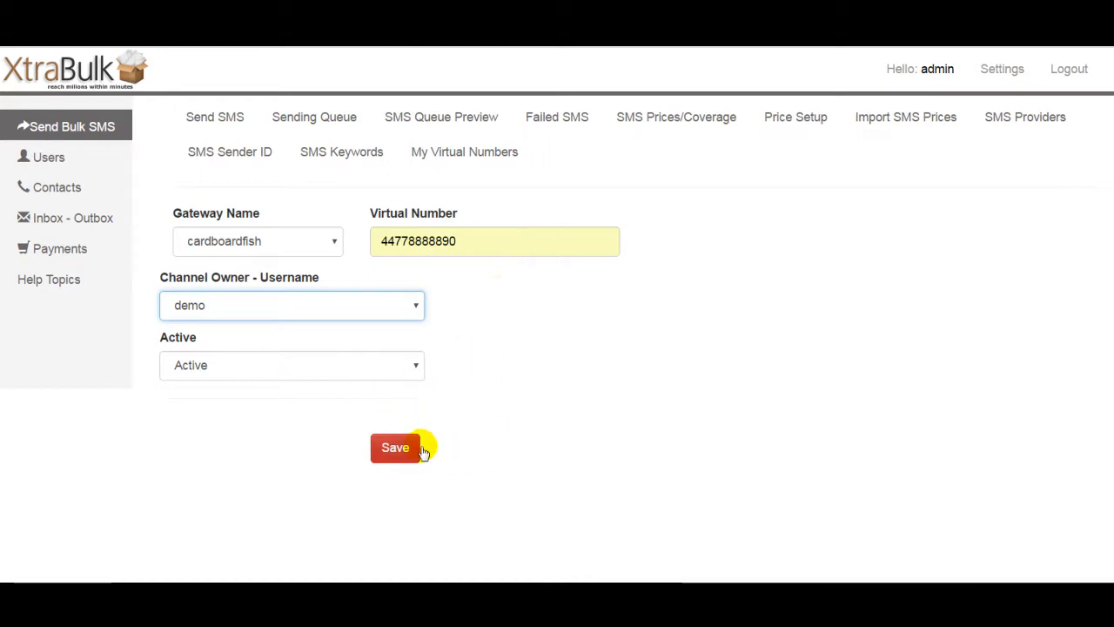
{"action": "left_click", "coordinate": [394, 448]}
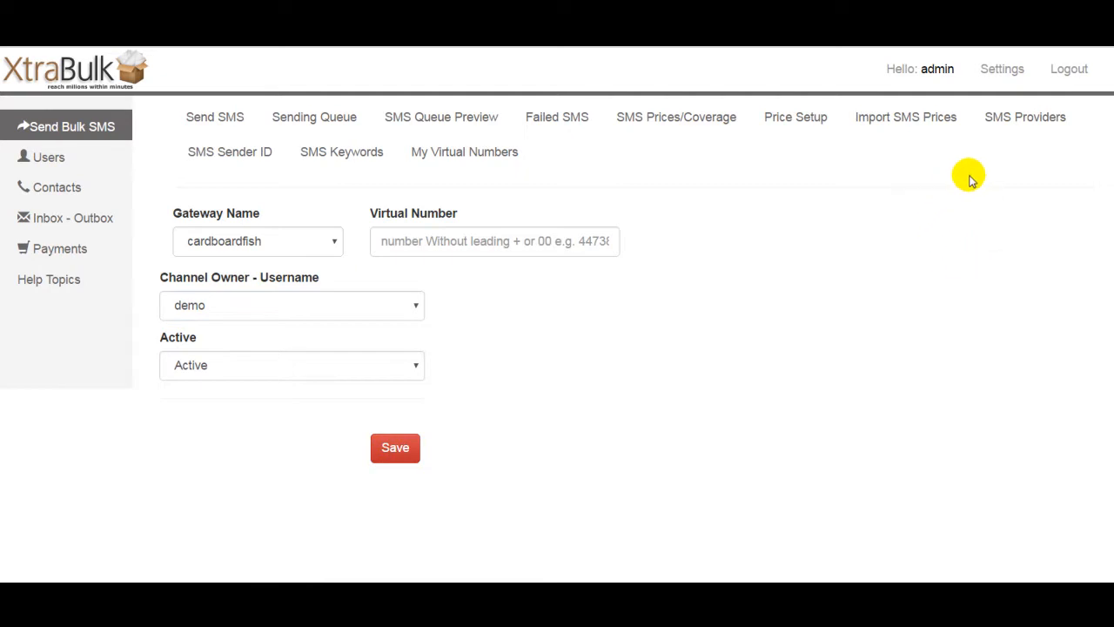
Step: Open the My Virtual Numbers list to check the admin's own numbers
{"action": "left_click", "coordinate": [1029, 119]}
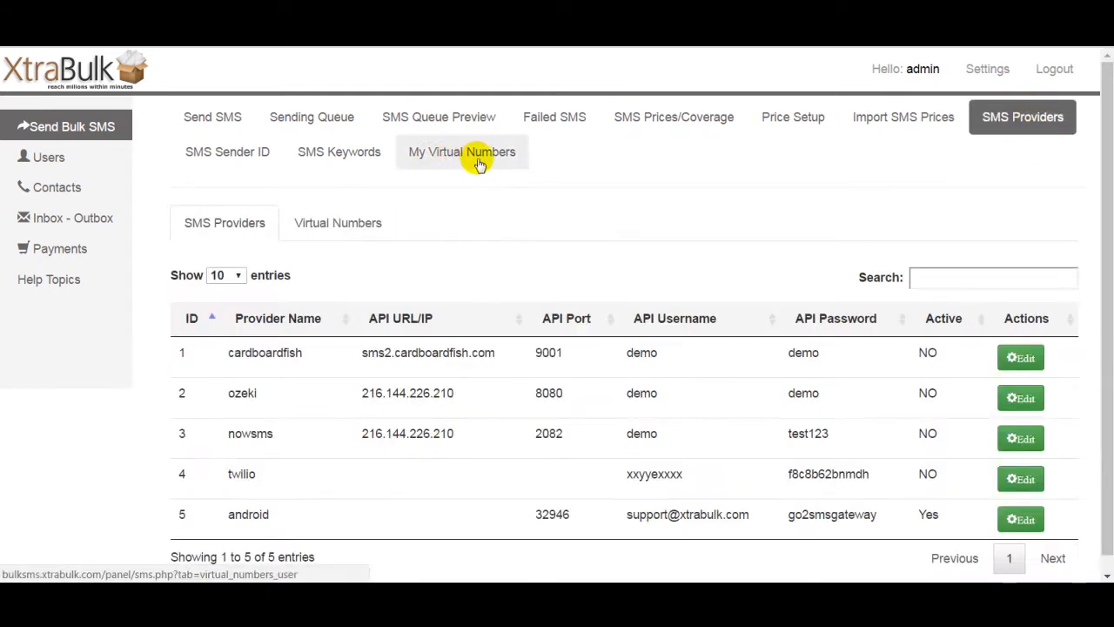
{"action": "left_click", "coordinate": [501, 162]}
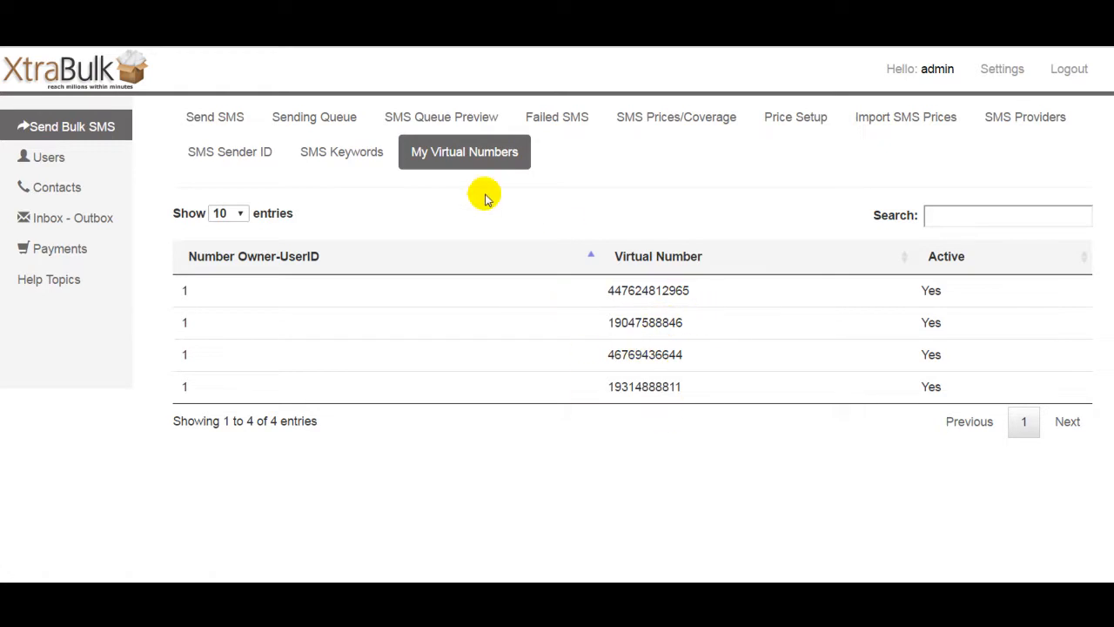
{"action": "left_click", "coordinate": [450, 215]}
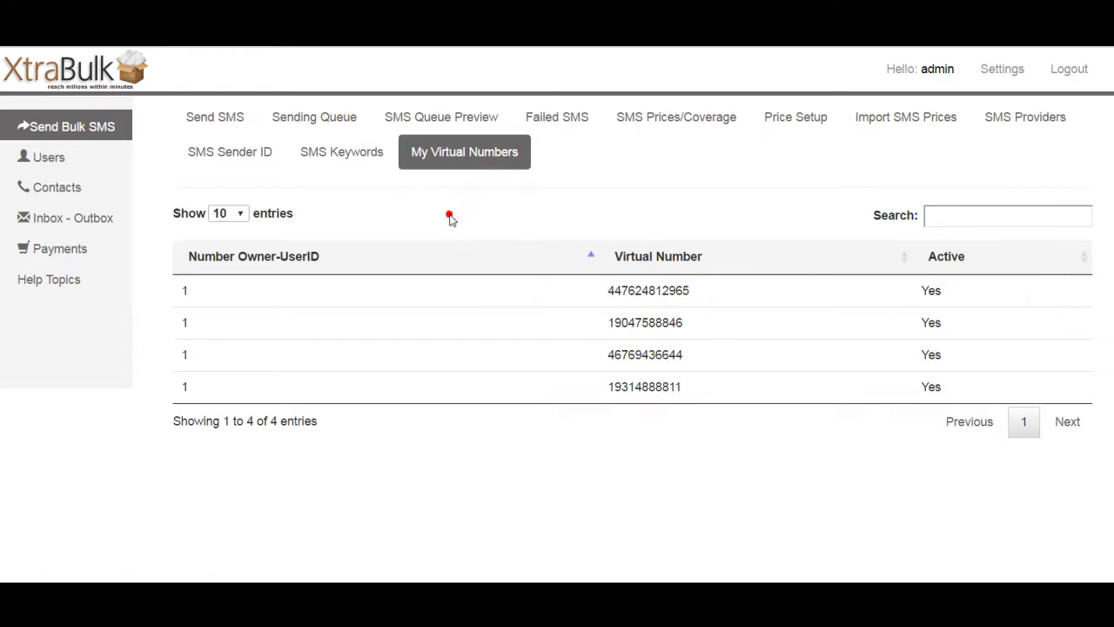
Step: Open the SMS keywords list and the JoinUs keyword's full details
{"action": "left_click", "coordinate": [341, 153]}
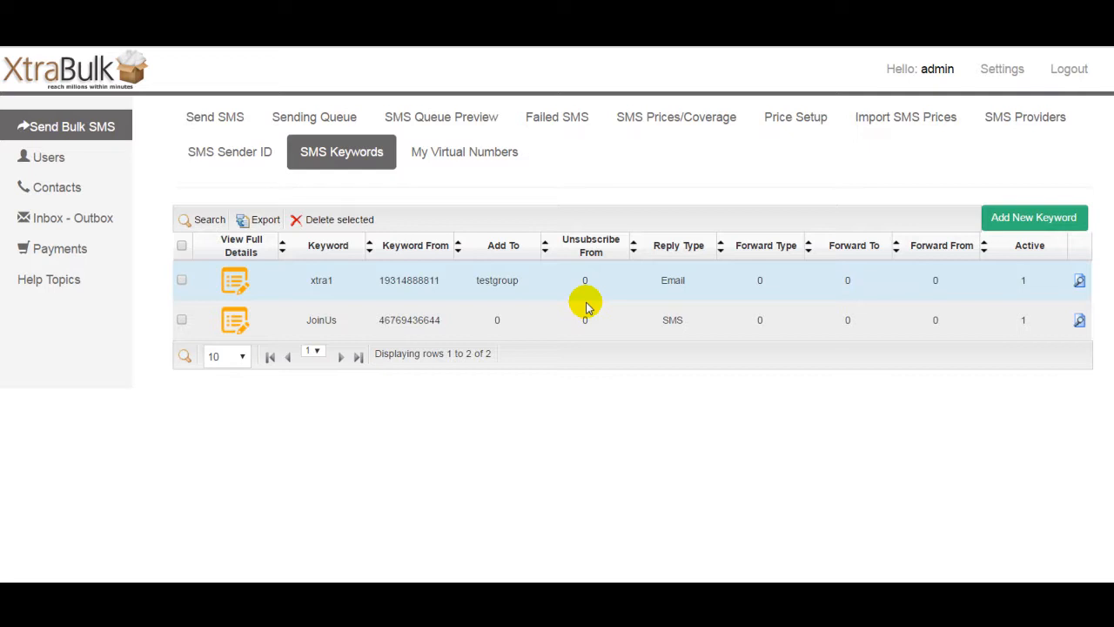
{"action": "double_click", "coordinate": [306, 324]}
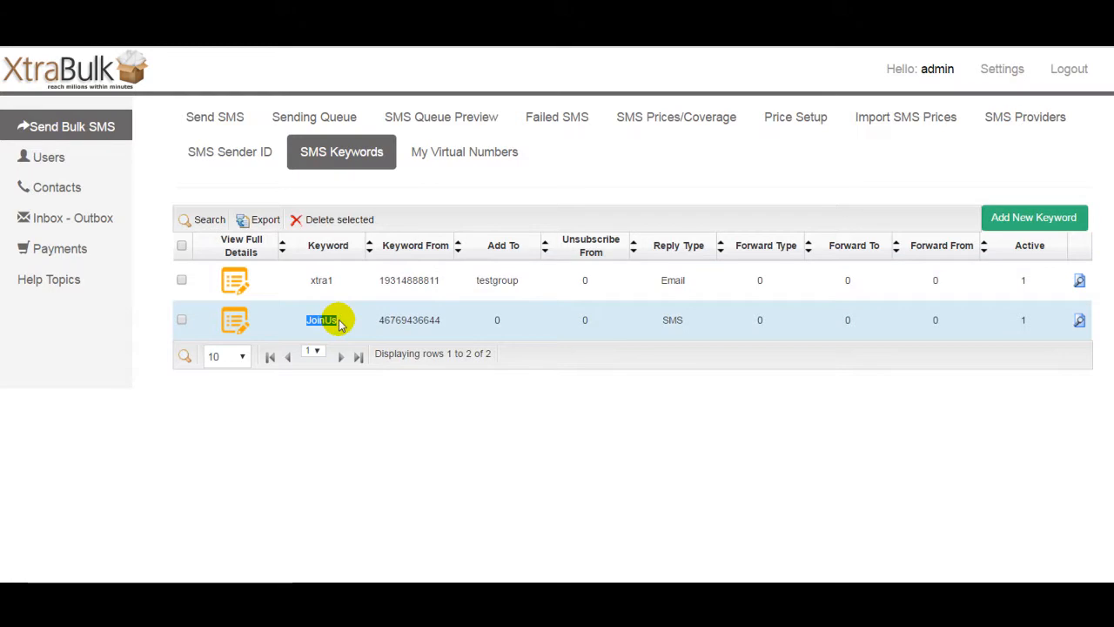
{"action": "left_click", "coordinate": [233, 322]}
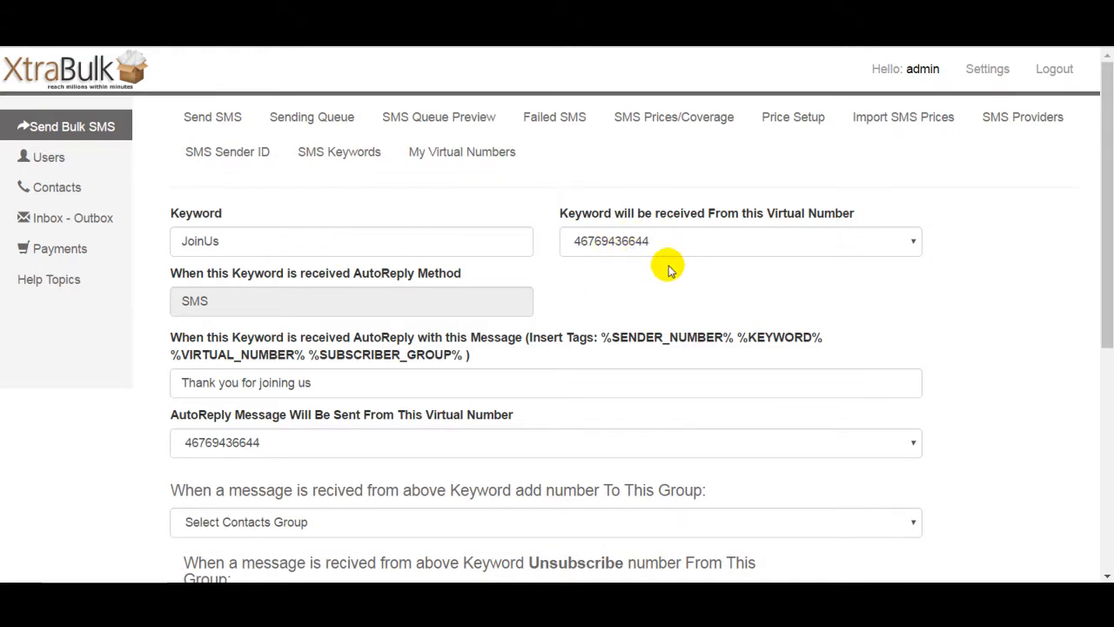
Step: Examine the JoinUs keyword's auto-reply message and the tags that can be inserted into it
{"action": "left_click_drag", "start_coordinate": [1109, 220], "coordinate": [1103, 284]}
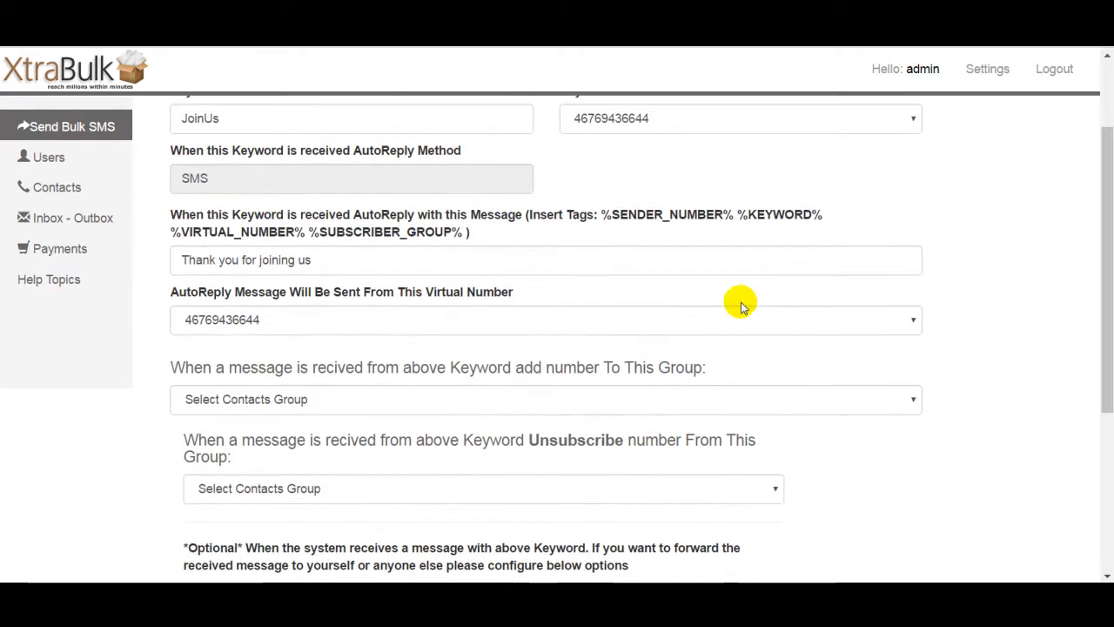
{"action": "left_click", "coordinate": [315, 262]}
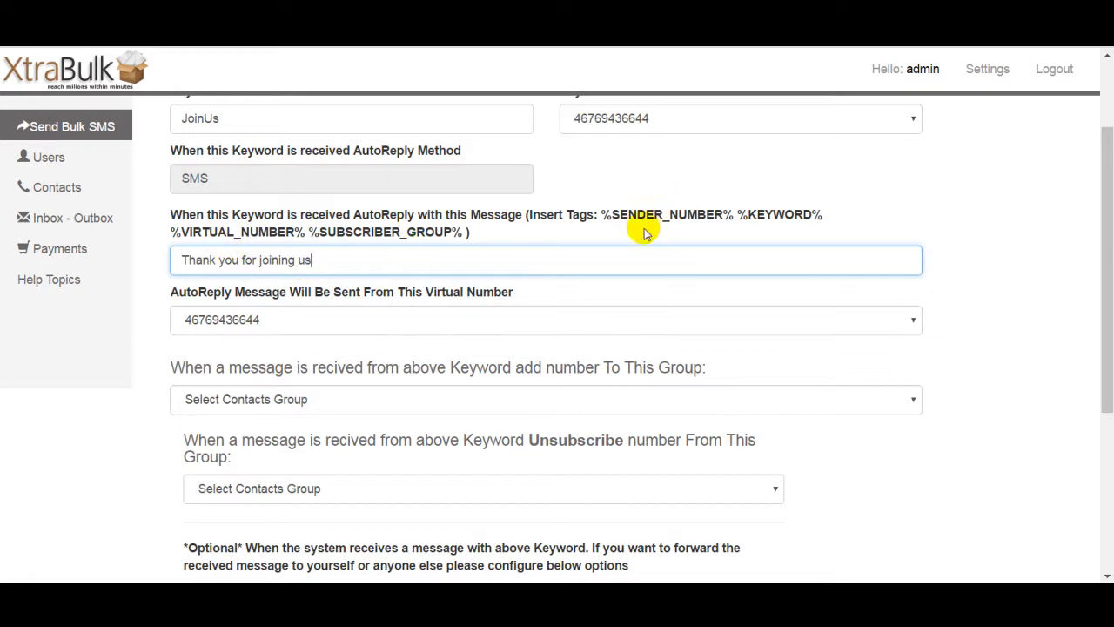
{"action": "left_click_drag", "start_coordinate": [599, 217], "coordinate": [729, 209]}
{"action": "key", "text": "ctrl+c"}
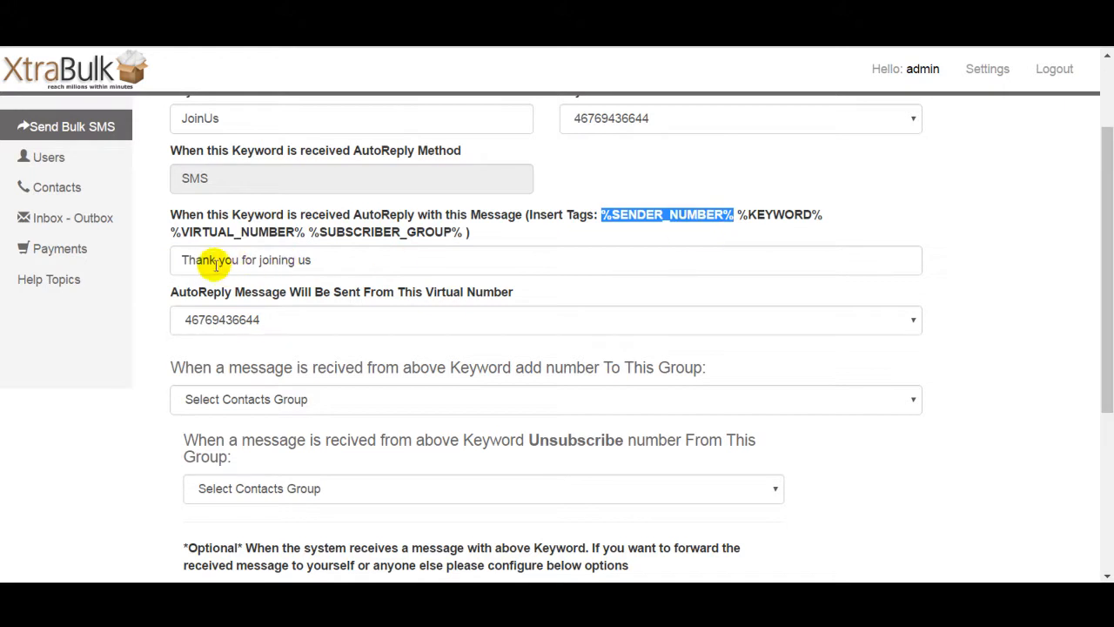
{"action": "left_click", "coordinate": [180, 259]}
{"action": "type", "text": "Dear"}
{"action": "key", "text": "ctrl+v"}
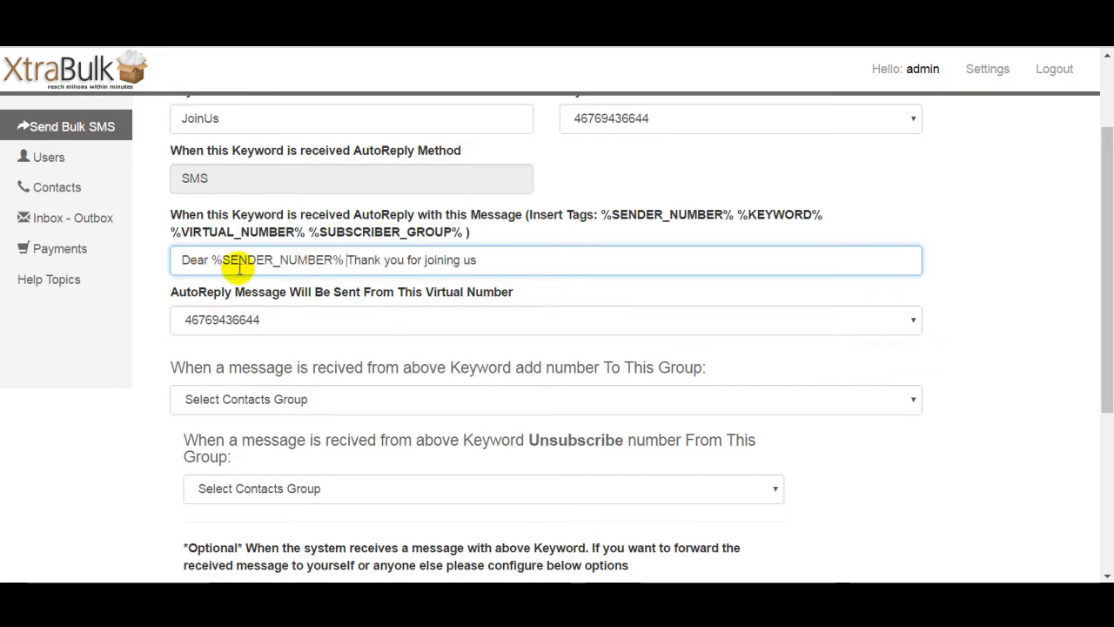
{"action": "left_click", "coordinate": [543, 265]}
{"action": "left_click", "coordinate": [344, 260]}
{"action": "left_click_drag", "start_coordinate": [344, 260], "coordinate": [210, 266]}
{"action": "key", "text": "ctrl+c"}
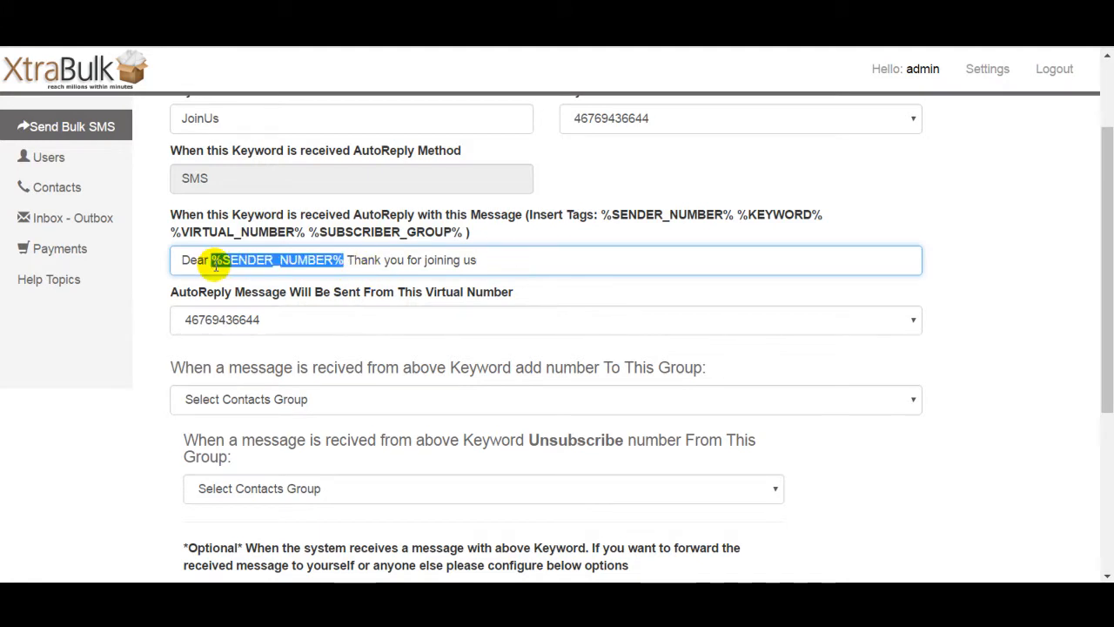
{"action": "key", "text": "BackSpace"}
{"action": "key", "text": "BackSpace"}
{"action": "key", "text": "BackSpace"}
{"action": "key", "text": "BackSpace"}
{"action": "key", "text": "BackSpace"}
{"action": "key", "text": "BackSpace"}
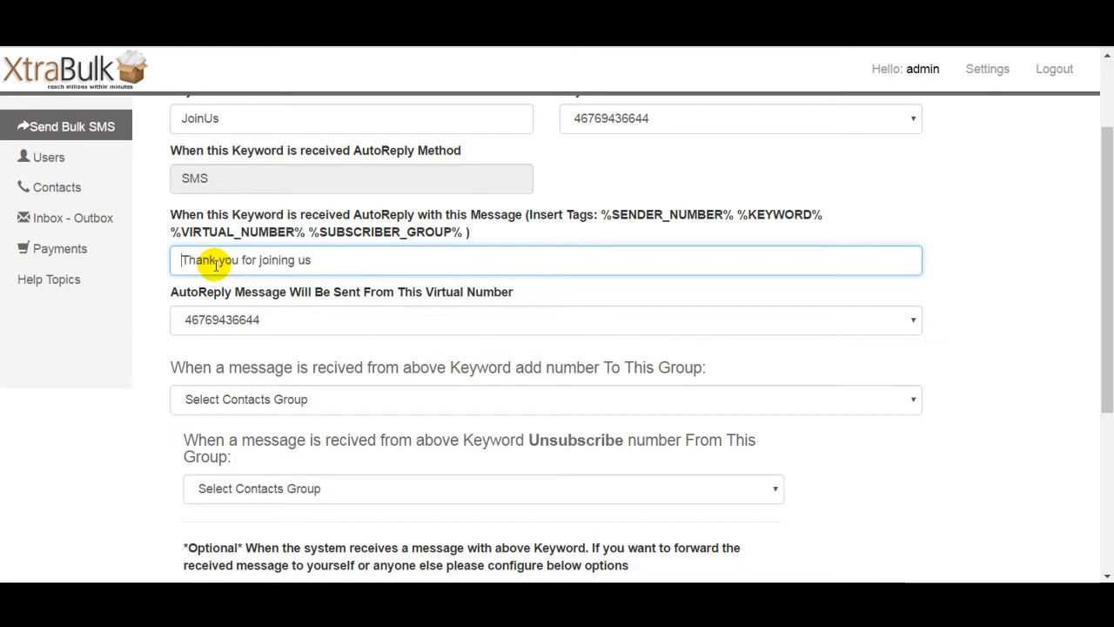
Step: Extend the JoinUs auto-reply to read 'Thank you for joining us you number %SENDER_NUMBER% has been subscribed to our SMS news'
{"action": "left_click", "coordinate": [335, 260]}
{"action": "type", "text": "your num"}
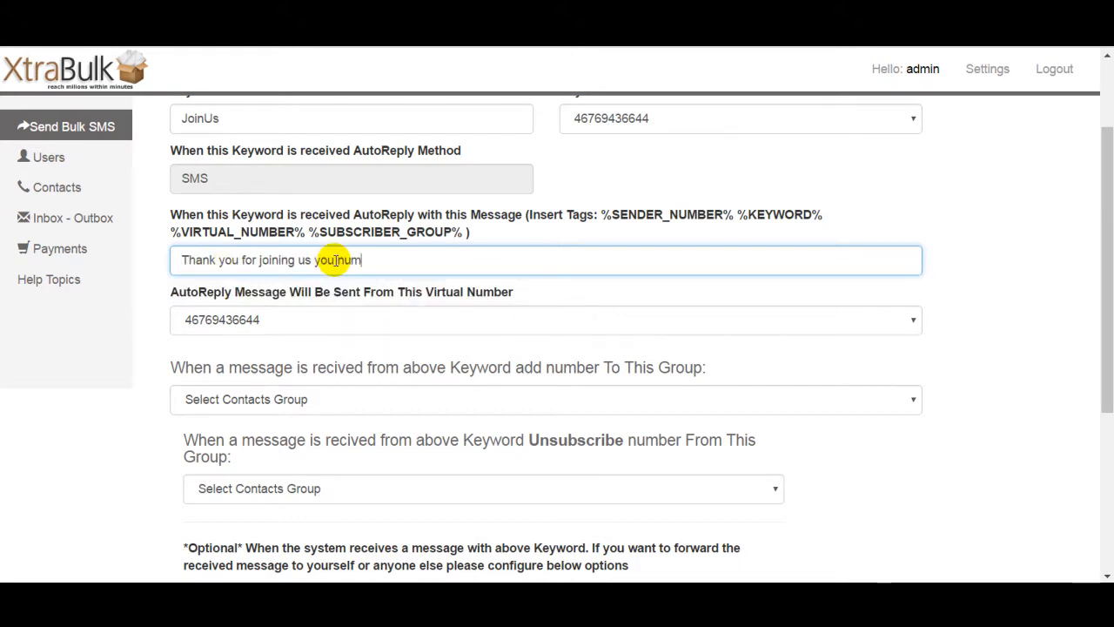
{"action": "type", "text": "u number"}
{"action": "key", "text": "ctrl+v"}
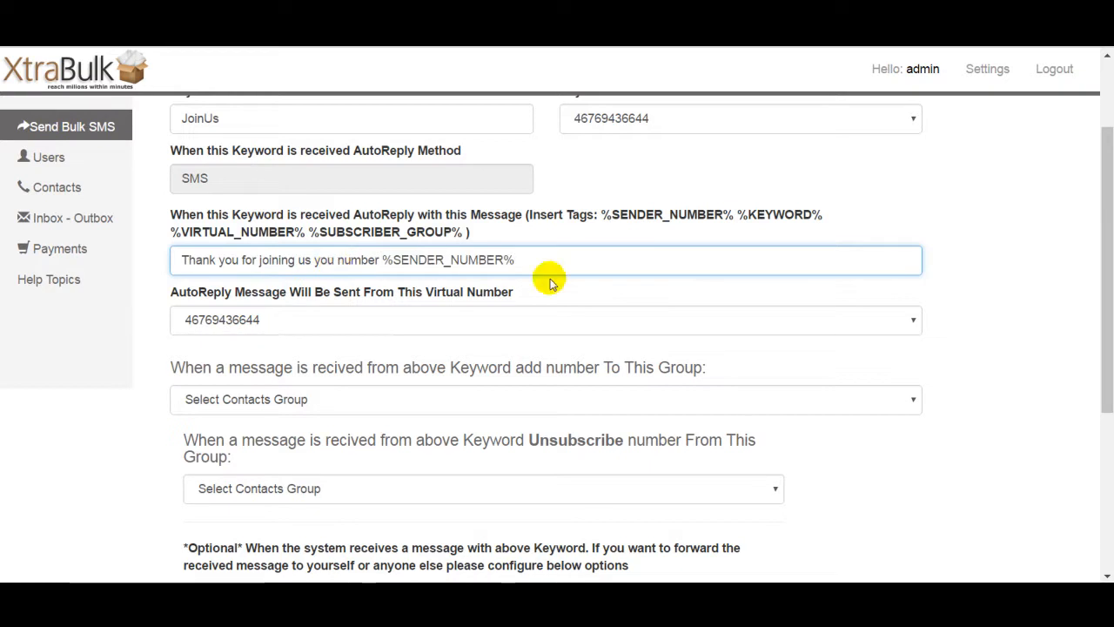
{"action": "left_click", "coordinate": [572, 259]}
{"action": "type", "text": "has b"}
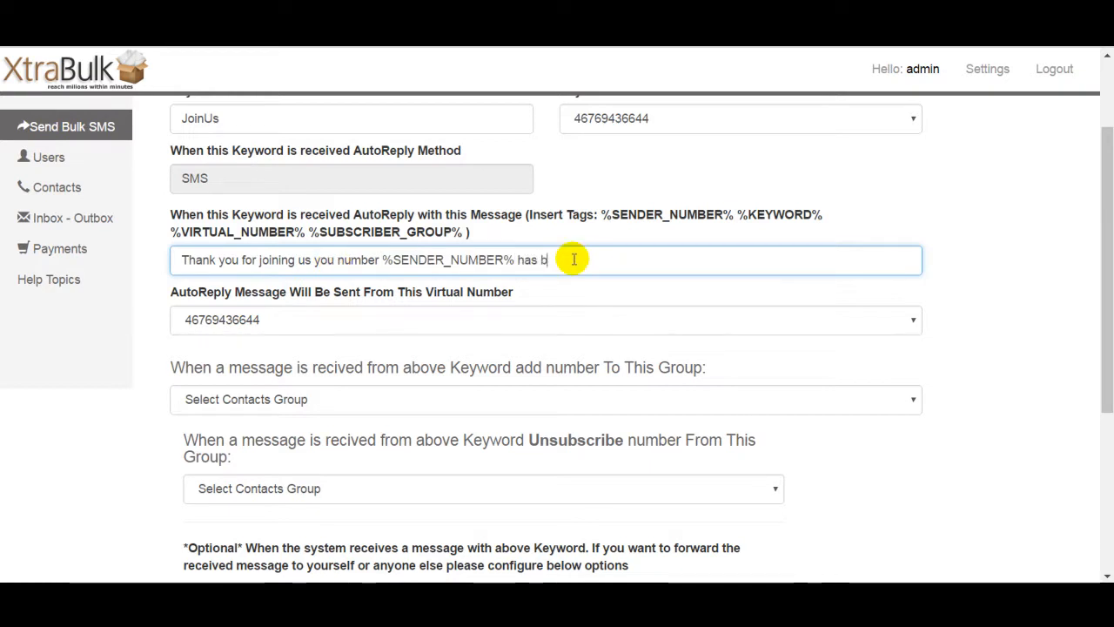
{"action": "type", "text": "een subscribed to our SMS news"}
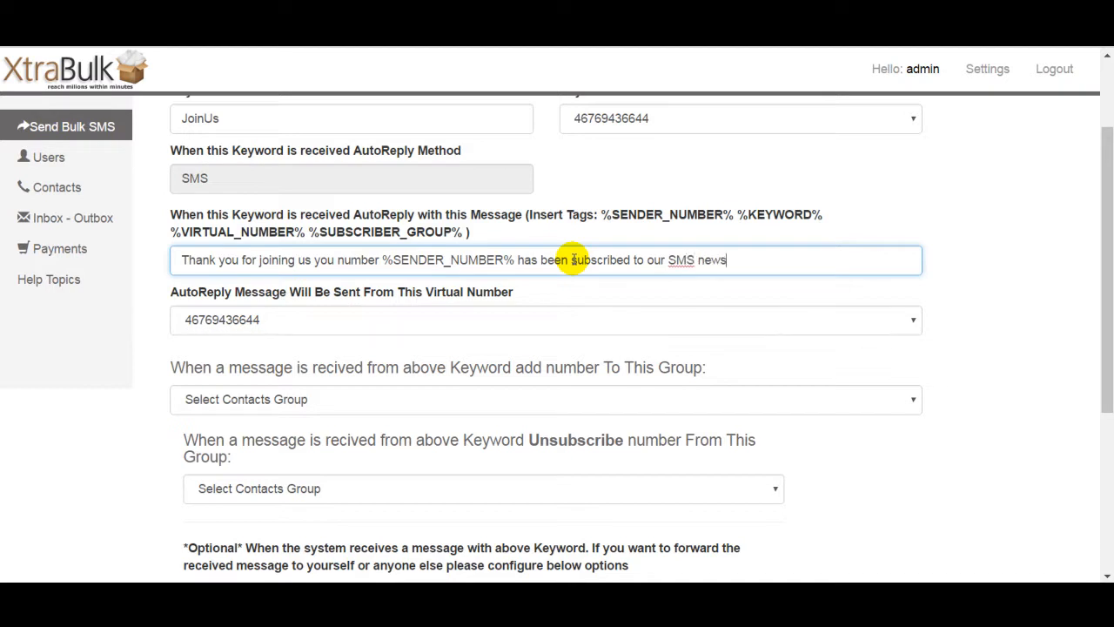
{"action": "left_click", "coordinate": [1046, 324]}
{"action": "scroll", "coordinate": [1109, 301], "scroll_direction": "down", "scroll_amount": 1}
{"action": "scroll", "coordinate": [1109, 303], "scroll_direction": "down", "scroll_amount": 3}
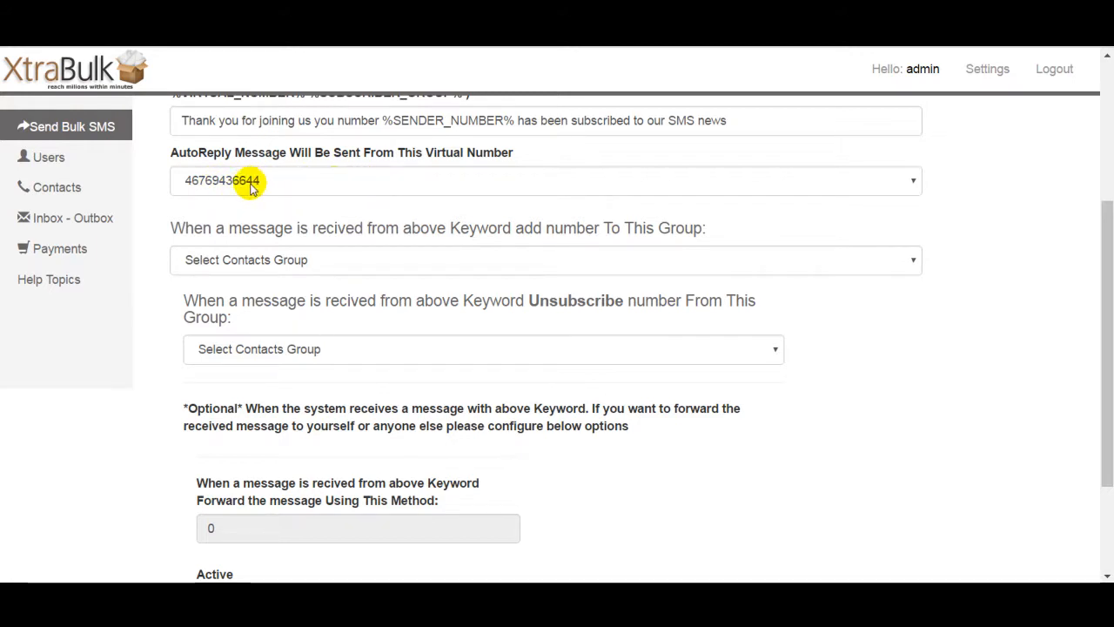
{"action": "left_click_drag", "start_coordinate": [1097, 276], "coordinate": [1112, 191]}
{"action": "left_click_drag", "start_coordinate": [1112, 233], "coordinate": [1045, 212]}
{"action": "left_click", "coordinate": [1047, 213]}
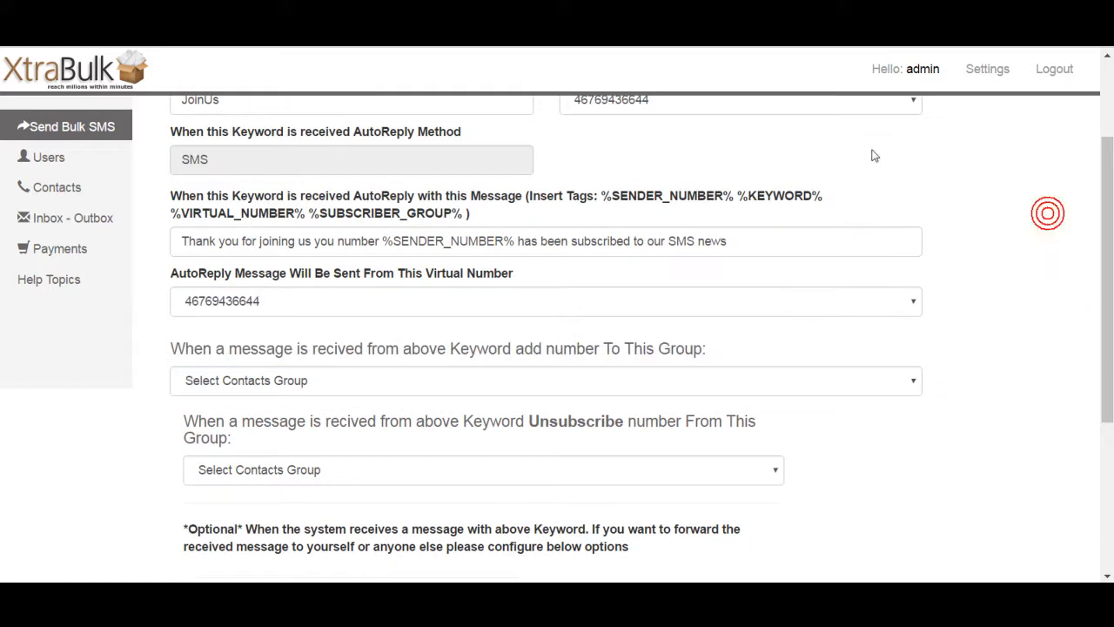
{"action": "left_click", "coordinate": [379, 296]}
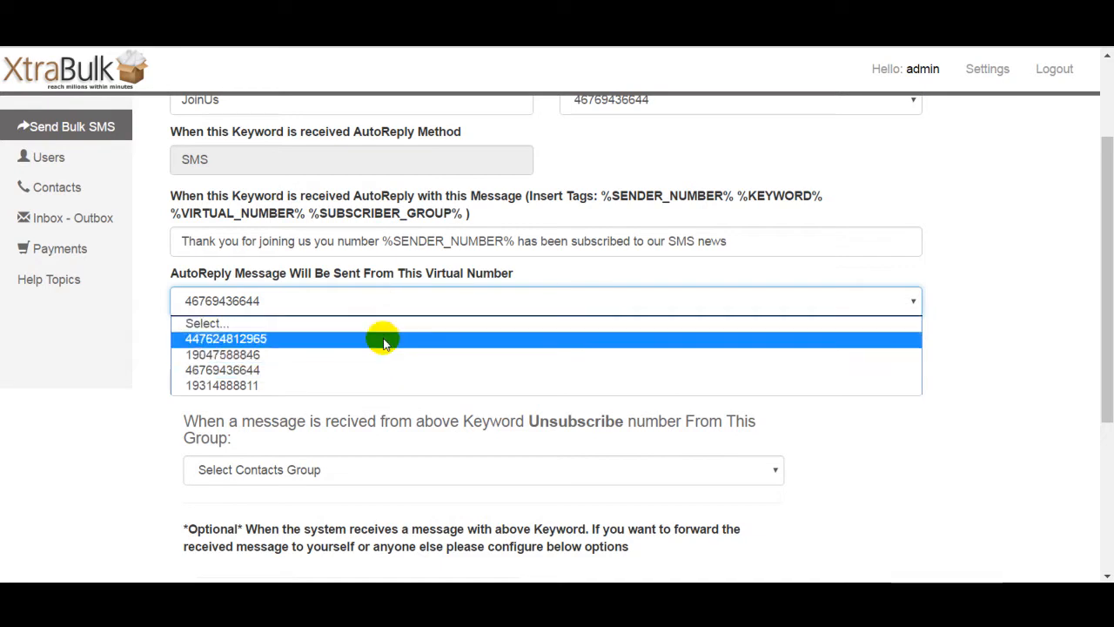
{"action": "left_click", "coordinate": [384, 354]}
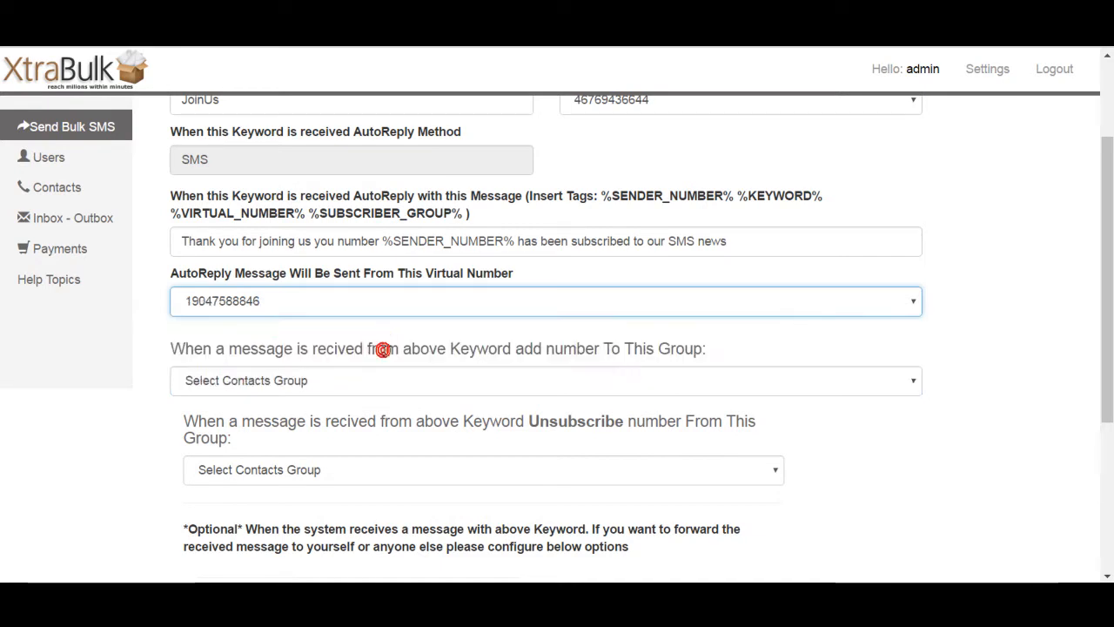
Step: Choose Demo Group as the contacts group that keyword senders are added to
{"action": "left_click", "coordinate": [659, 360]}
{"action": "scroll", "coordinate": [1102, 293], "scroll_direction": "down", "scroll_amount": 3}
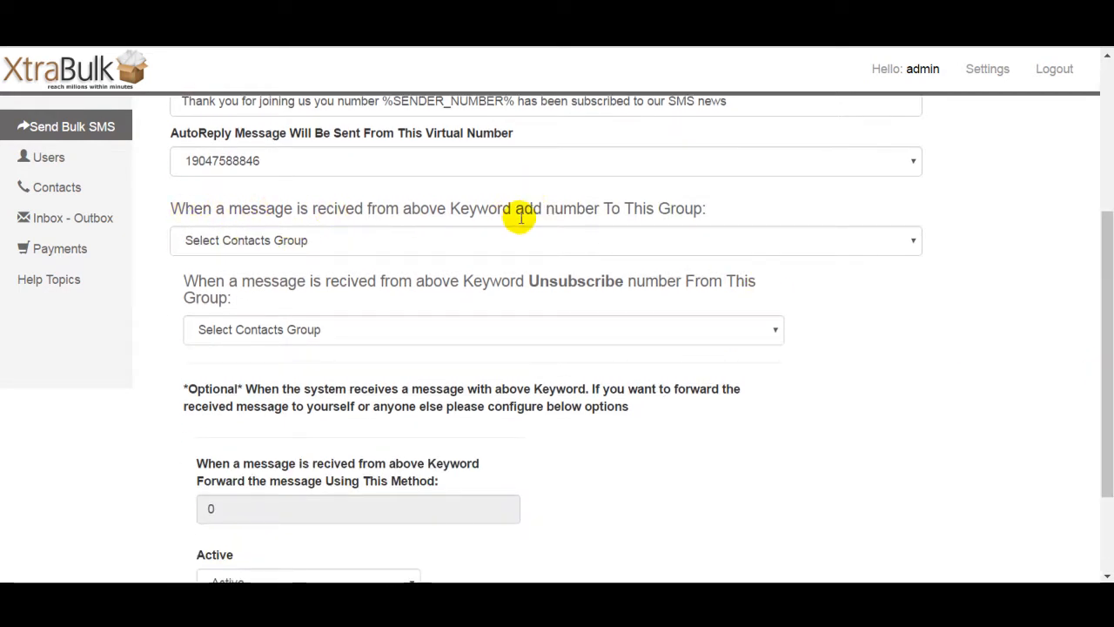
{"action": "left_click", "coordinate": [670, 245]}
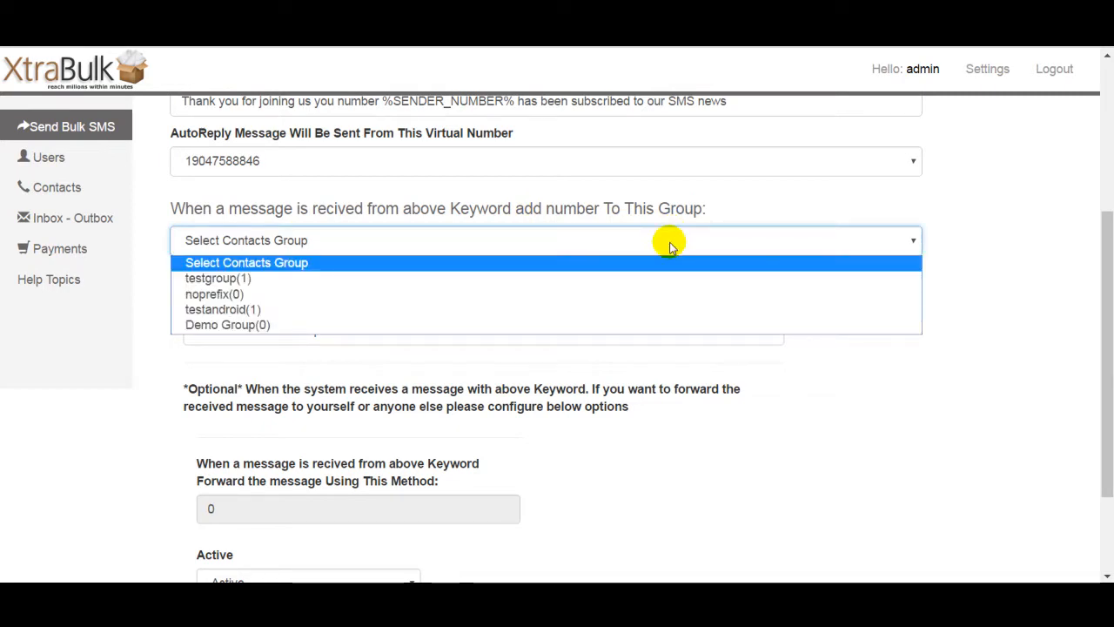
{"action": "left_click", "coordinate": [658, 326]}
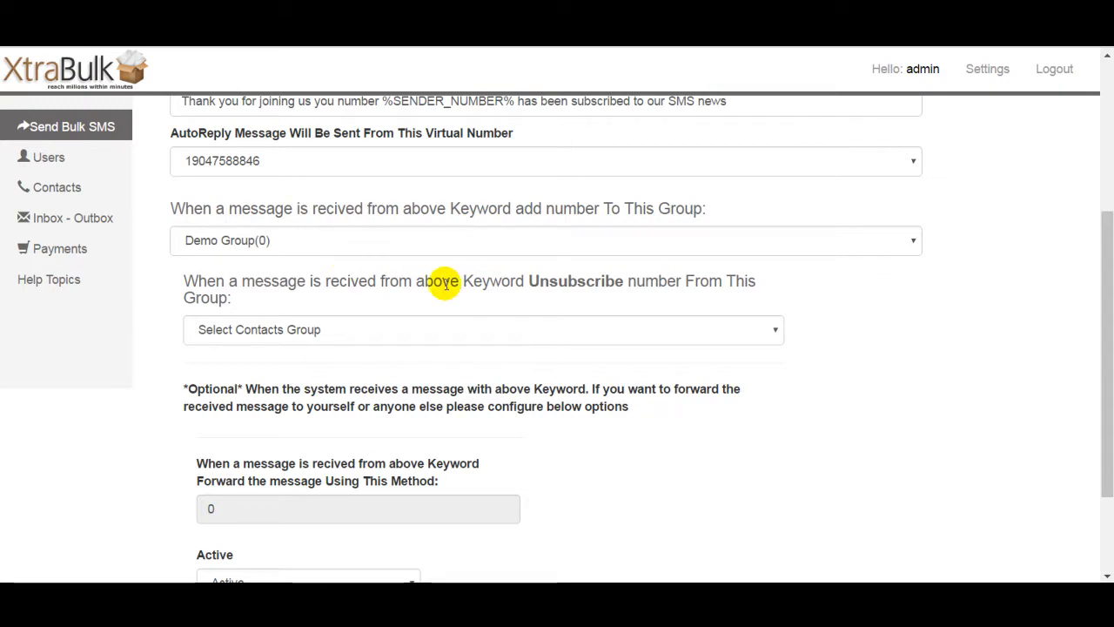
Step: Set the keyword's unsubscribe option to Unsubscribe from all Contacts Group
{"action": "left_click", "coordinate": [492, 332]}
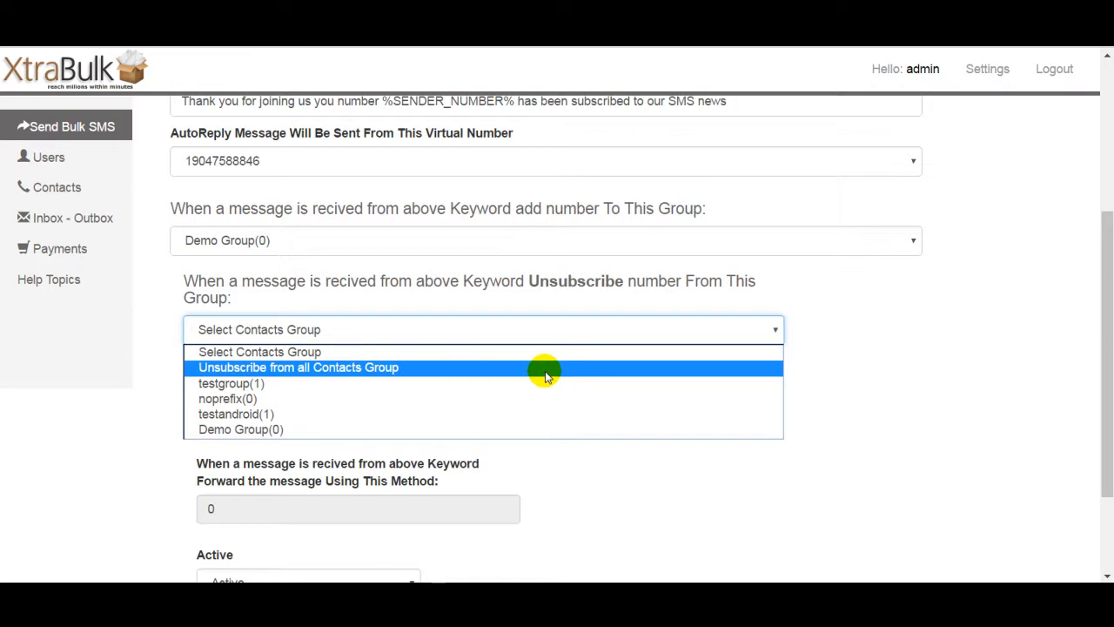
{"action": "left_click", "coordinate": [546, 376]}
{"action": "left_click", "coordinate": [469, 369]}
{"action": "left_click_drag", "start_coordinate": [1104, 343], "coordinate": [1109, 189]}
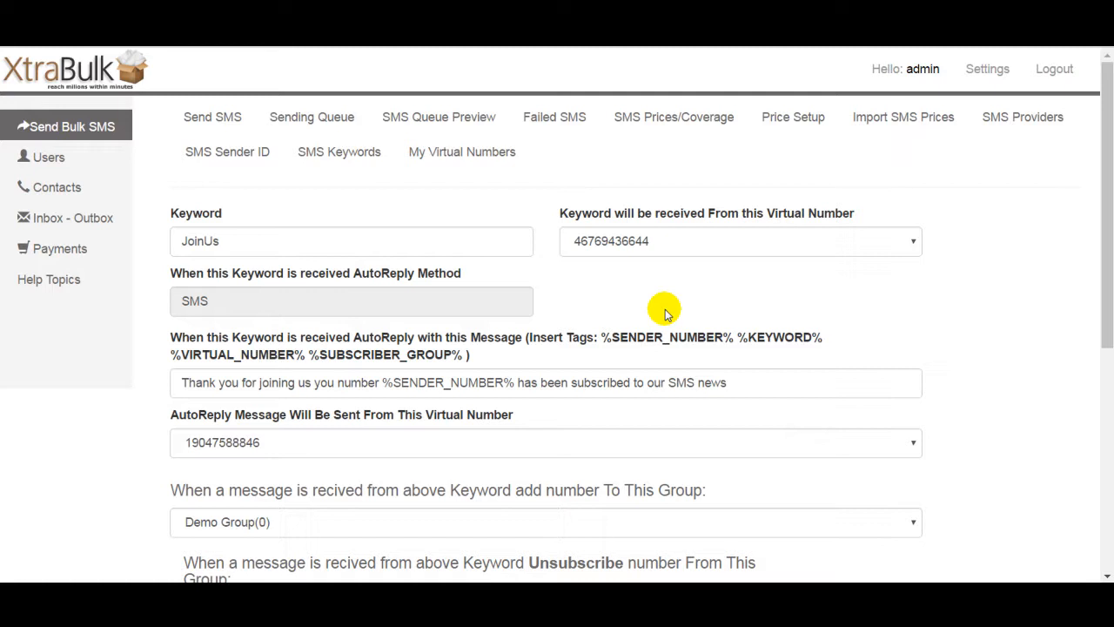
Step: Open the SMS Sender ID page and review its sender length rules and the listed sender IDs
{"action": "left_click", "coordinate": [351, 157]}
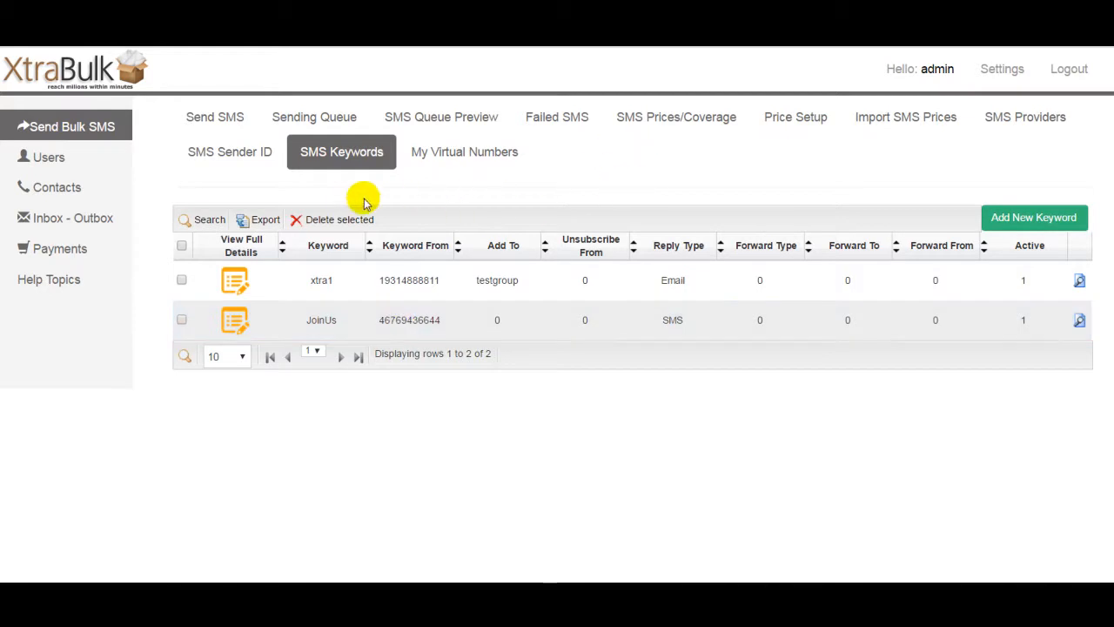
{"action": "left_click", "coordinate": [241, 155]}
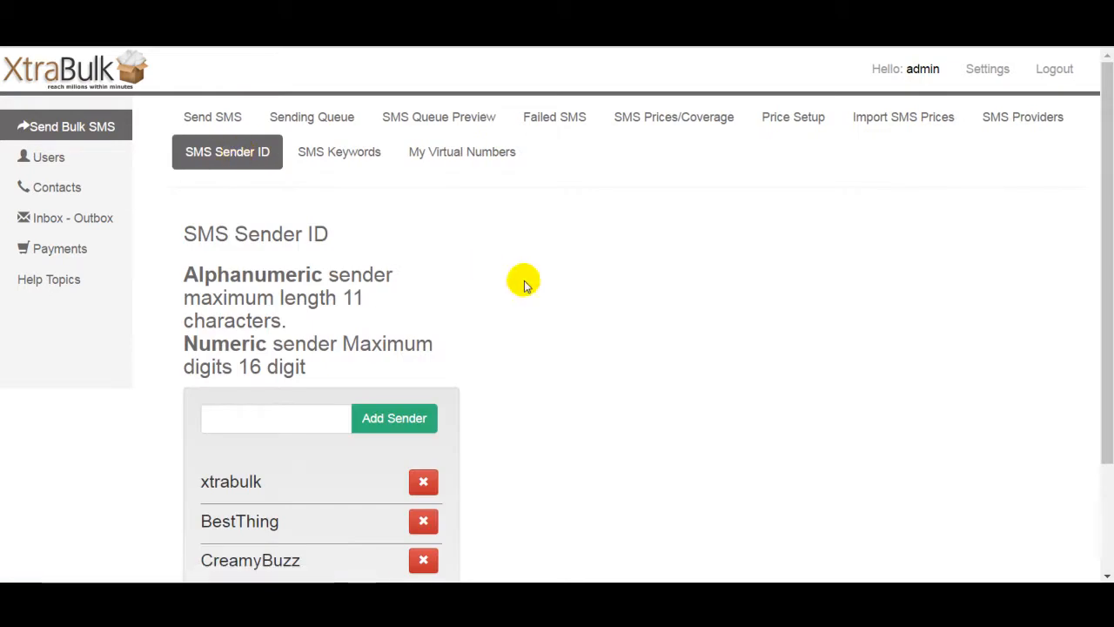
{"action": "left_click_drag", "start_coordinate": [1107, 212], "coordinate": [1098, 340]}
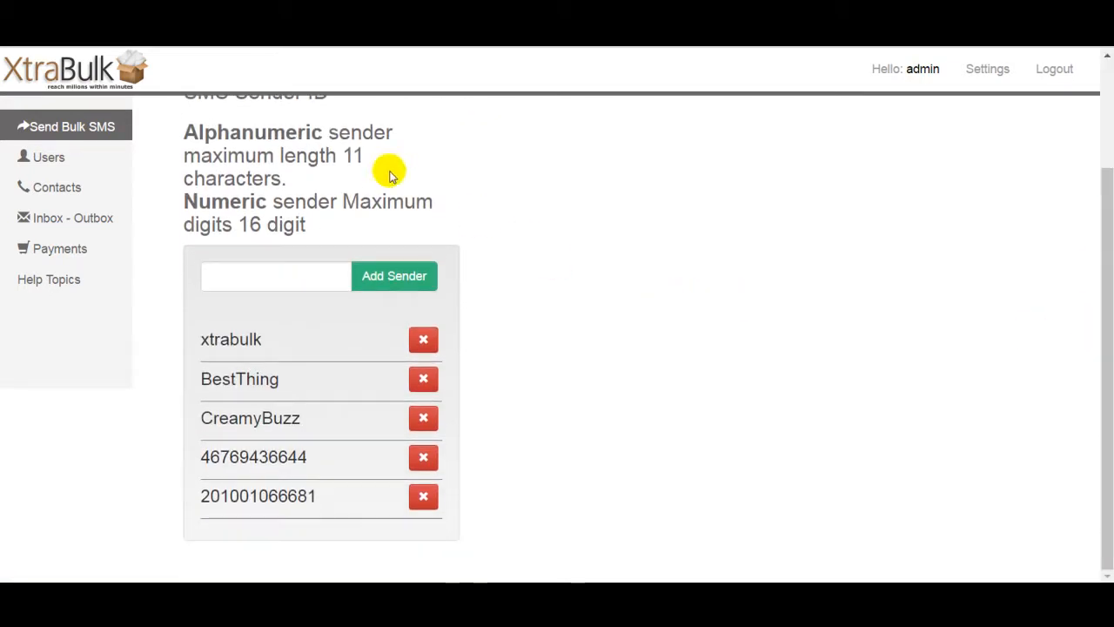
{"action": "left_click_drag", "start_coordinate": [1109, 307], "coordinate": [1110, 241]}
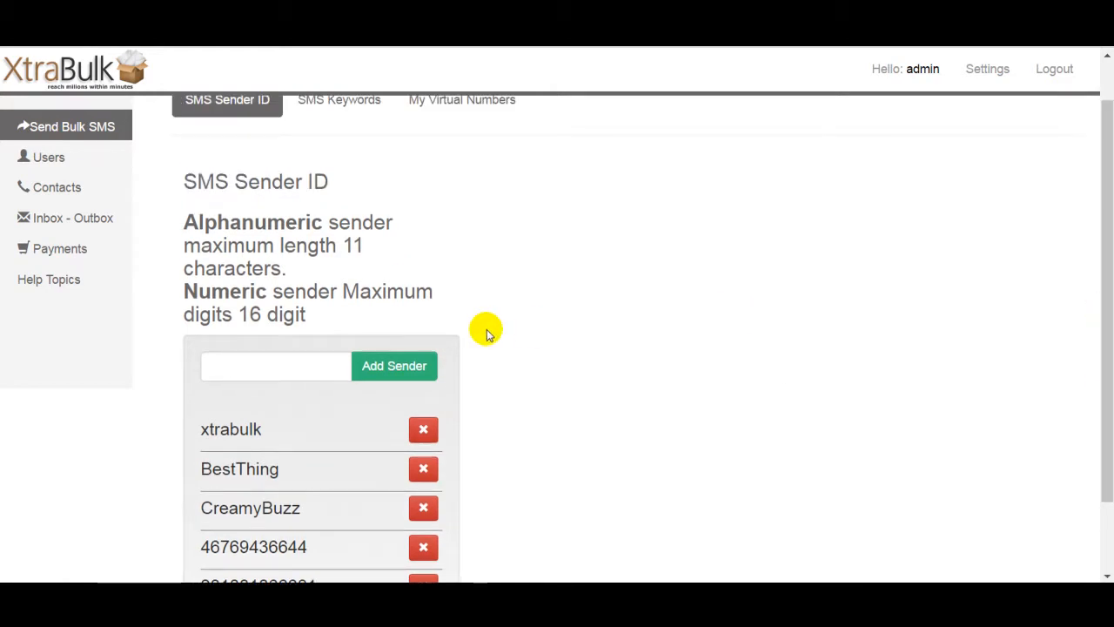
{"action": "left_click_drag", "start_coordinate": [186, 223], "coordinate": [315, 223]}
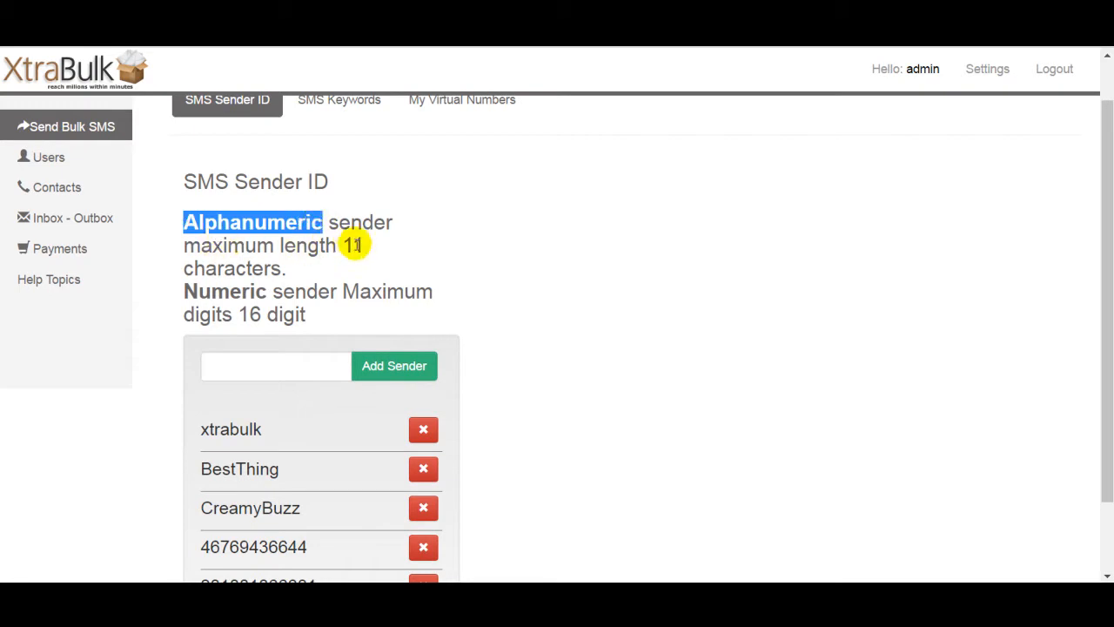
{"action": "left_click", "coordinate": [349, 246]}
{"action": "double_click", "coordinate": [350, 245]}
{"action": "left_click", "coordinate": [331, 274]}
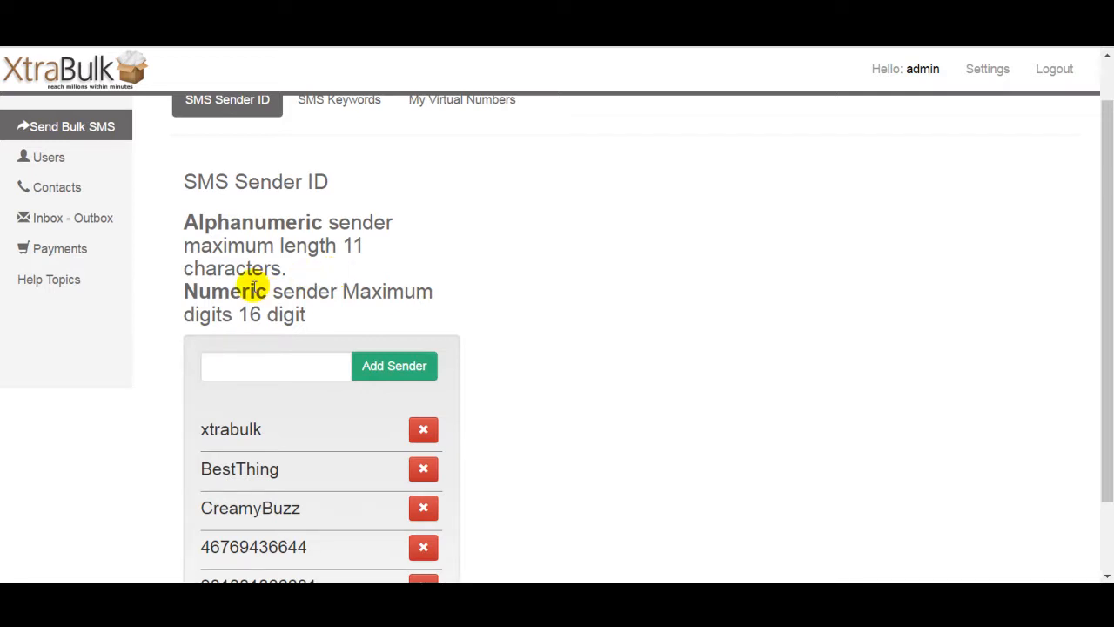
{"action": "left_click_drag", "start_coordinate": [198, 293], "coordinate": [261, 291]}
{"action": "left_click", "coordinate": [231, 317]}
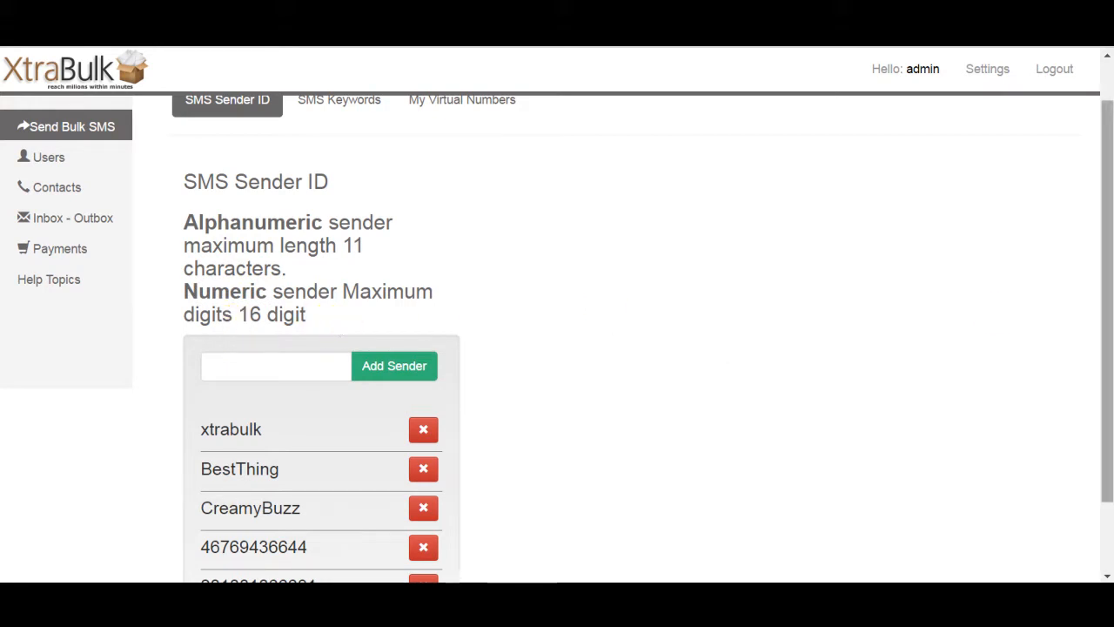
{"action": "left_click_drag", "start_coordinate": [1106, 292], "coordinate": [1104, 352]}
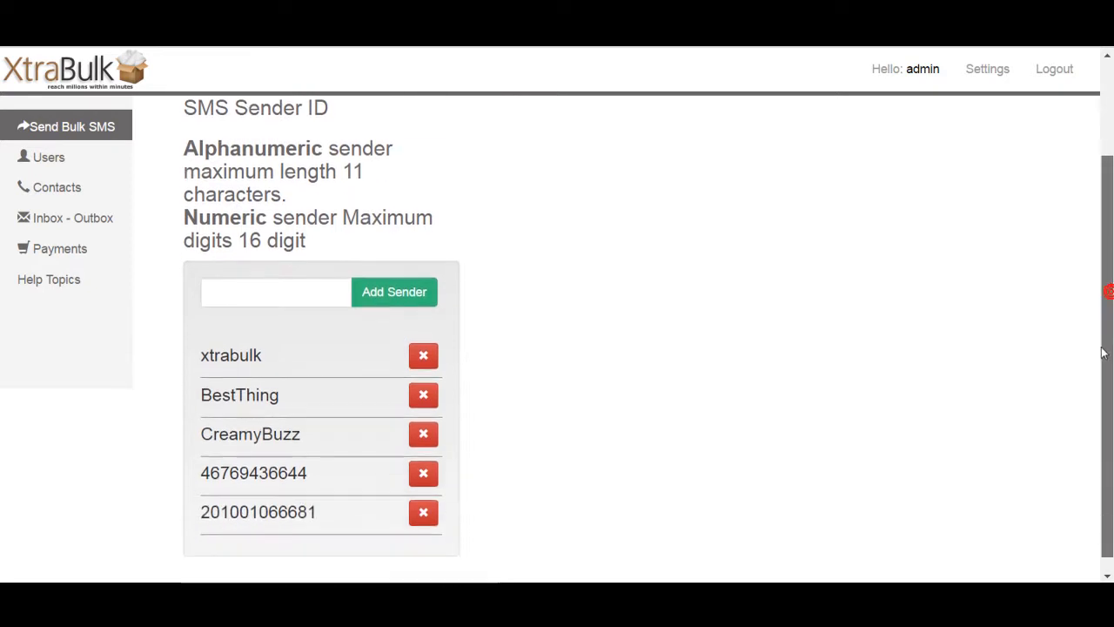
{"action": "left_click_drag", "start_coordinate": [214, 203], "coordinate": [251, 203]}
{"action": "left_click", "coordinate": [249, 206]}
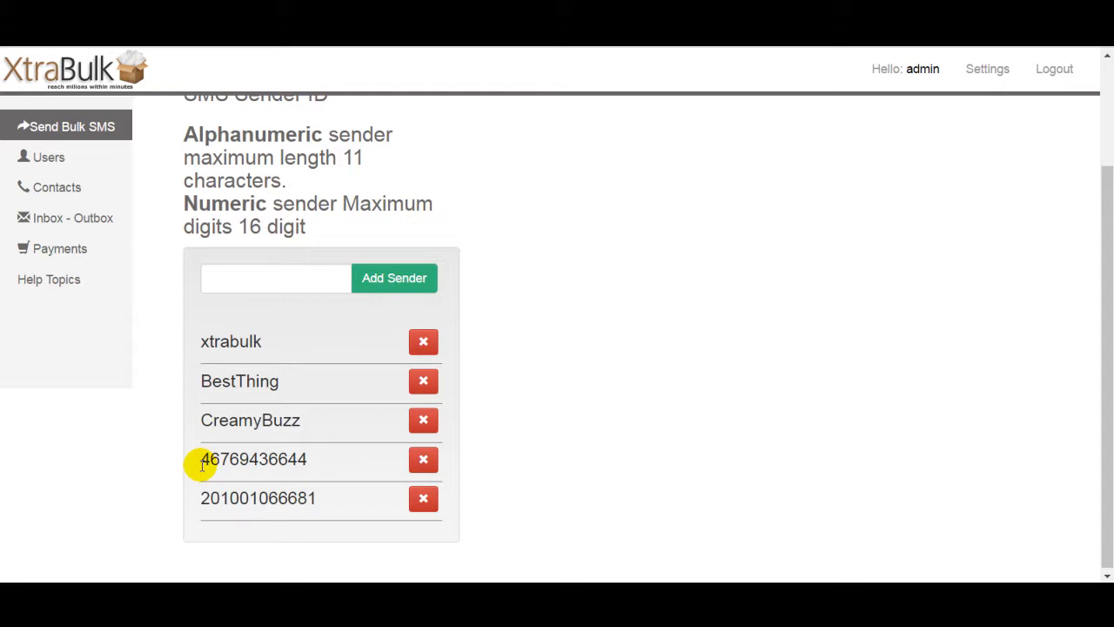
{"action": "left_click_drag", "start_coordinate": [1110, 427], "coordinate": [1109, 425]}
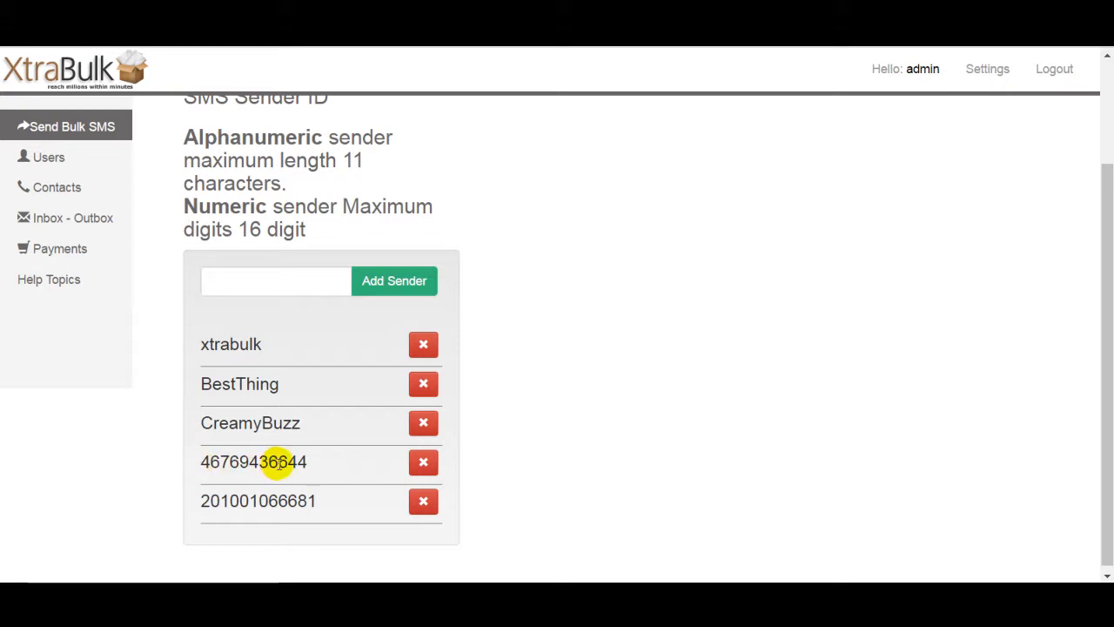
{"action": "mouse_move", "coordinate": [1106, 317]}
{"action": "left_mouse_down"}
{"action": "mouse_move", "coordinate": [1107, 281]}
{"action": "mouse_move", "coordinate": [1107, 322]}
{"action": "left_mouse_up"}
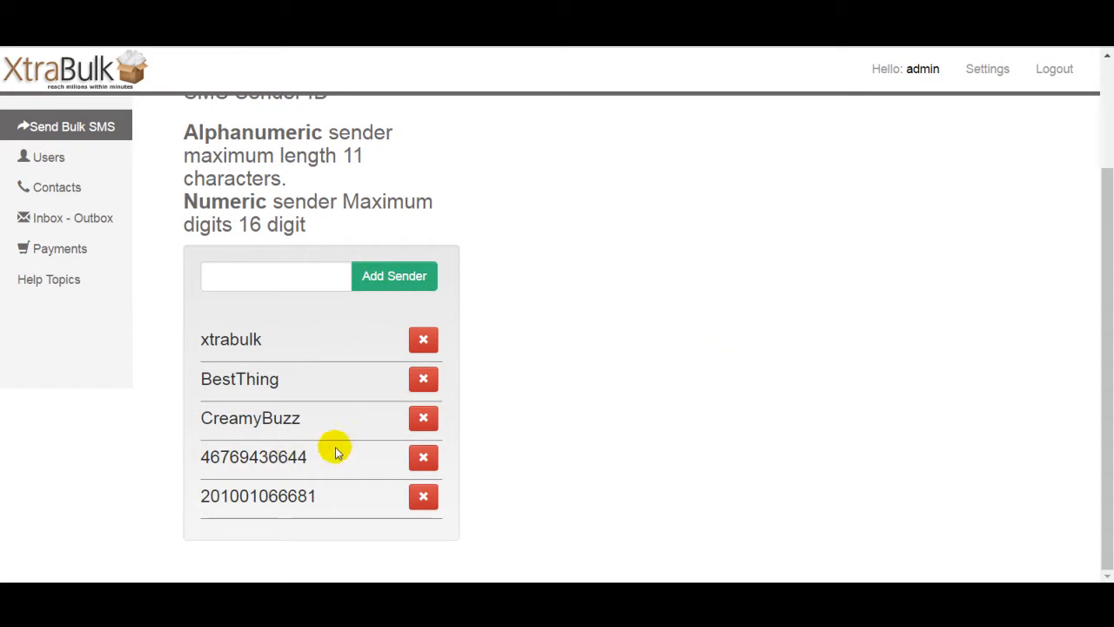
{"action": "left_click_drag", "start_coordinate": [1106, 351], "coordinate": [1109, 235]}
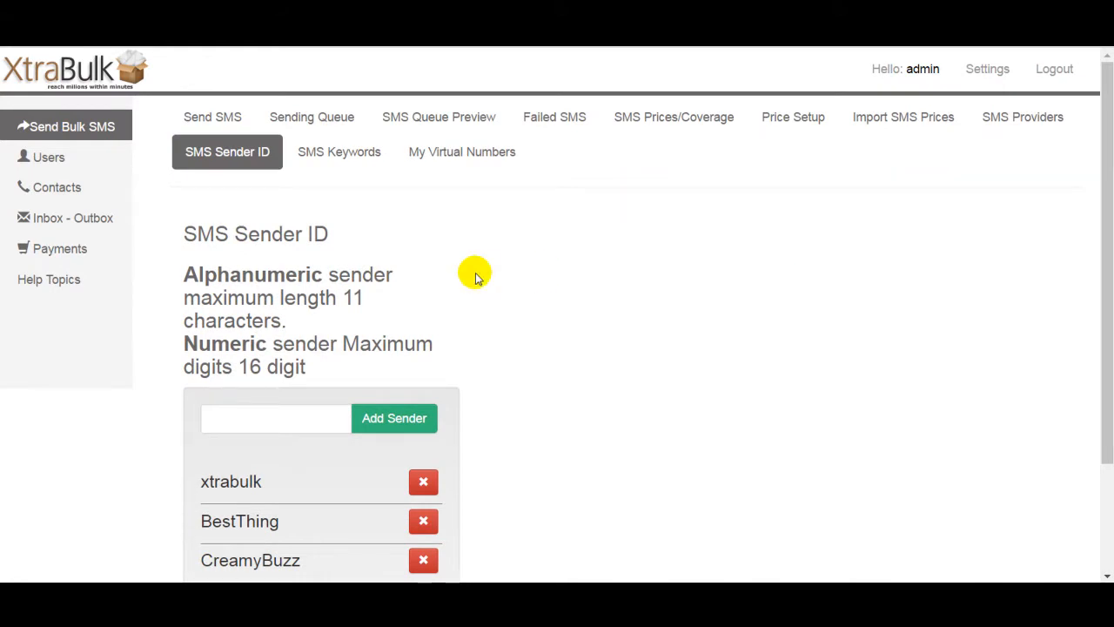
{"action": "scroll", "coordinate": [476, 276], "scroll_direction": "down", "scroll_amount": 1}
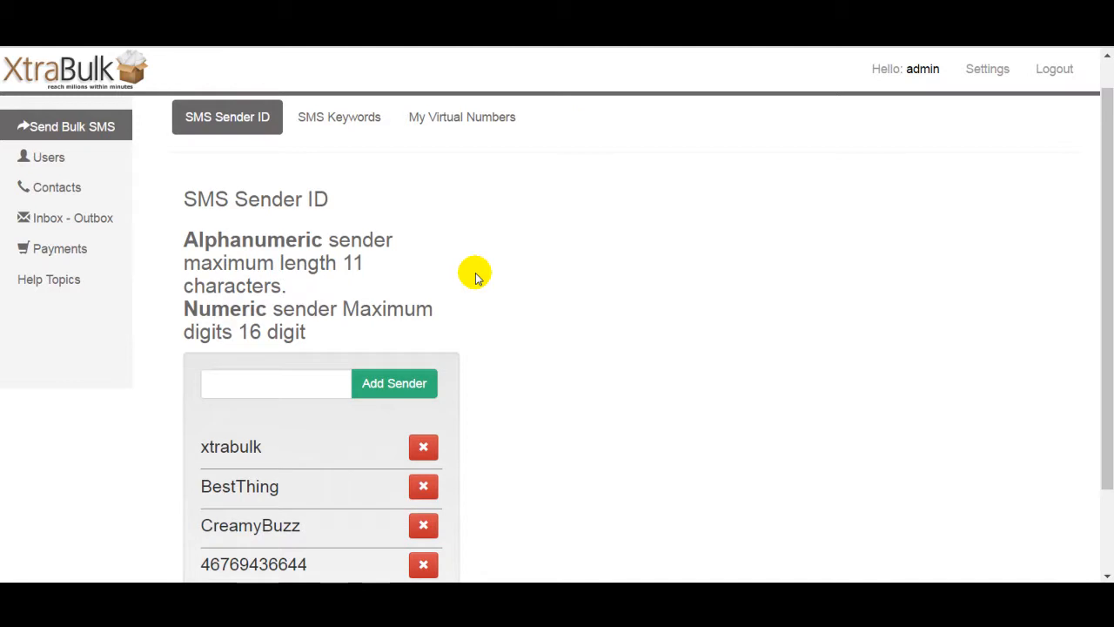
{"action": "scroll", "coordinate": [477, 277], "scroll_direction": "down", "scroll_amount": 1}
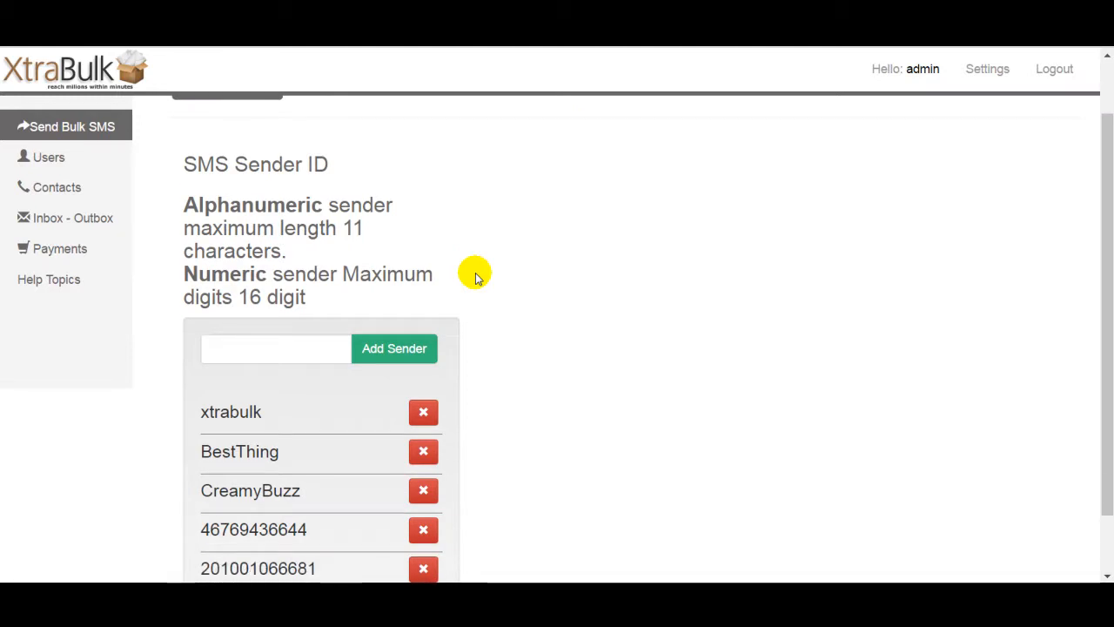
{"action": "scroll", "coordinate": [476, 277], "scroll_direction": "up", "scroll_amount": 2}
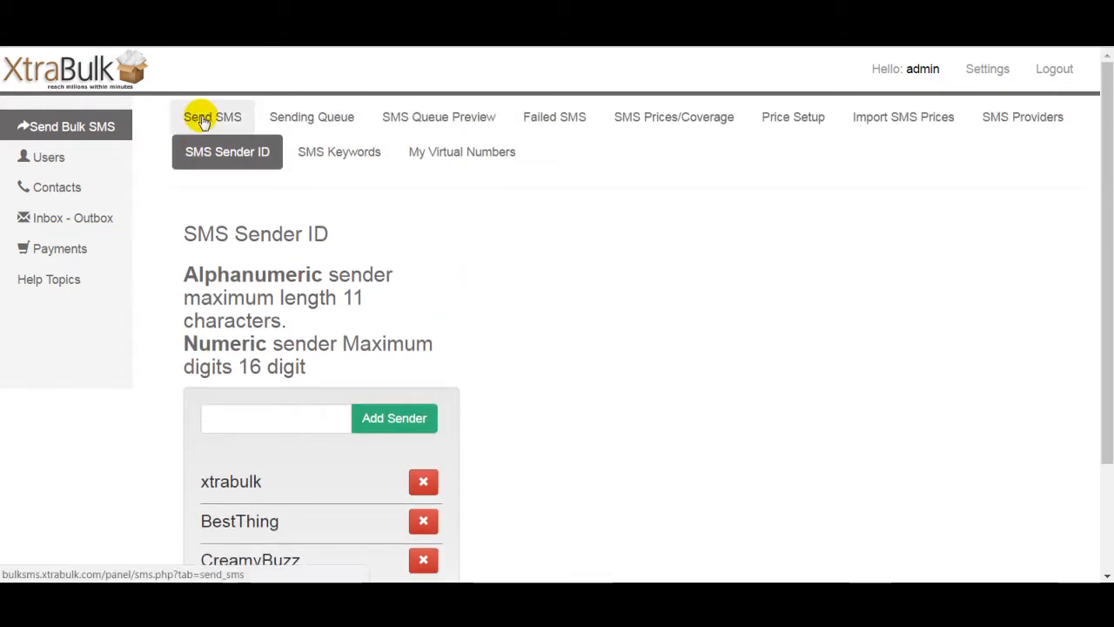
Step: Open the Contacts list and pick Demo Group in the group filter
{"action": "left_click", "coordinate": [202, 121]}
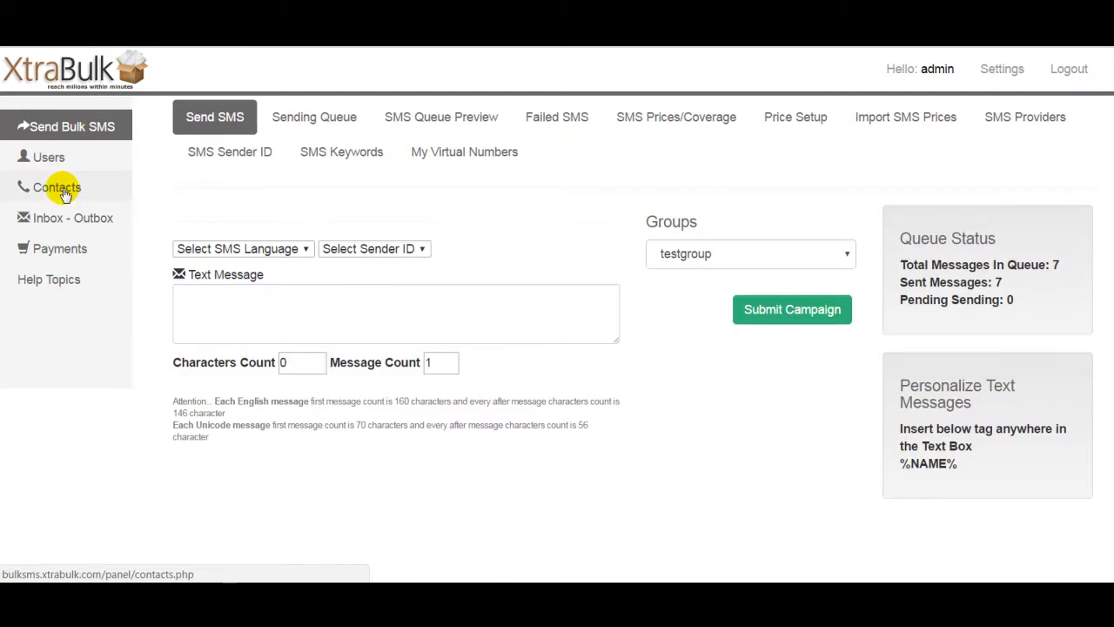
{"action": "left_click", "coordinate": [63, 193]}
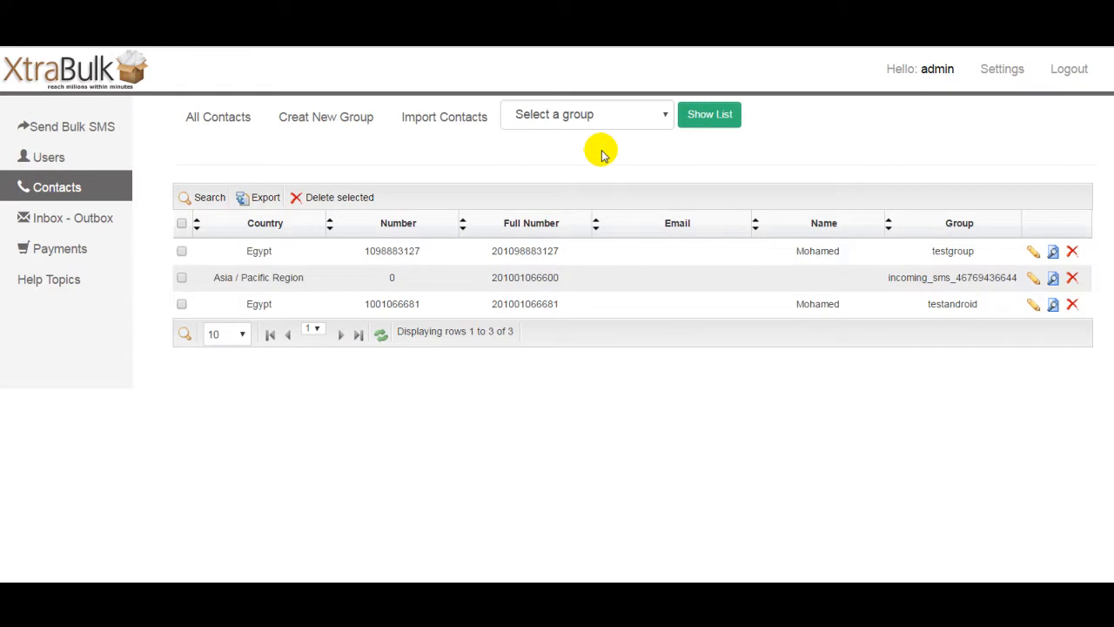
{"action": "left_click", "coordinate": [609, 111]}
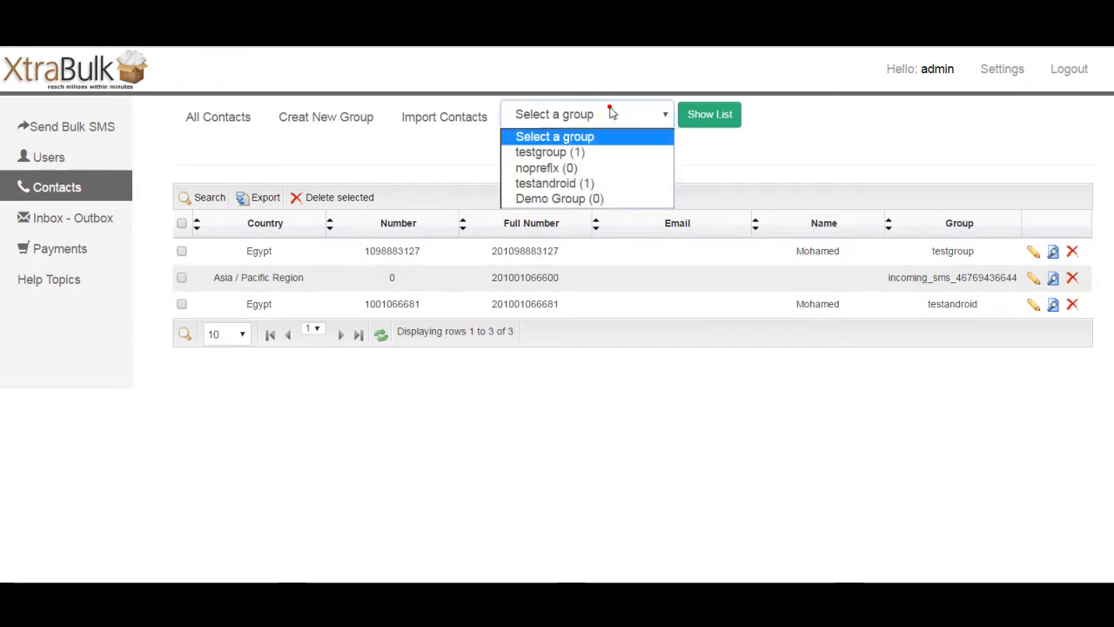
{"action": "left_click", "coordinate": [576, 200]}
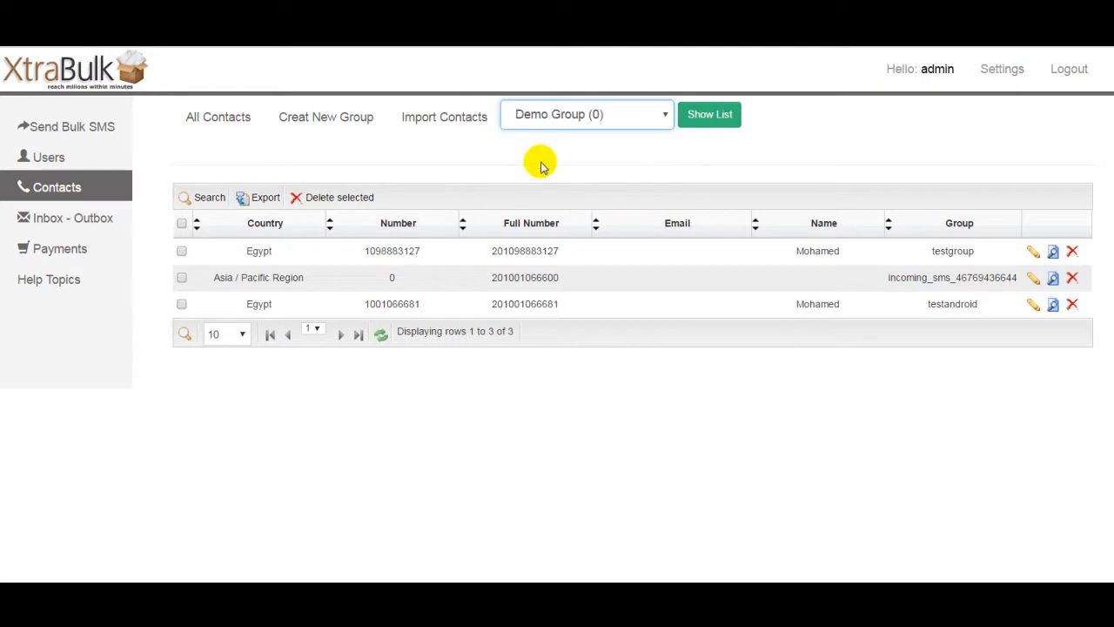
Step: Open the contact groups page and show the contact list for Demo Group
{"action": "left_click", "coordinate": [331, 124]}
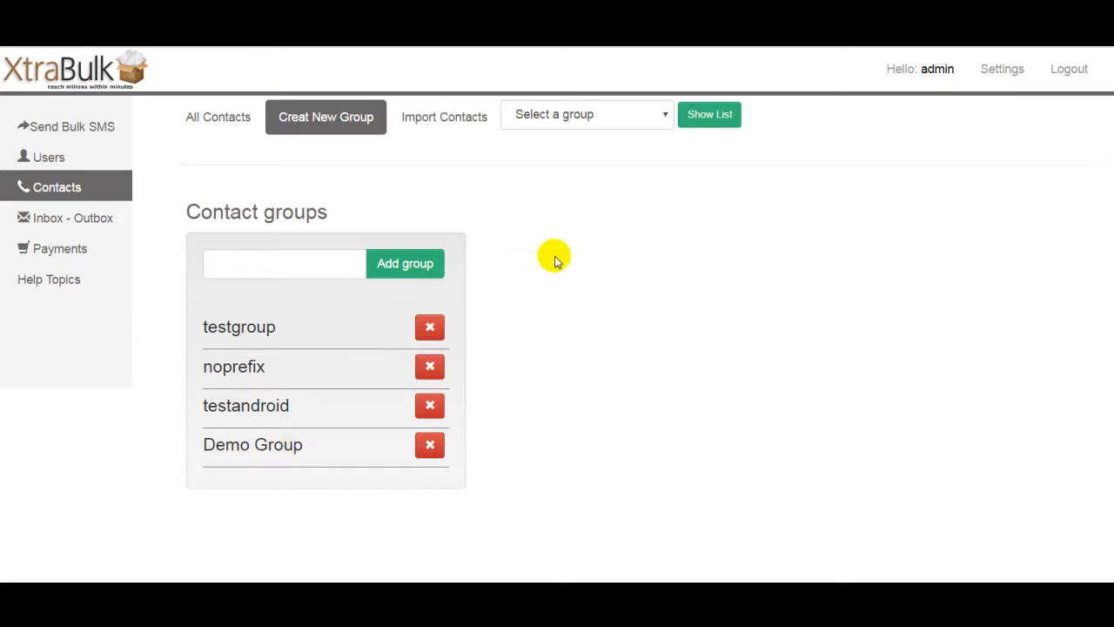
{"action": "left_click", "coordinate": [597, 114]}
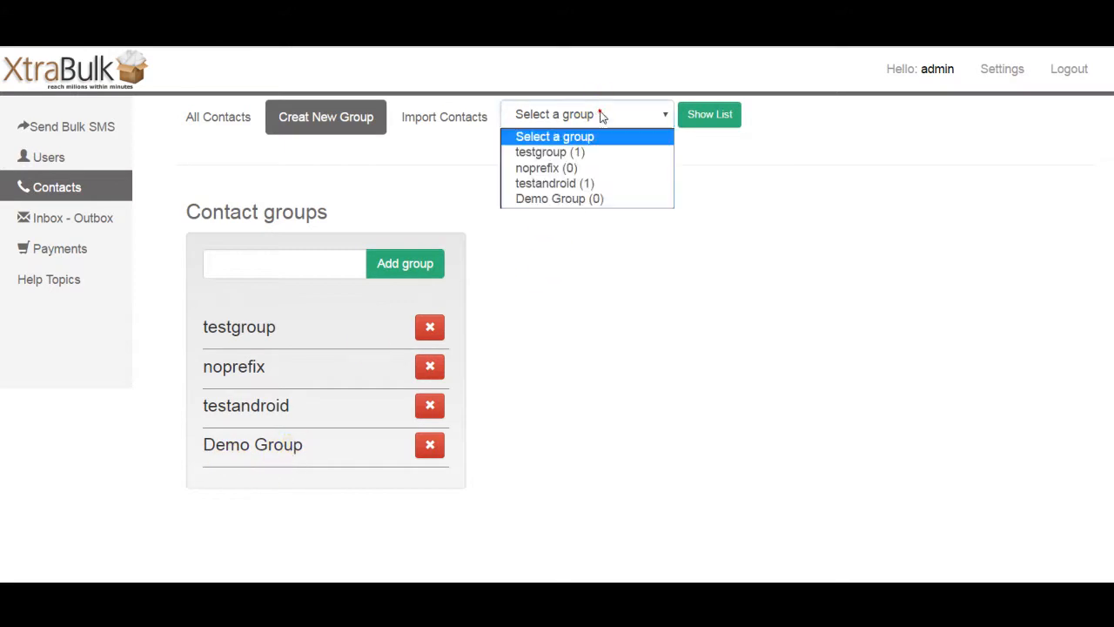
{"action": "left_click", "coordinate": [623, 204]}
{"action": "left_click", "coordinate": [711, 118]}
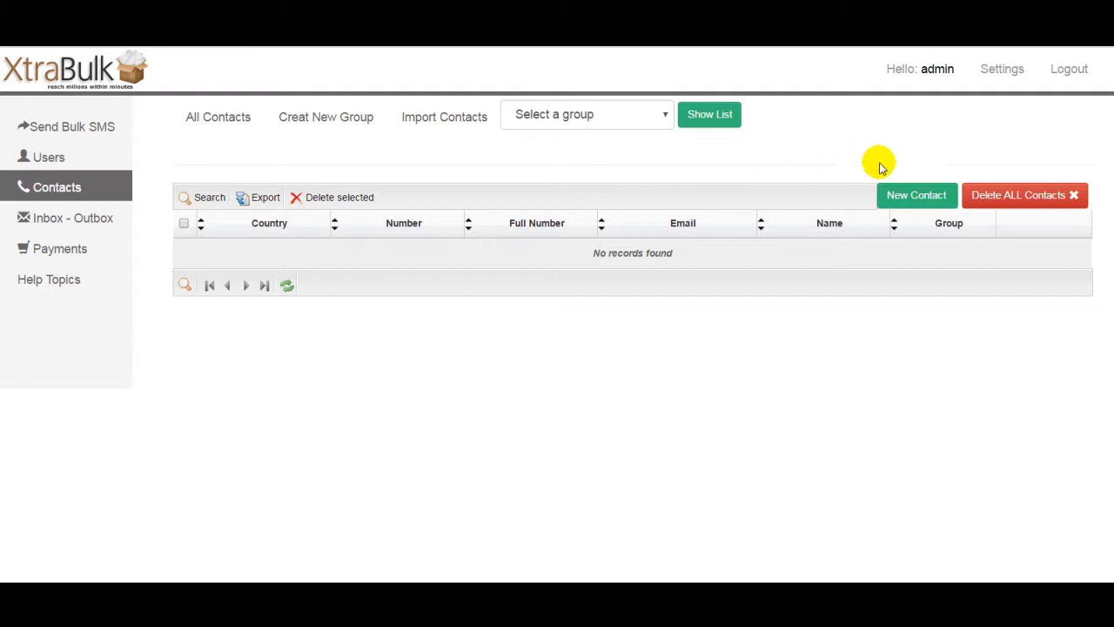
Step: Open the new contact form, then the Import Contacts page, and read its required file format example
{"action": "left_click", "coordinate": [912, 197]}
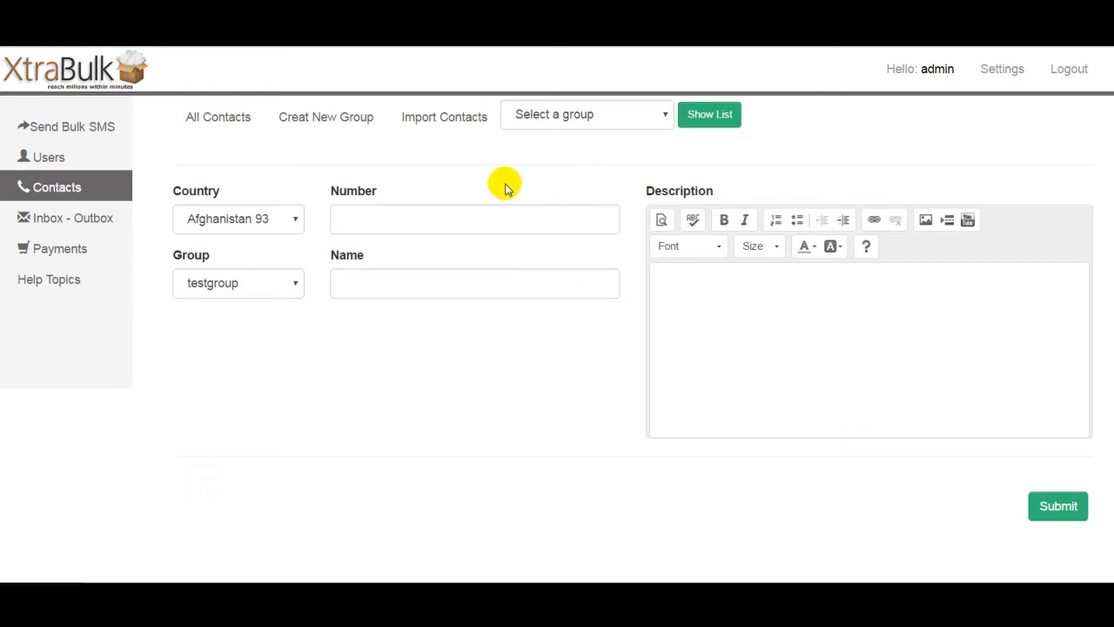
{"action": "left_click", "coordinate": [452, 119]}
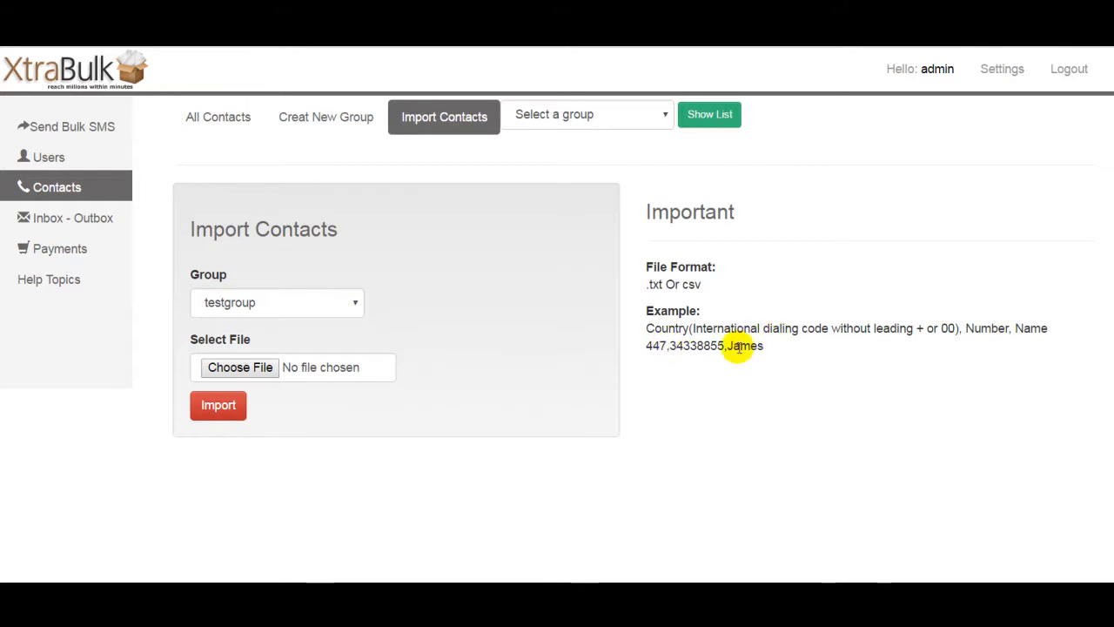
{"action": "left_click_drag", "start_coordinate": [647, 347], "coordinate": [750, 345]}
{"action": "left_click", "coordinate": [671, 346]}
{"action": "left_click", "coordinate": [752, 346]}
{"action": "left_click", "coordinate": [750, 346]}
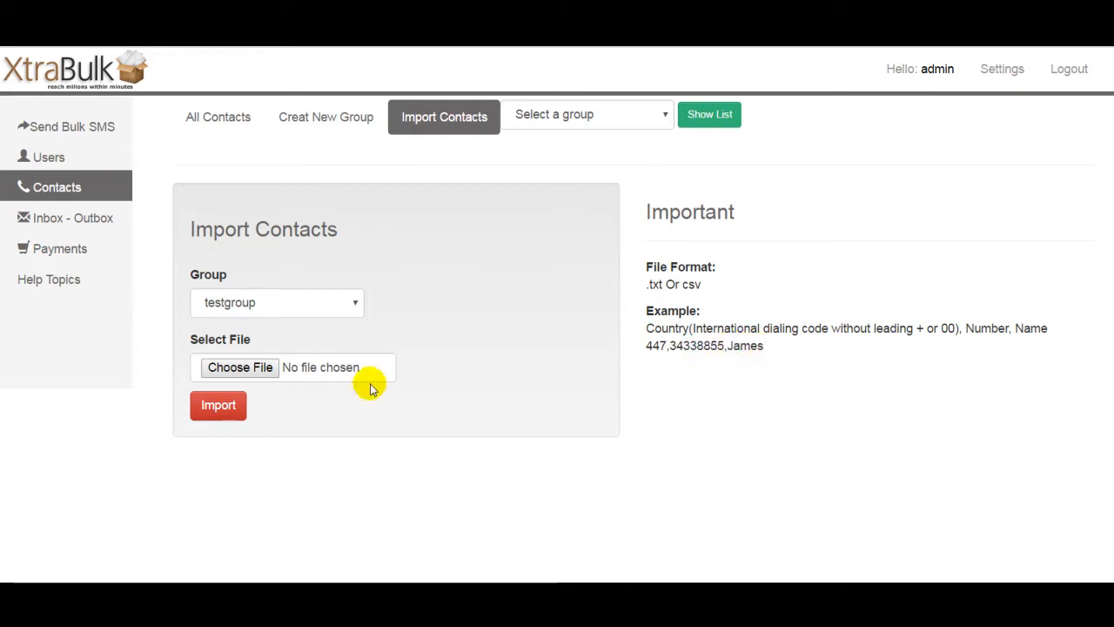
Step: Import the demo CSV contacts file into Demo Group
{"action": "left_click", "coordinate": [315, 303]}
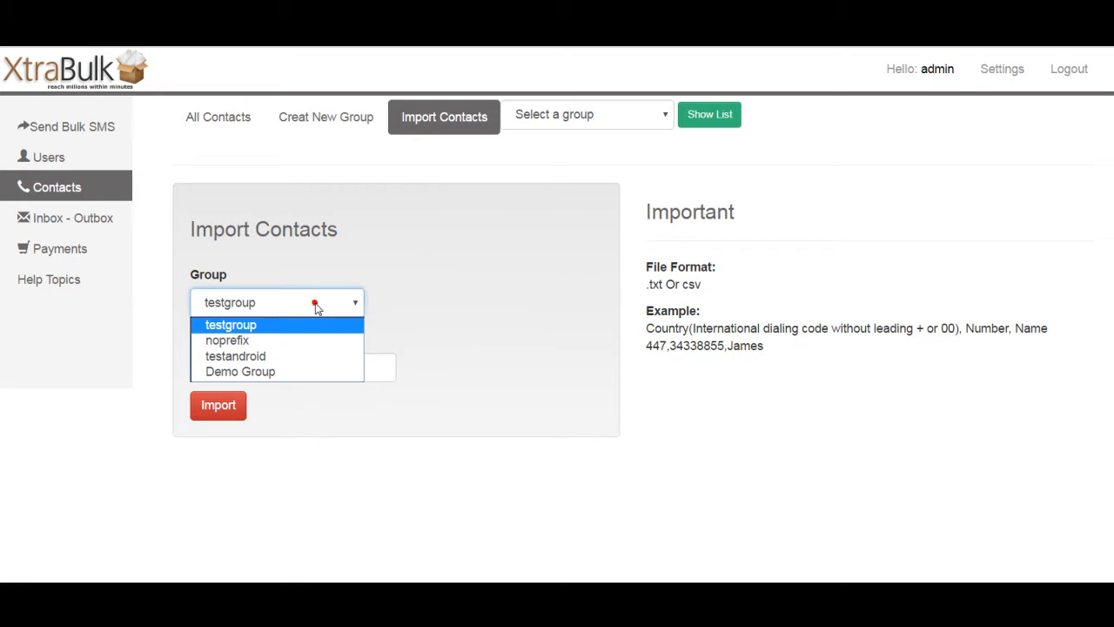
{"action": "left_click", "coordinate": [314, 372]}
{"action": "left_click", "coordinate": [250, 367]}
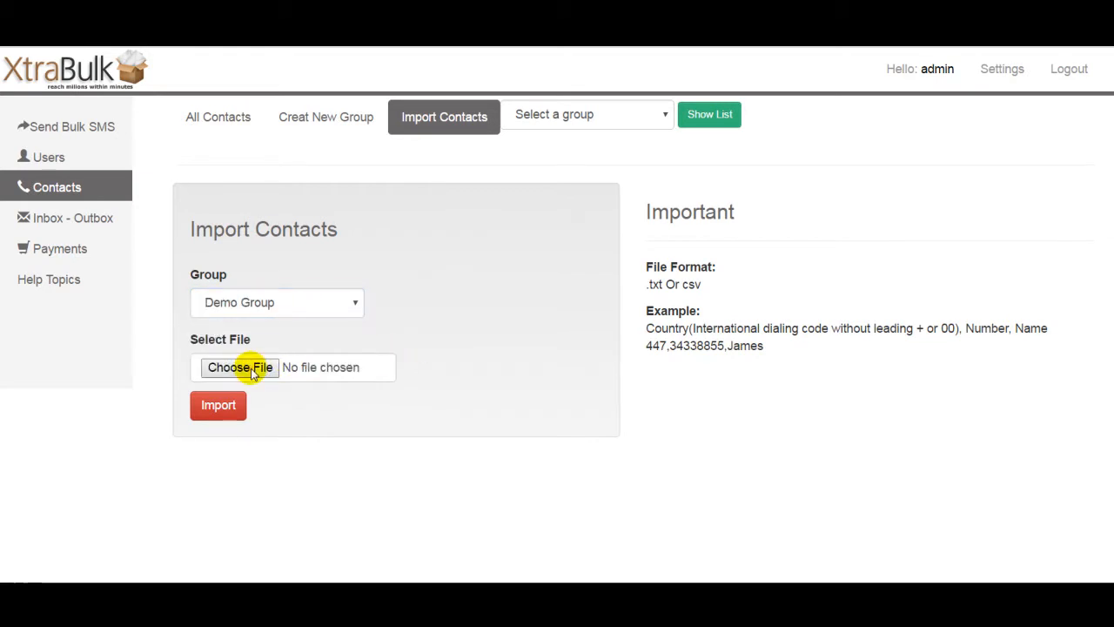
{"action": "double_click", "coordinate": [249, 111]}
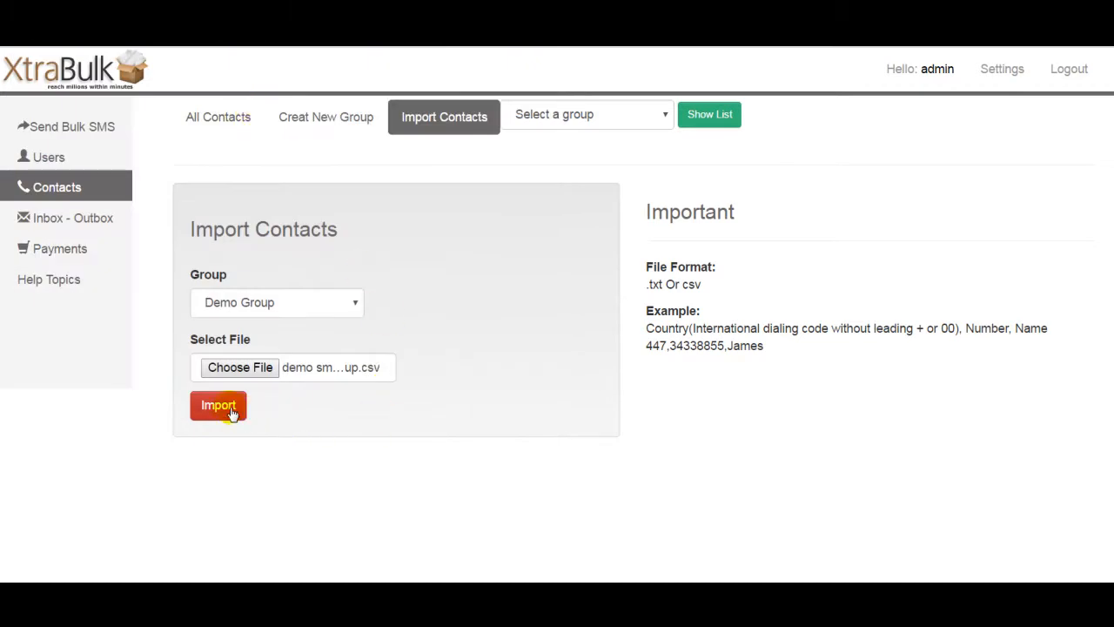
{"action": "left_click", "coordinate": [231, 414]}
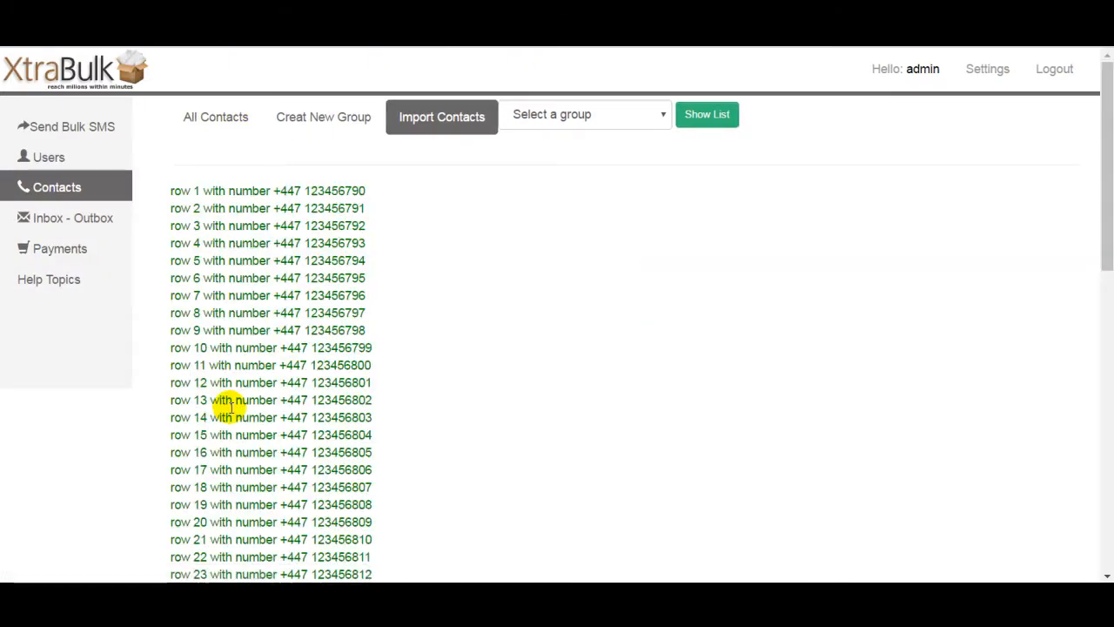
Step: Review the imported rows, then list all contacts and the Demo Group contacts
{"action": "mouse_move", "coordinate": [1108, 178]}
{"action": "left_mouse_down"}
{"action": "mouse_move", "coordinate": [1102, 450]}
{"action": "mouse_move", "coordinate": [1106, 178]}
{"action": "left_mouse_up"}
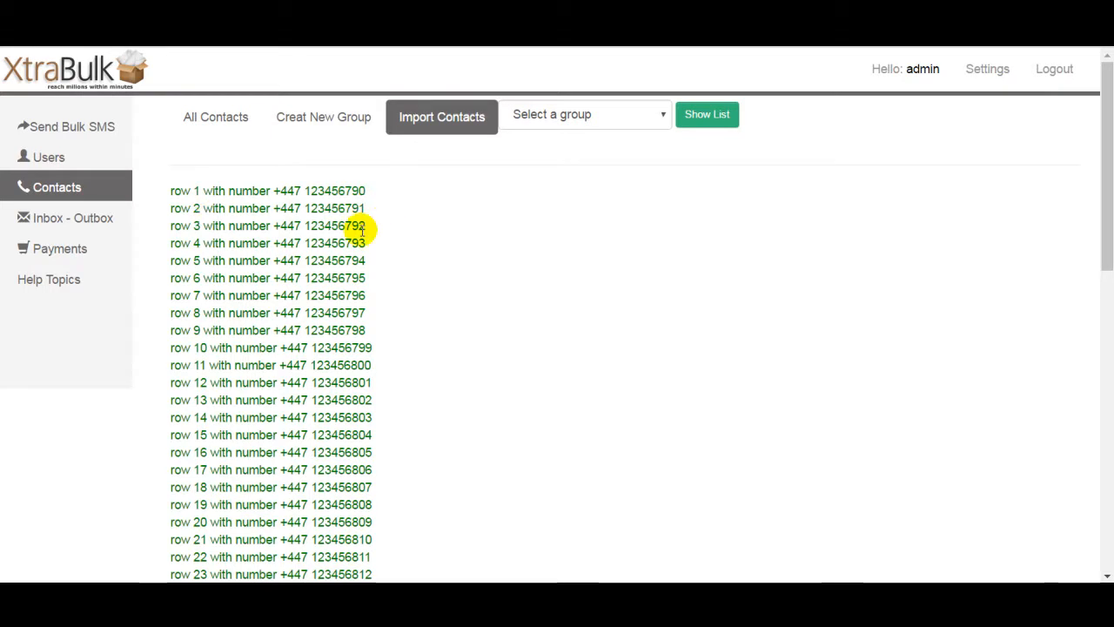
{"action": "left_click", "coordinate": [470, 309]}
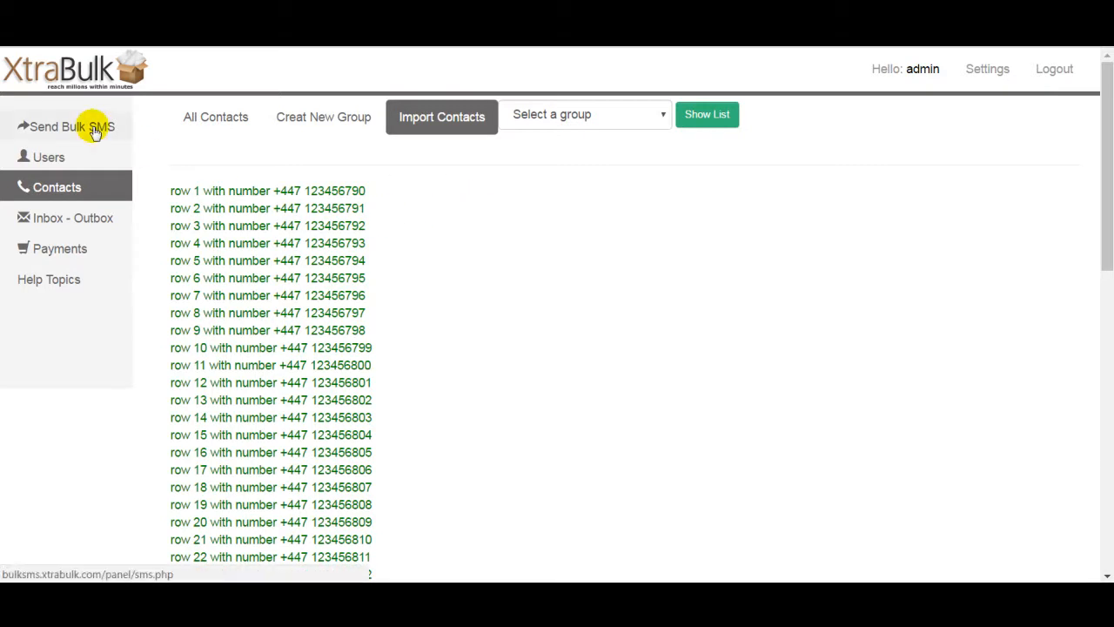
{"action": "left_click", "coordinate": [239, 116]}
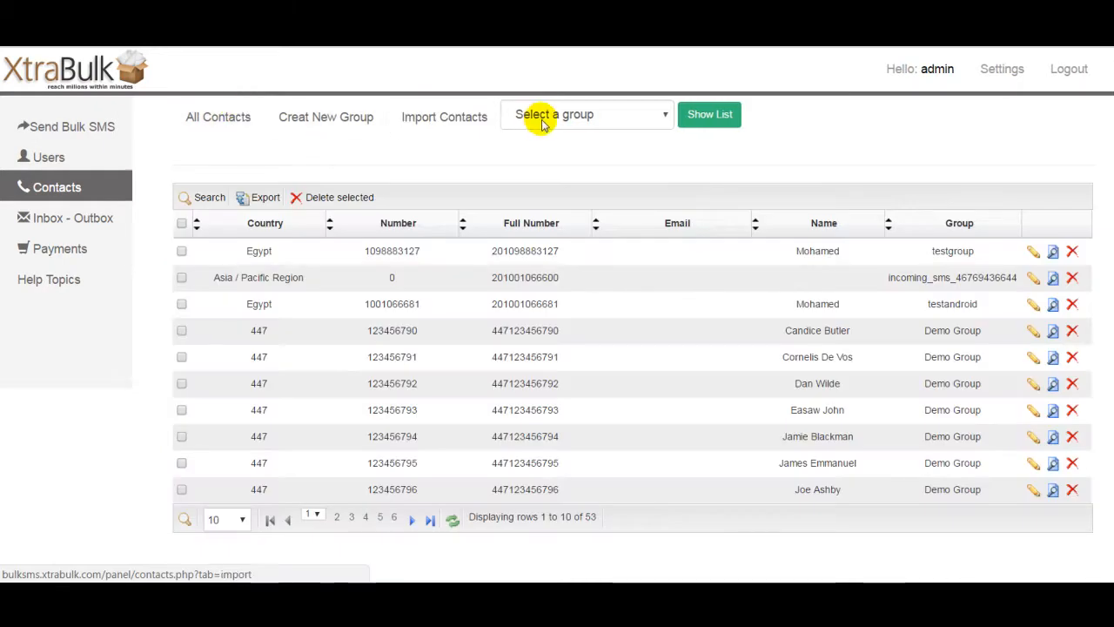
{"action": "left_click", "coordinate": [576, 114]}
{"action": "left_click", "coordinate": [712, 122]}
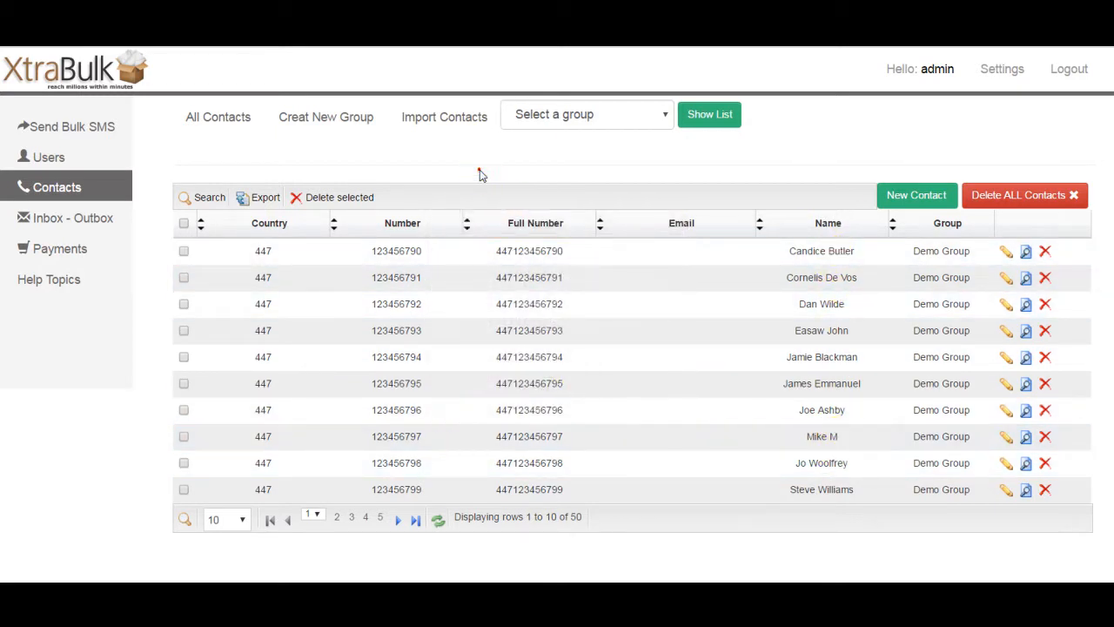
Step: Start a bulk SMS in English from sender xtrabulk addressed to Demo Group
{"action": "left_click", "coordinate": [92, 133]}
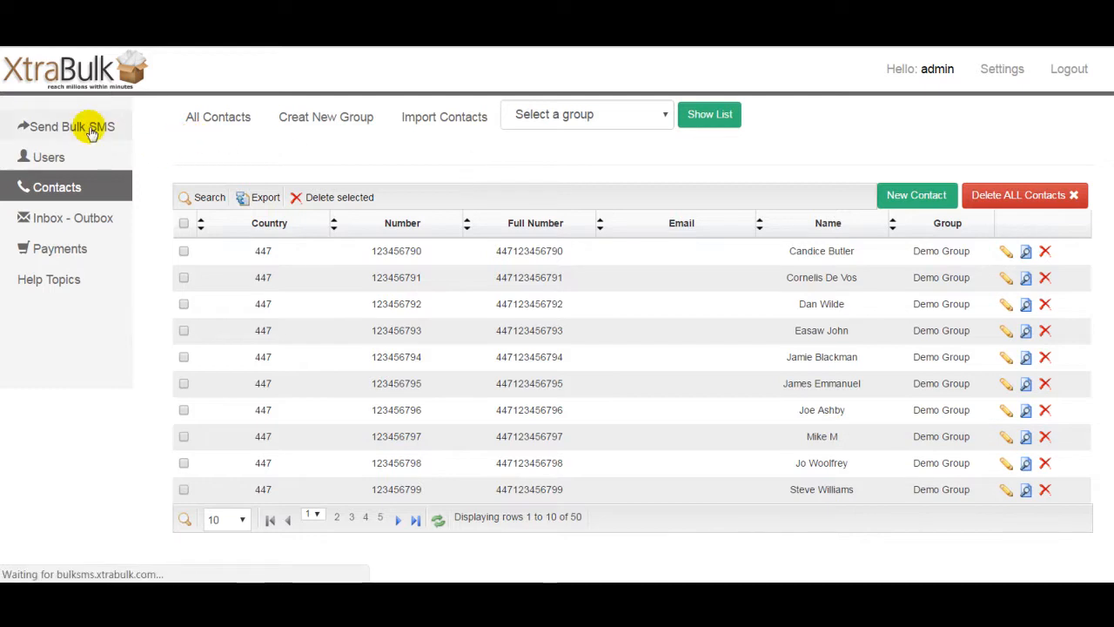
{"action": "left_click", "coordinate": [278, 250]}
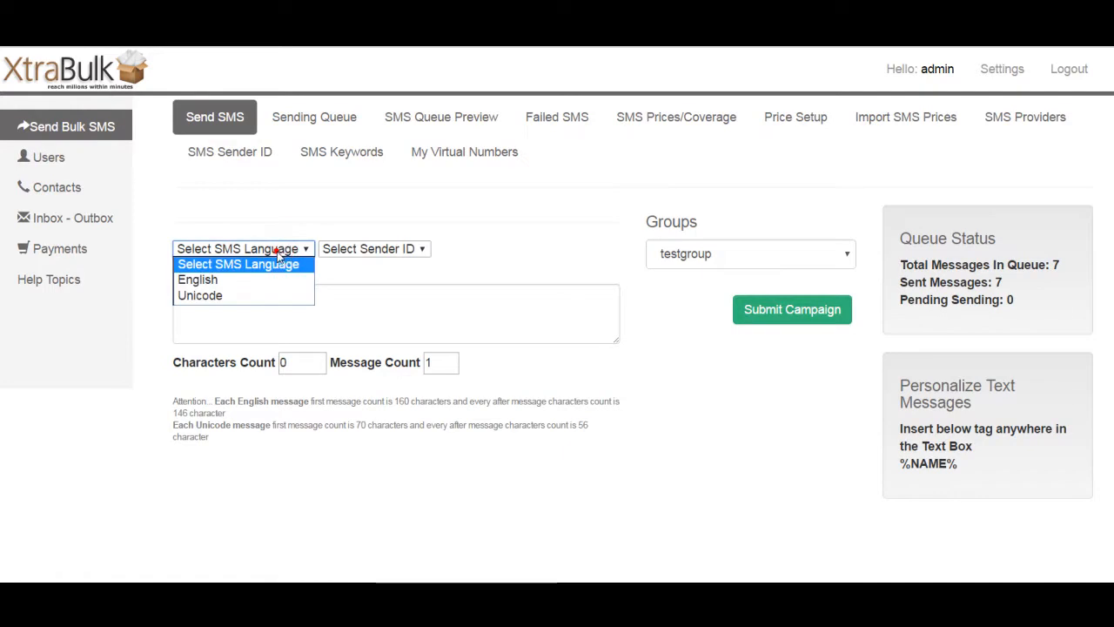
{"action": "left_click", "coordinate": [277, 280]}
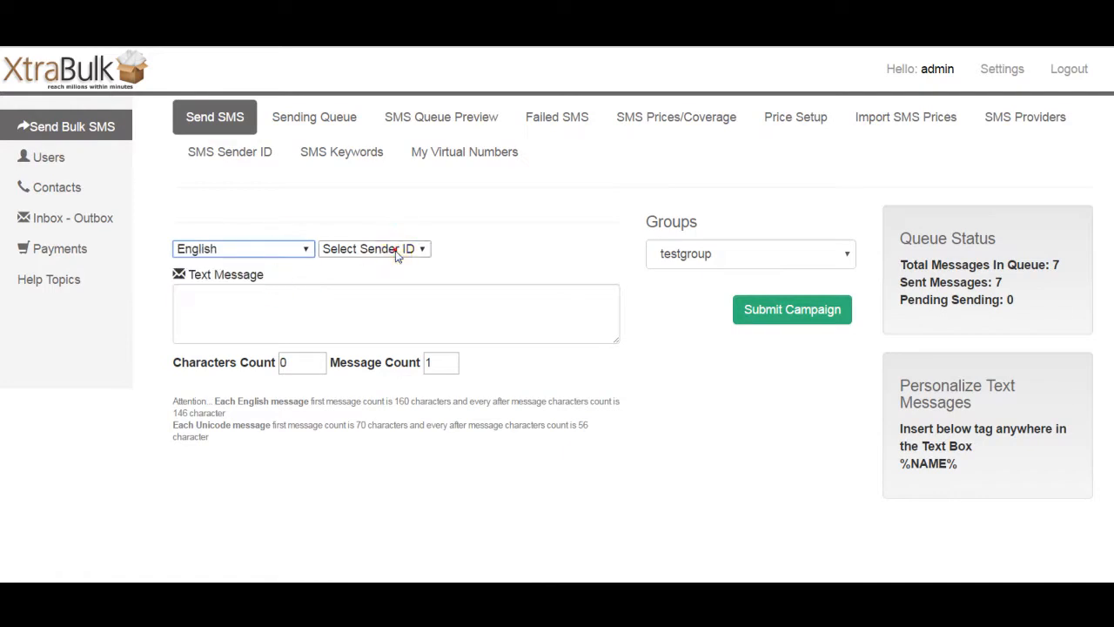
{"action": "left_click", "coordinate": [395, 251]}
{"action": "left_click", "coordinate": [405, 281]}
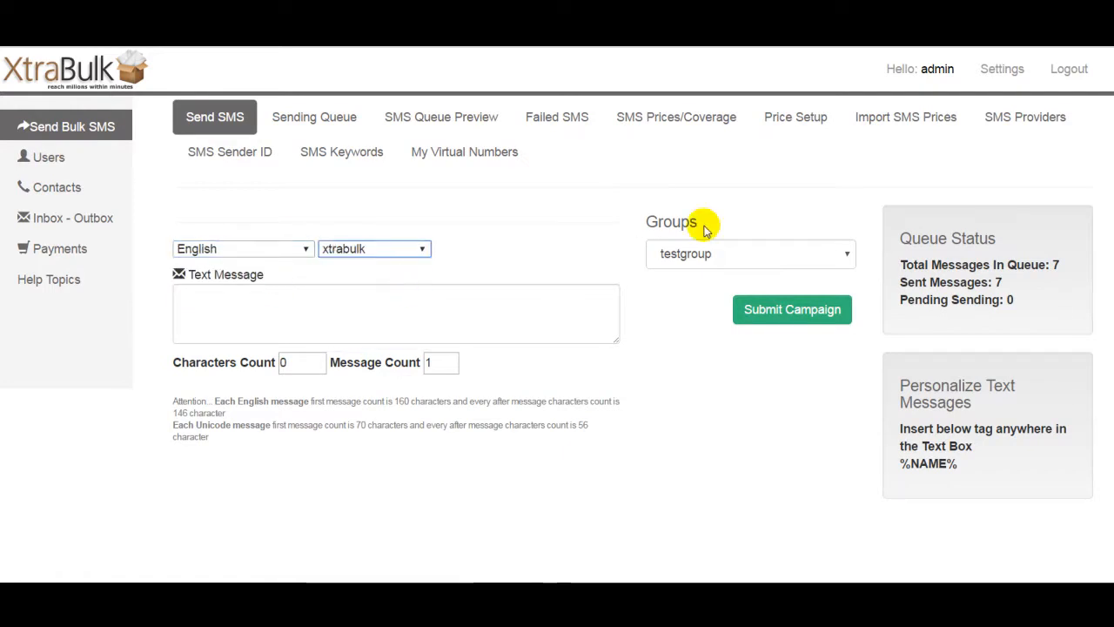
{"action": "left_click", "coordinate": [734, 253]}
{"action": "left_click", "coordinate": [688, 326]}
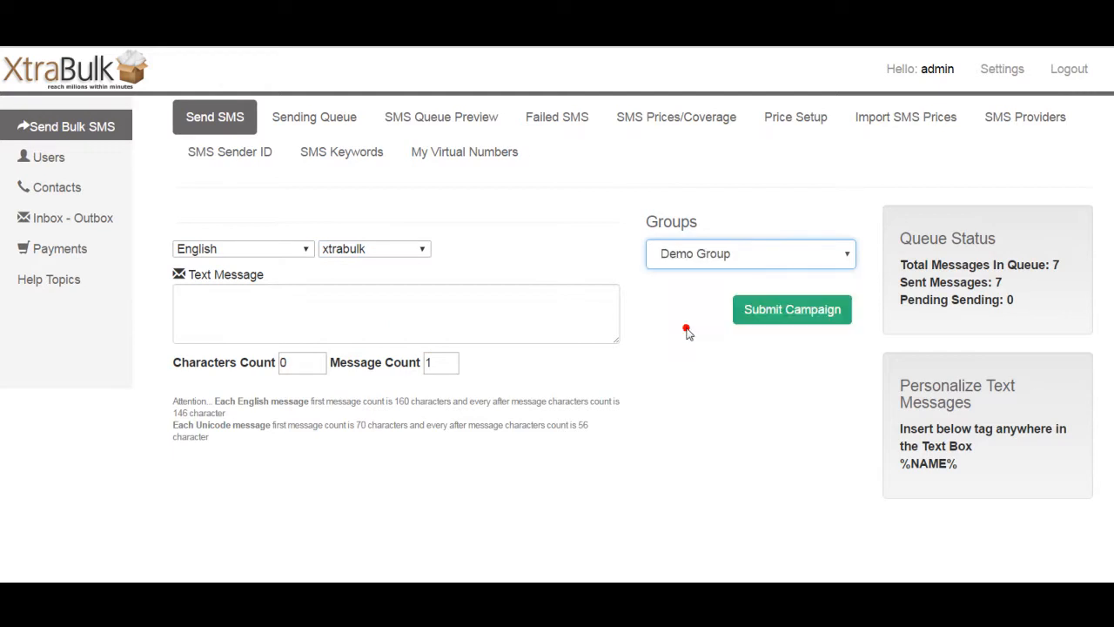
Step: Toggle the message language to Unicode and back to English
{"action": "left_click", "coordinate": [279, 251]}
{"action": "left_click", "coordinate": [278, 254]}
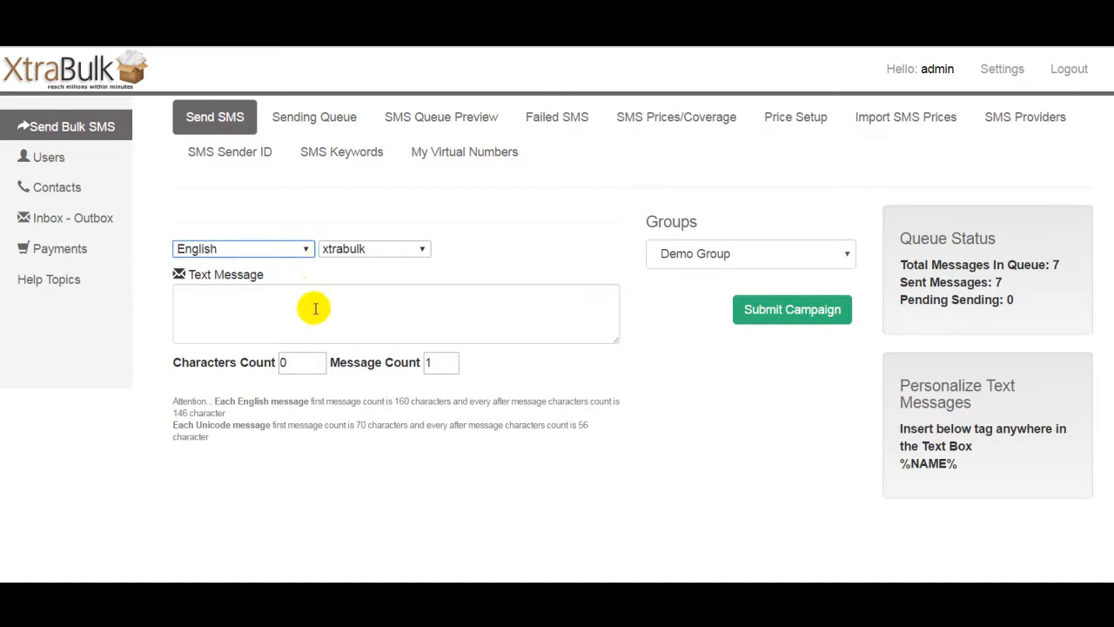
{"action": "left_click", "coordinate": [482, 283]}
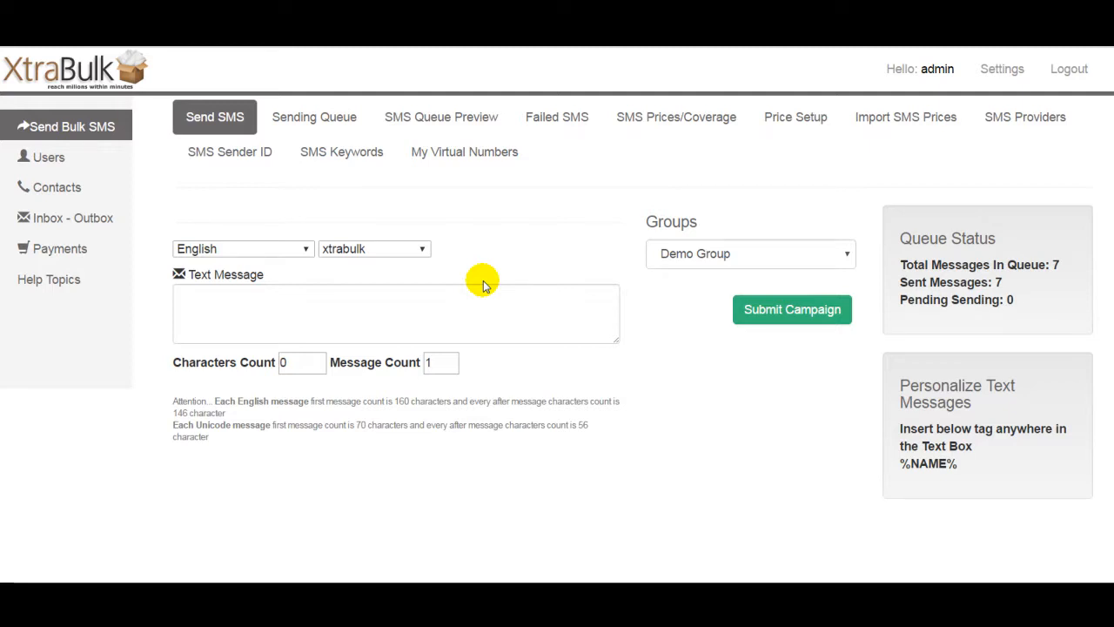
{"action": "left_click", "coordinate": [255, 249]}
{"action": "left_click", "coordinate": [264, 297]}
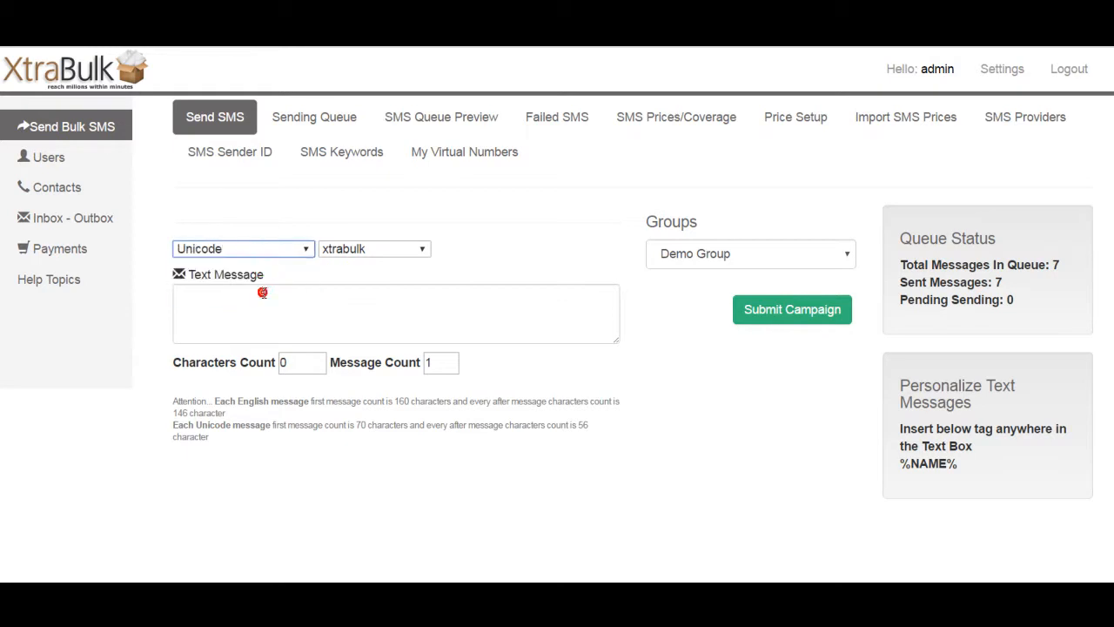
{"action": "left_click", "coordinate": [271, 251]}
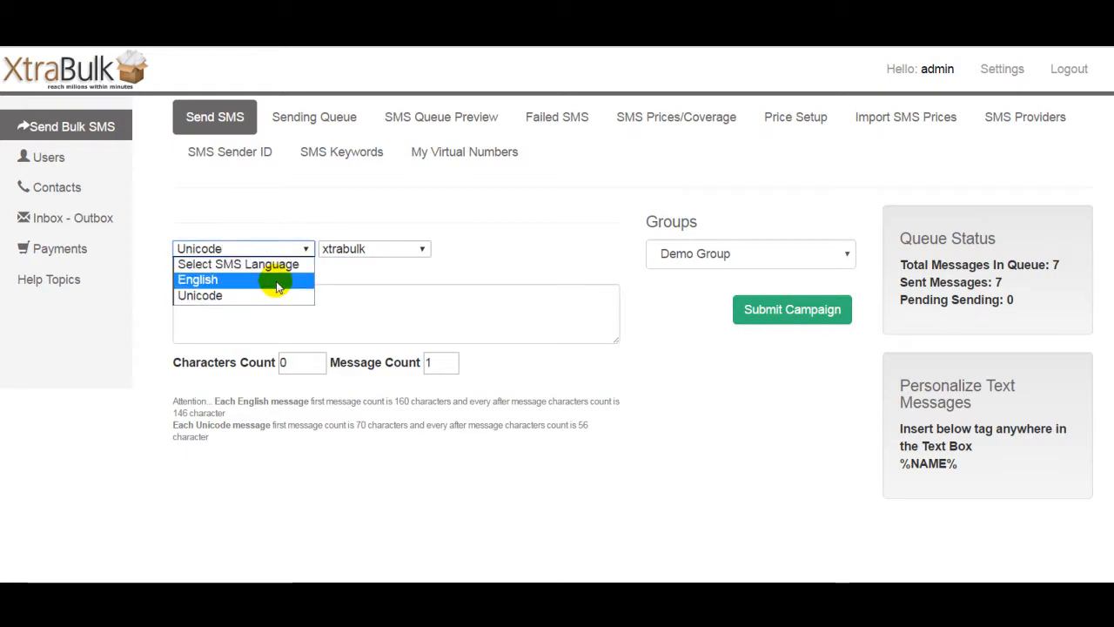
{"action": "left_click", "coordinate": [278, 280]}
{"action": "left_click", "coordinate": [288, 305]}
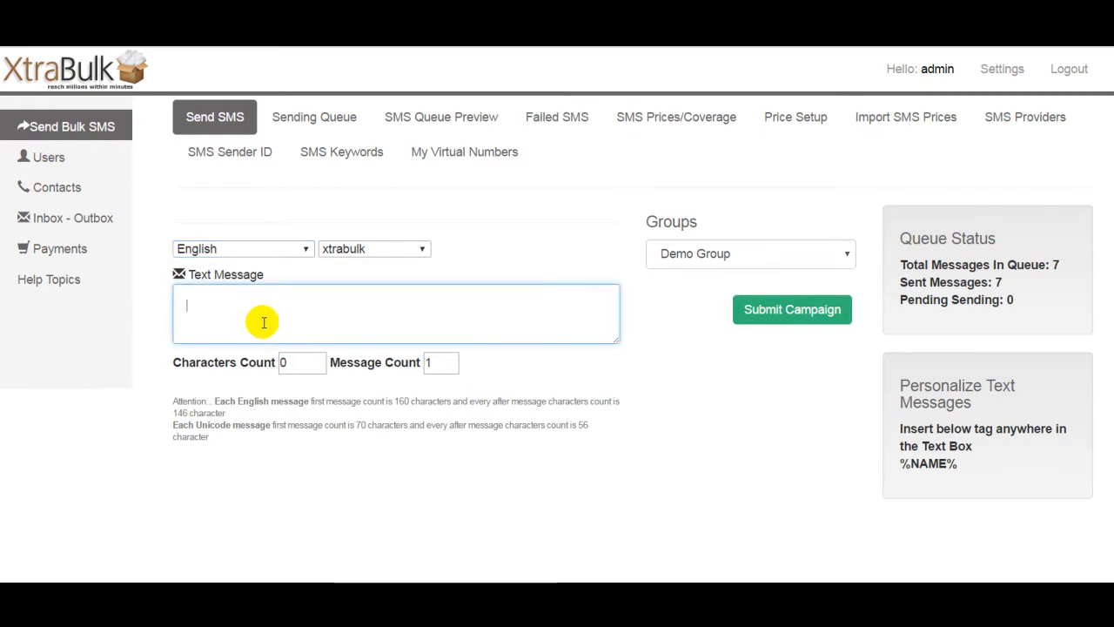
{"action": "left_click", "coordinate": [263, 324]}
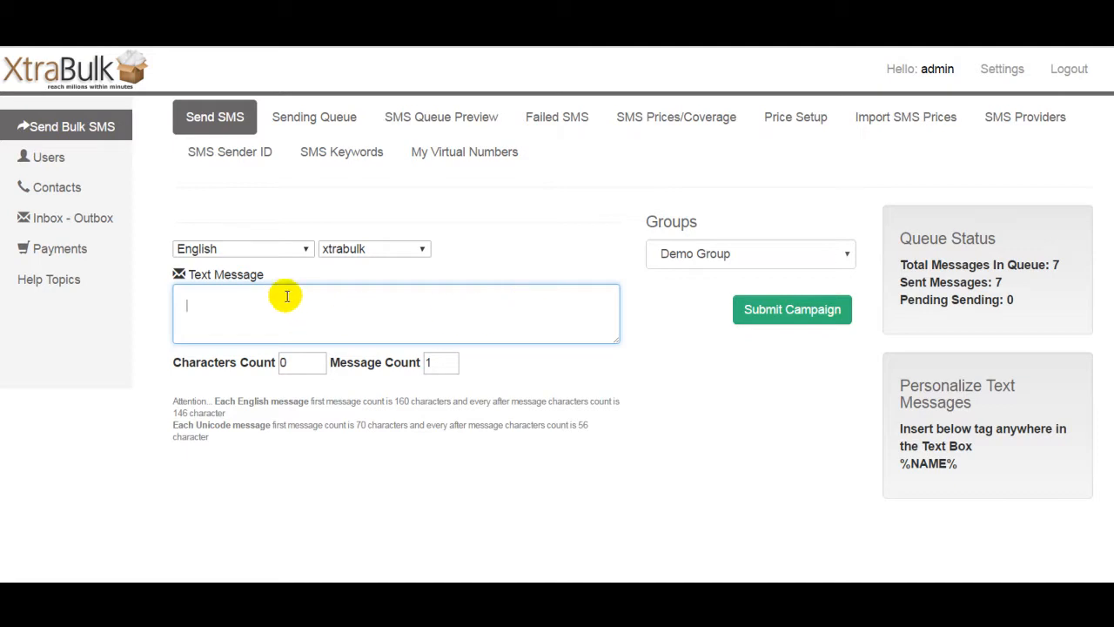
{"action": "left_click", "coordinate": [275, 251]}
{"action": "left_click", "coordinate": [270, 296]}
{"action": "left_click", "coordinate": [336, 305]}
{"action": "left_click", "coordinate": [300, 250]}
{"action": "left_click", "coordinate": [296, 280]}
{"action": "left_click", "coordinate": [336, 319]}
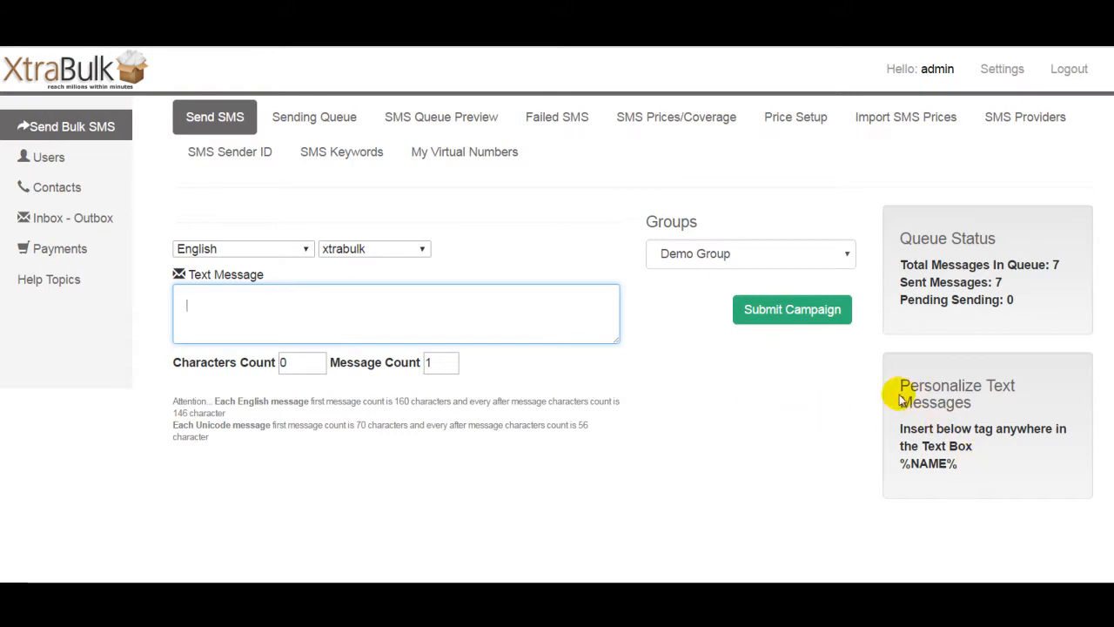
Step: Write the message 'Dear %NAME% thank you for visiting us' using the name tag and submit the campaign
{"action": "triple_click", "coordinate": [961, 466]}
{"action": "key", "text": "ctrl+c"}
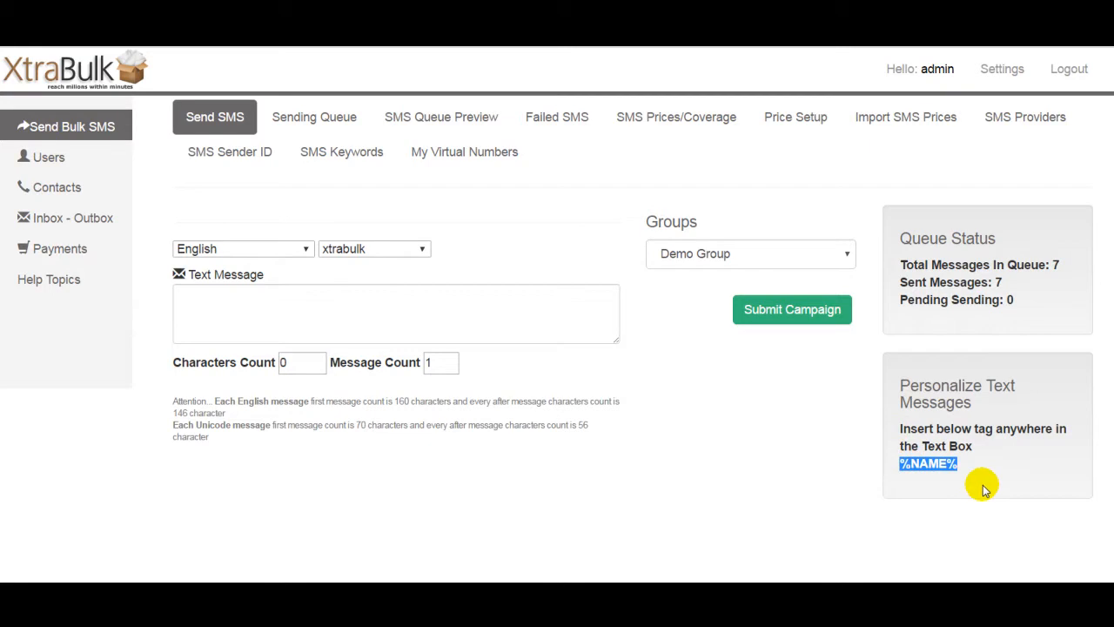
{"action": "left_click", "coordinate": [316, 324]}
{"action": "type", "text": "Dear"}
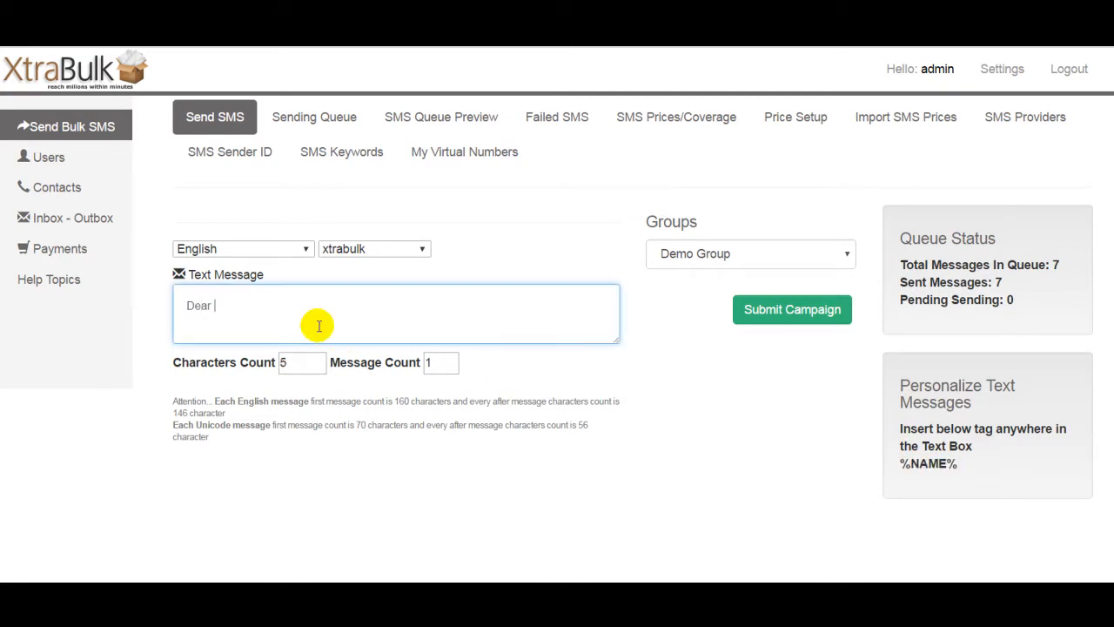
{"action": "key", "text": "ctrl+v"}
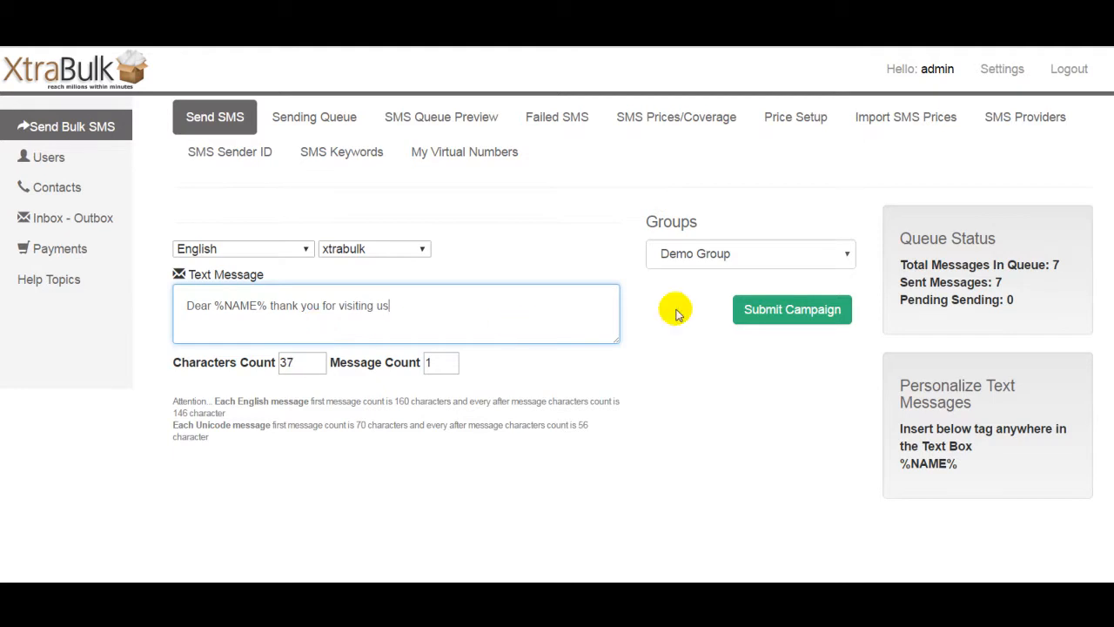
{"action": "left_click", "coordinate": [803, 311]}
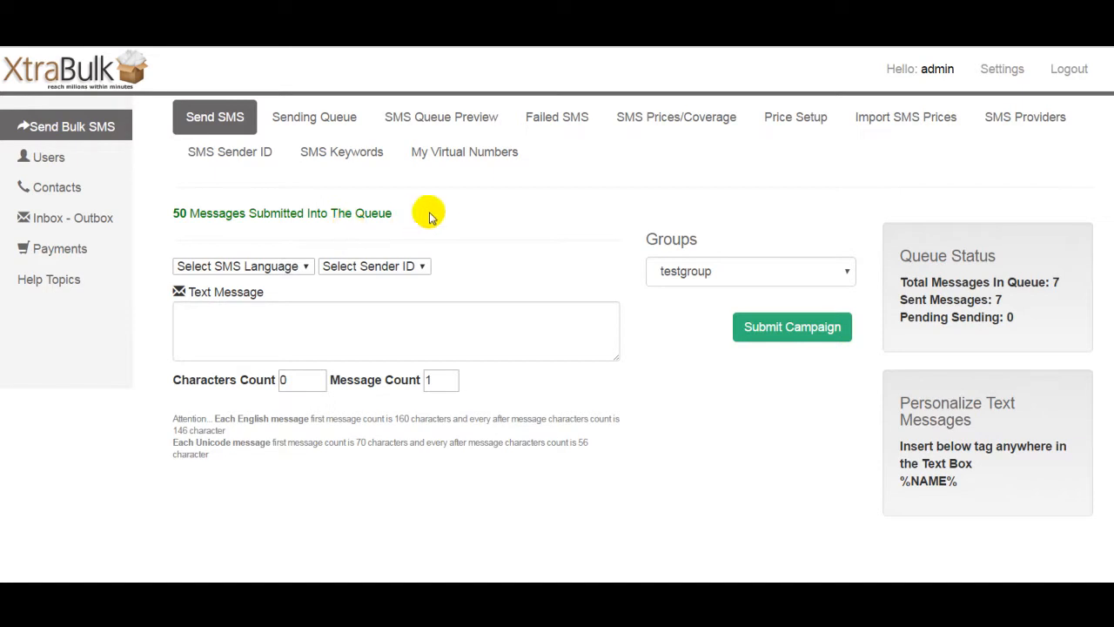
Step: Preview the queued personalised messages, then open the Sending Queue controls
{"action": "left_click", "coordinate": [452, 120]}
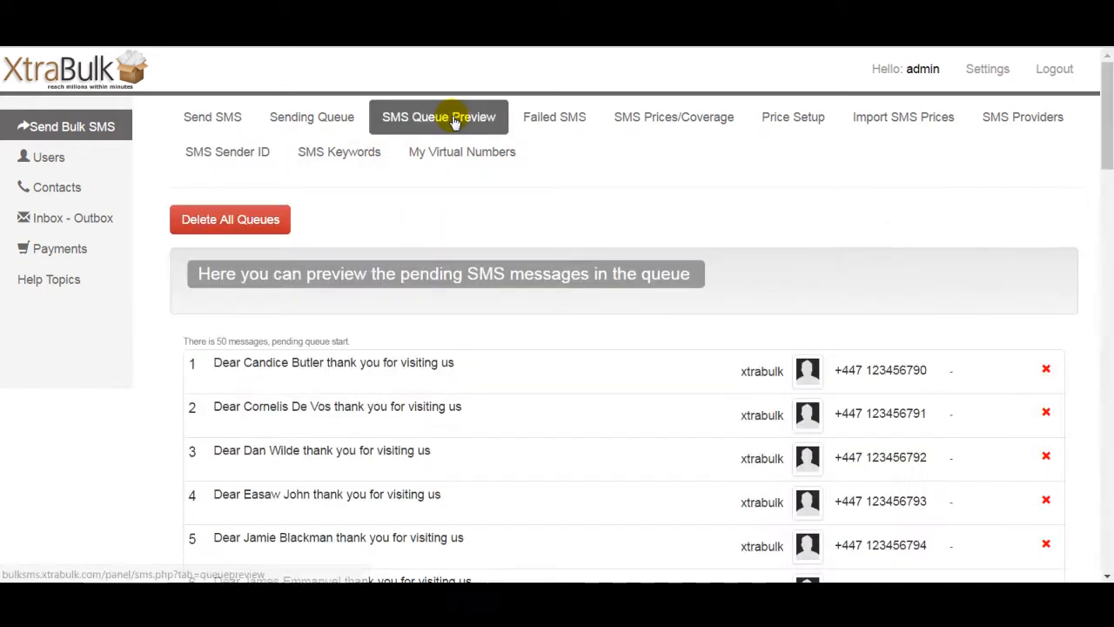
{"action": "mouse_move", "coordinate": [1107, 117]}
{"action": "left_mouse_down"}
{"action": "mouse_move", "coordinate": [1103, 517]}
{"action": "mouse_move", "coordinate": [1111, 131]}
{"action": "mouse_move", "coordinate": [1111, 152]}
{"action": "mouse_move", "coordinate": [1105, 142]}
{"action": "left_mouse_up"}
{"action": "left_click", "coordinate": [437, 309]}
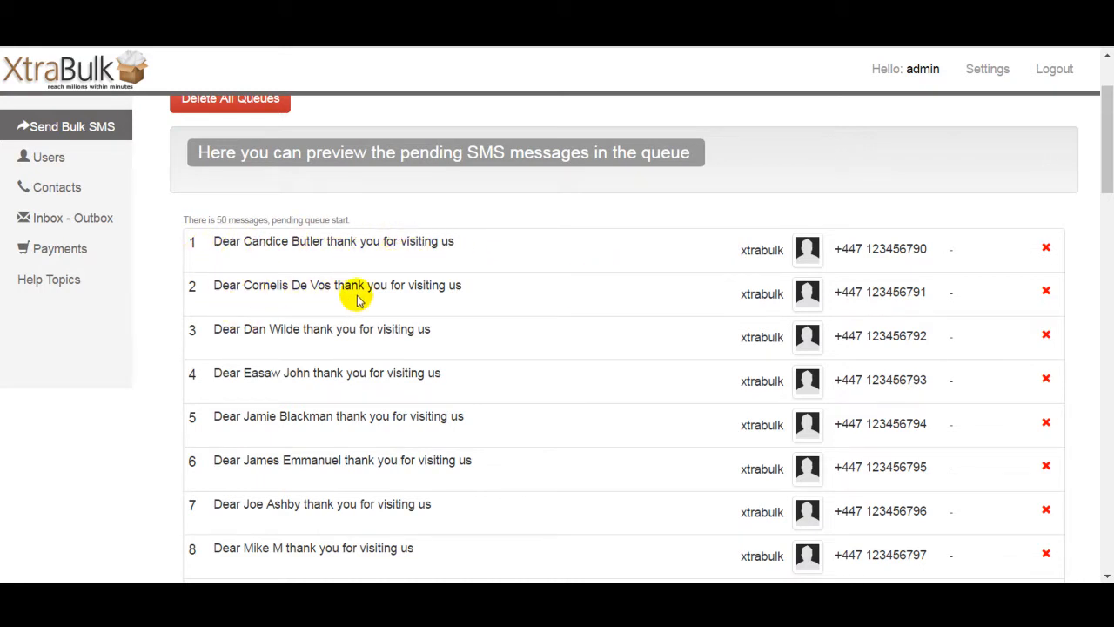
{"action": "mouse_move", "coordinate": [1110, 123]}
{"action": "left_mouse_down"}
{"action": "mouse_move", "coordinate": [1110, 379]}
{"action": "mouse_move", "coordinate": [1109, 113]}
{"action": "left_mouse_up"}
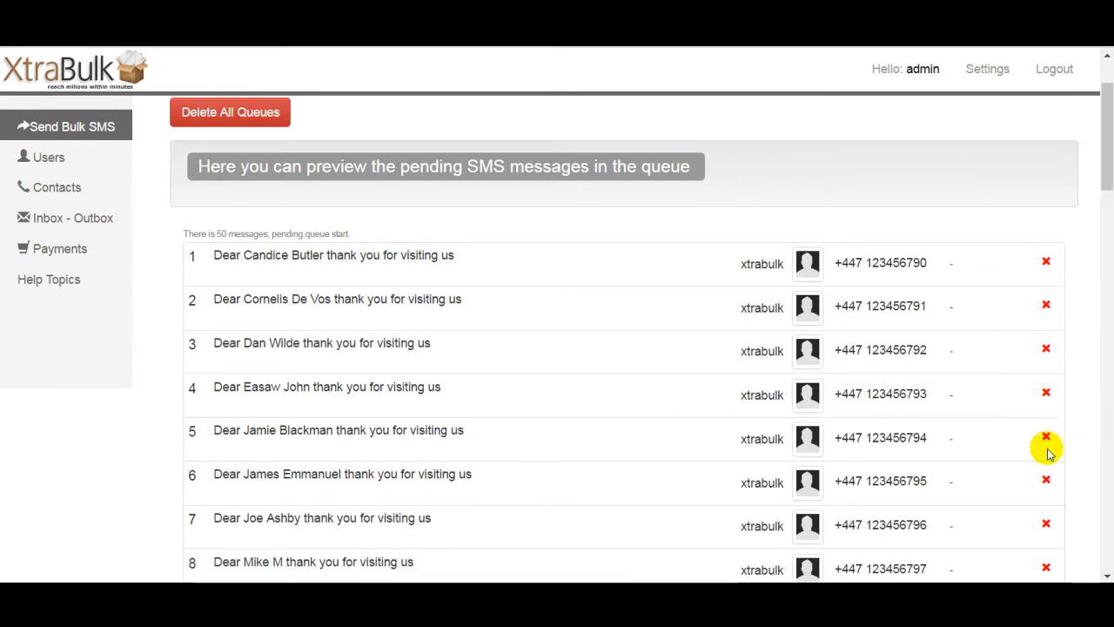
{"action": "left_click_drag", "start_coordinate": [1109, 124], "coordinate": [1109, 102]}
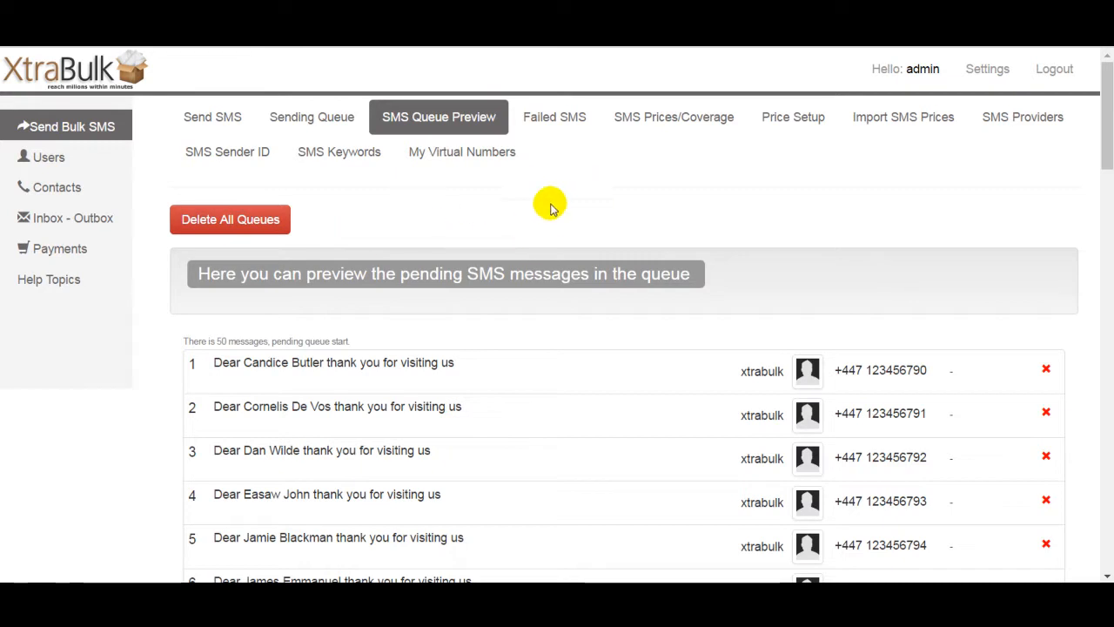
{"action": "left_click", "coordinate": [321, 120]}
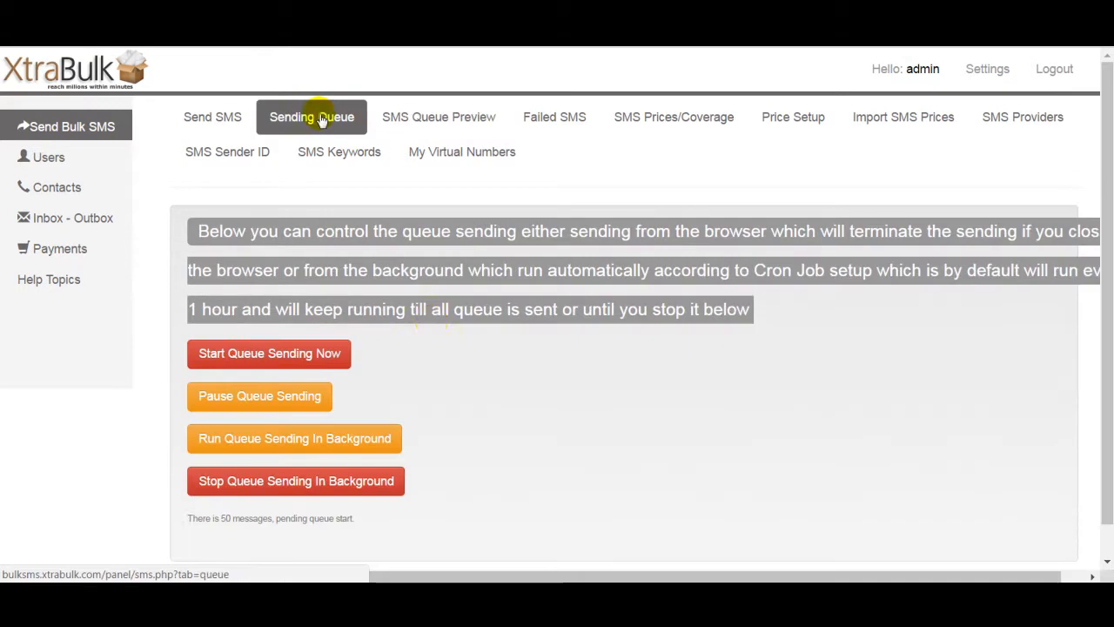
Step: Start sending the queued messages from the browser
{"action": "left_click", "coordinate": [294, 357]}
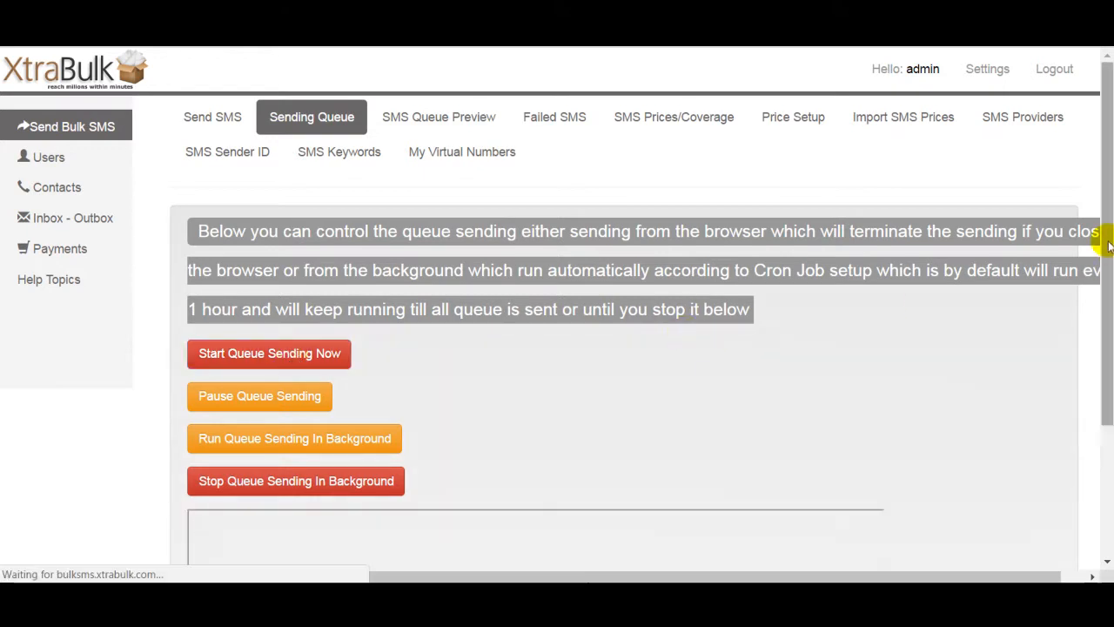
{"action": "left_click_drag", "start_coordinate": [1104, 244], "coordinate": [1106, 349]}
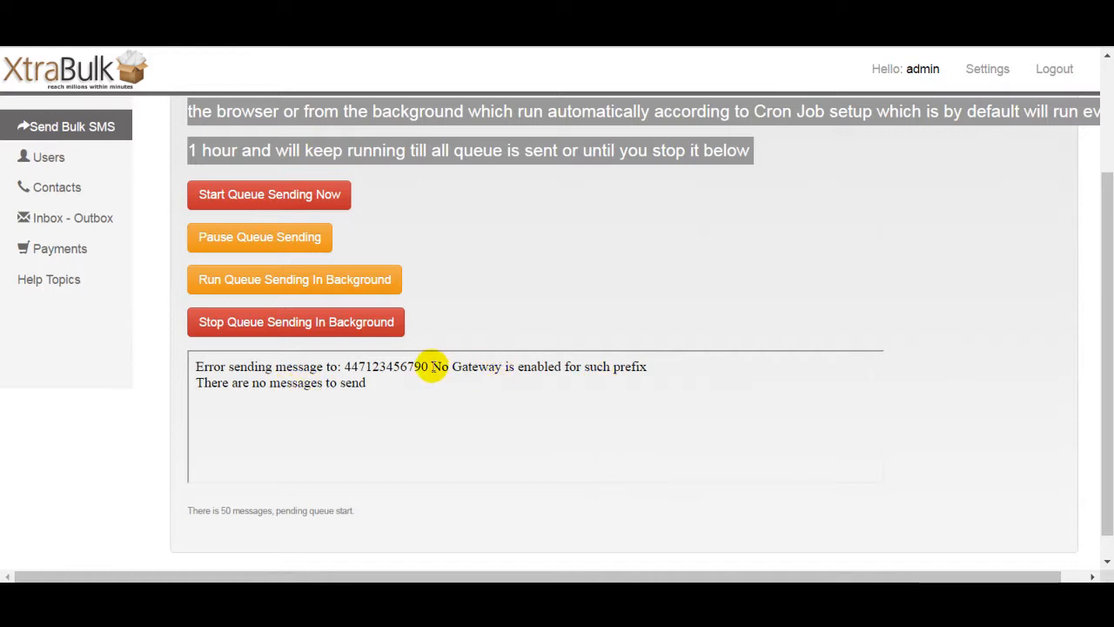
Step: Examine the error message in the queue sending log
{"action": "left_click_drag", "start_coordinate": [430, 366], "coordinate": [561, 366]}
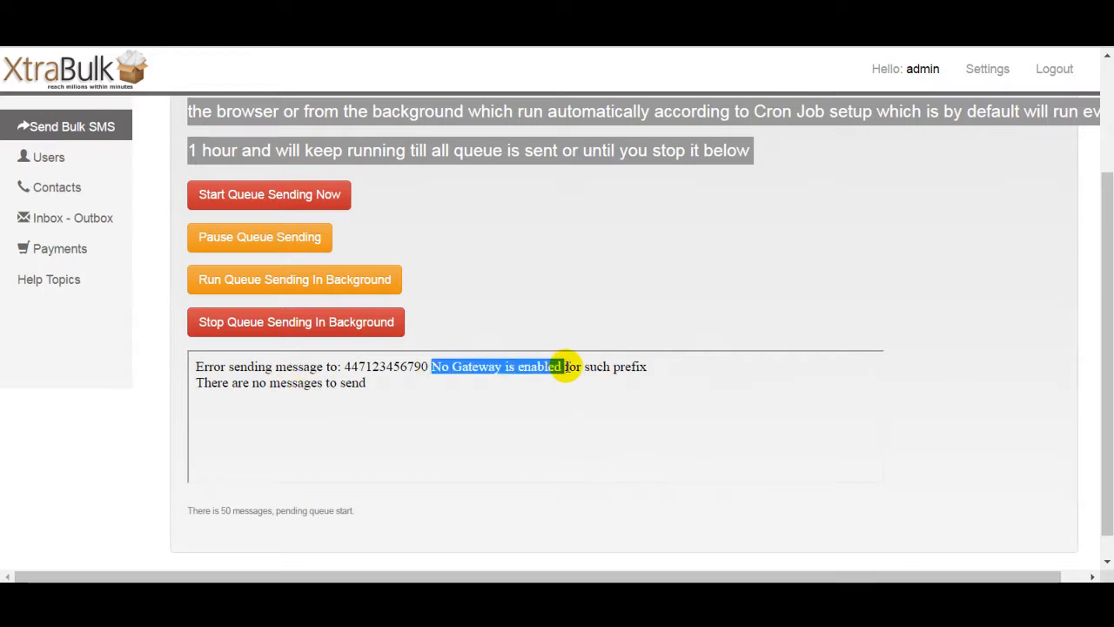
{"action": "left_click", "coordinate": [566, 366]}
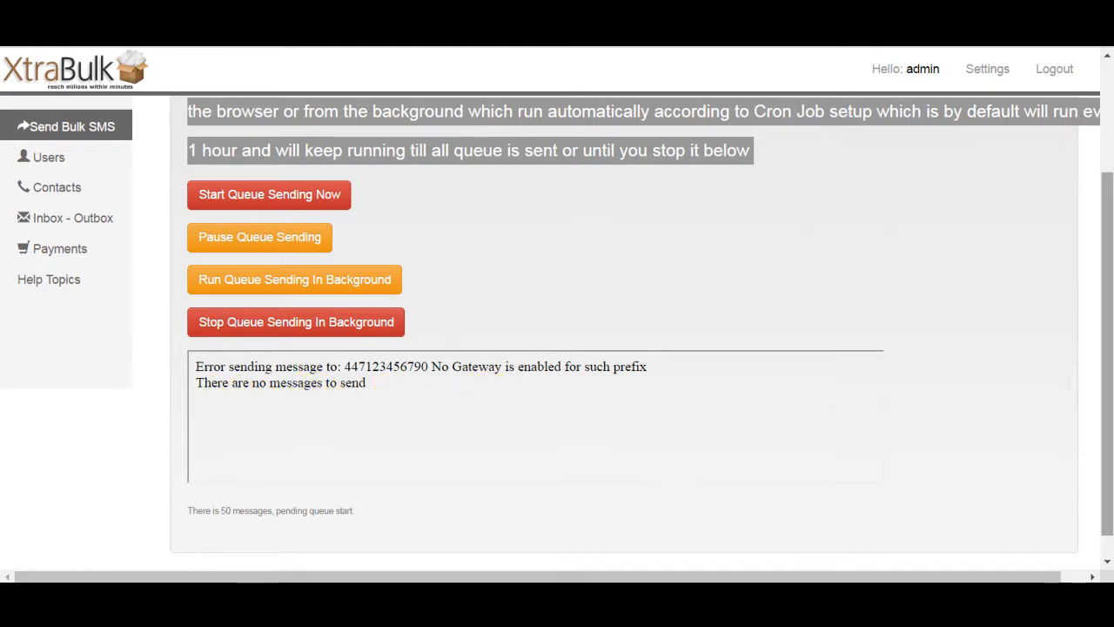
{"action": "left_click_drag", "start_coordinate": [1108, 369], "coordinate": [1108, 330]}
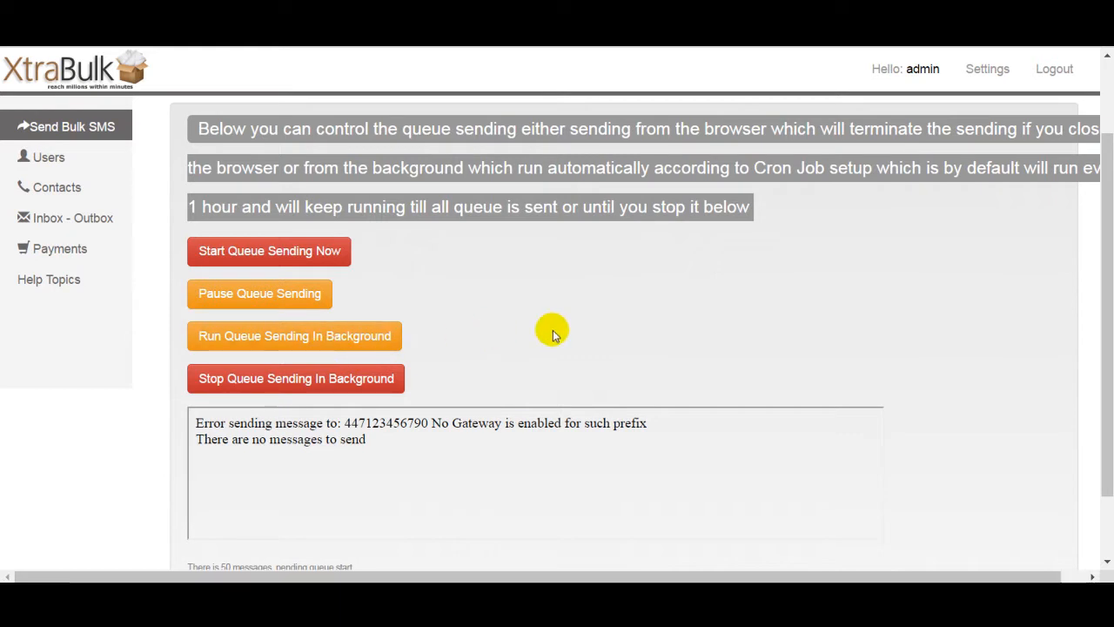
{"action": "mouse_move", "coordinate": [1107, 331]}
{"action": "left_mouse_down"}
{"action": "mouse_move", "coordinate": [1107, 410]}
{"action": "mouse_move", "coordinate": [1107, 318]}
{"action": "left_mouse_up"}
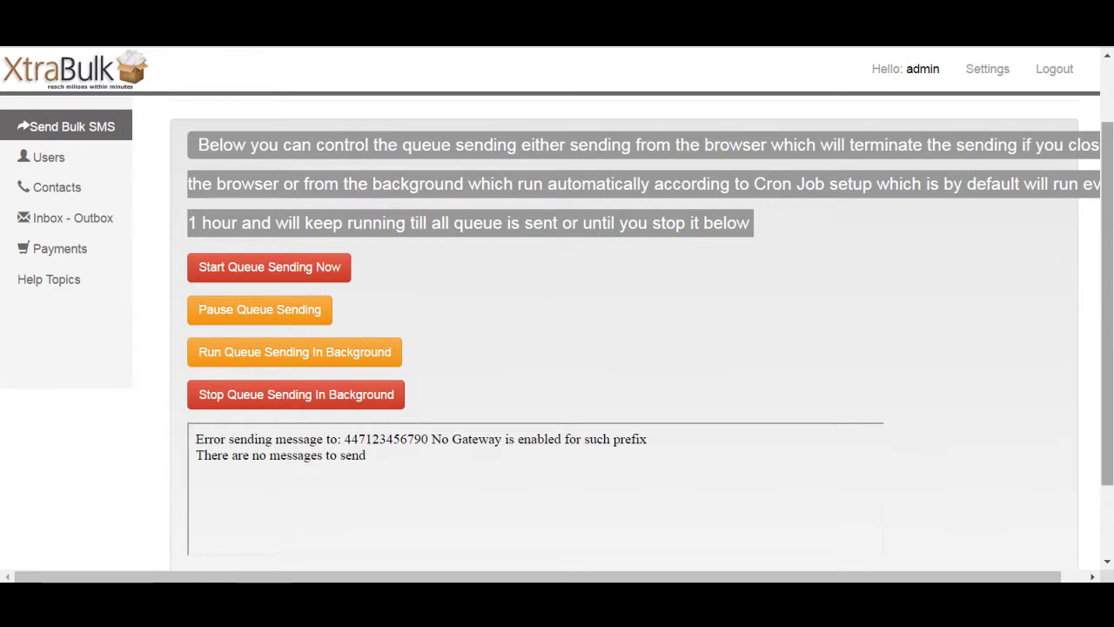
{"action": "left_click_drag", "start_coordinate": [1108, 324], "coordinate": [1107, 263]}
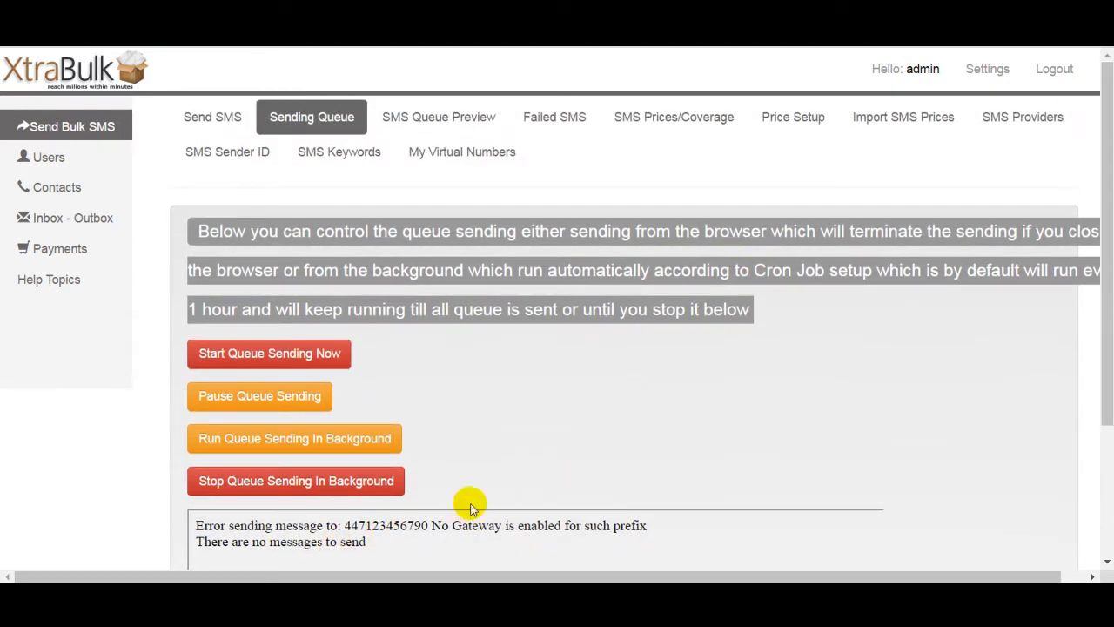
Step: Open the Failed SMS list and review the failed personalised messages
{"action": "left_click", "coordinate": [564, 122]}
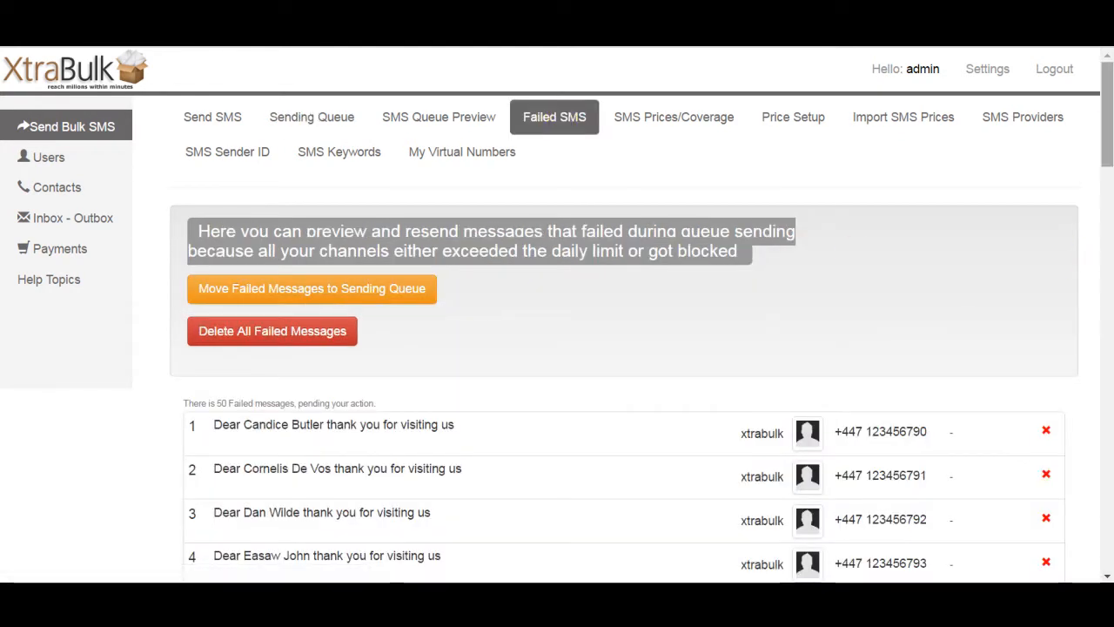
{"action": "left_click_drag", "start_coordinate": [1110, 120], "coordinate": [1107, 94]}
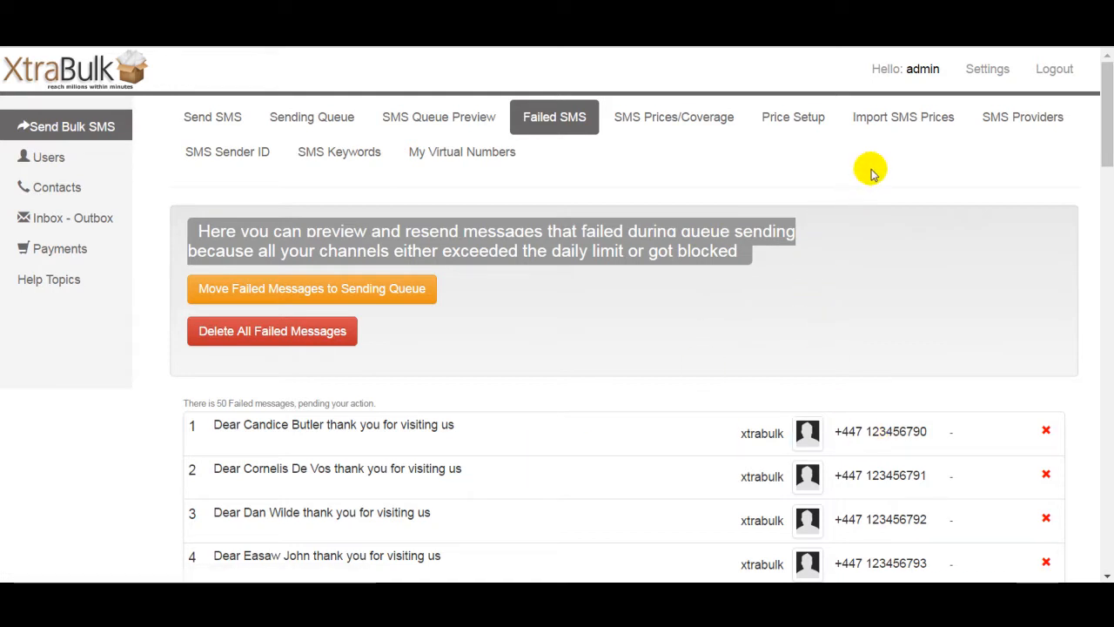
{"action": "scroll", "coordinate": [610, 380], "scroll_direction": "down", "scroll_amount": 1}
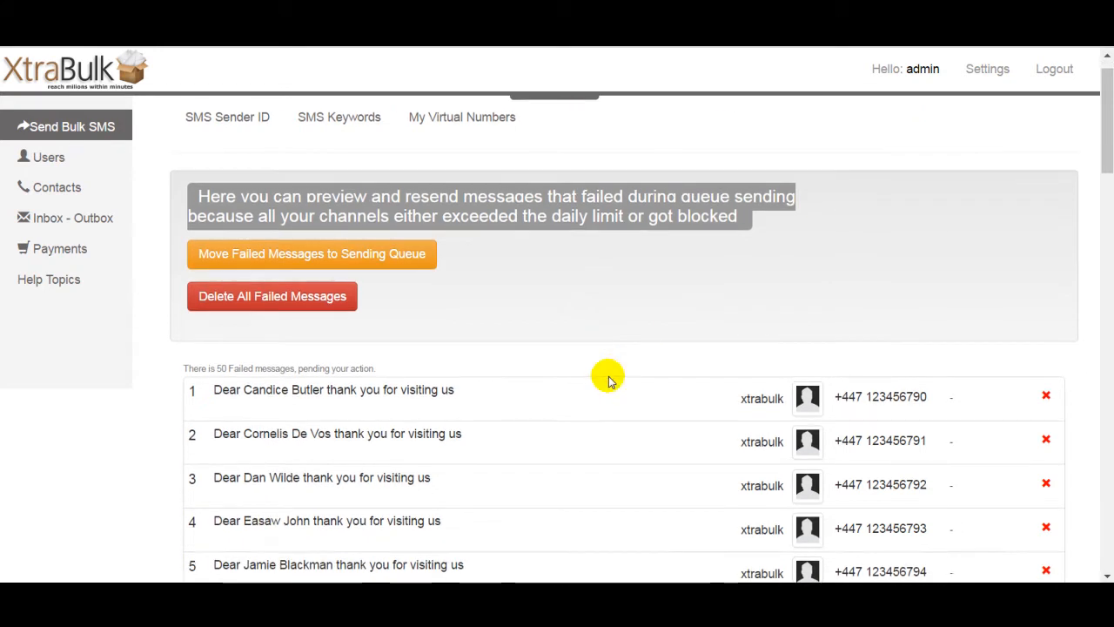
{"action": "scroll", "coordinate": [609, 380], "scroll_direction": "up", "scroll_amount": 1}
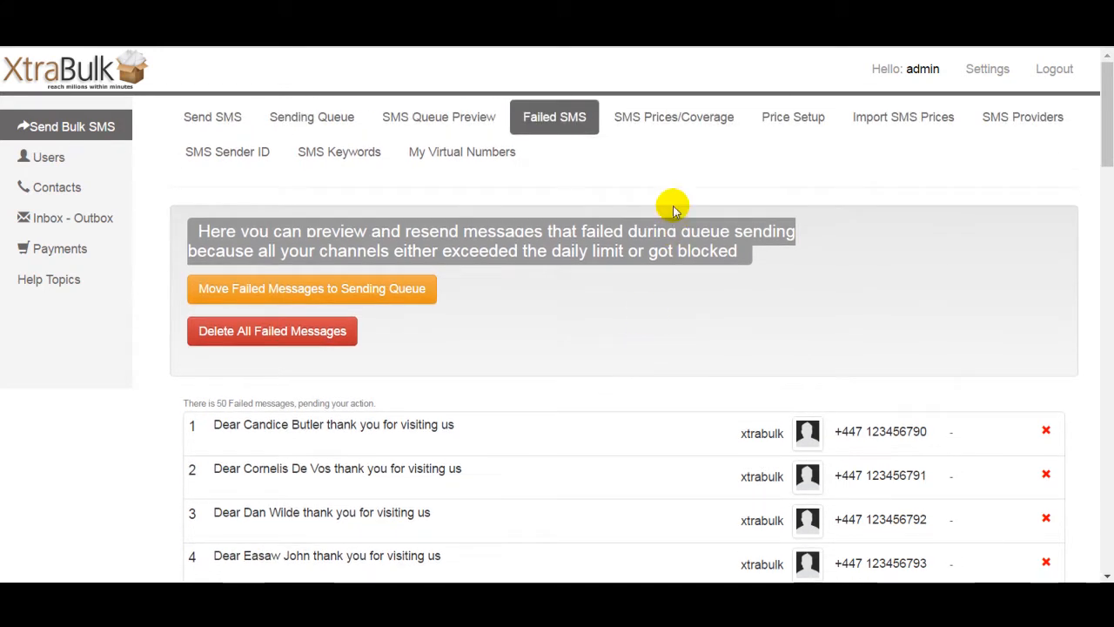
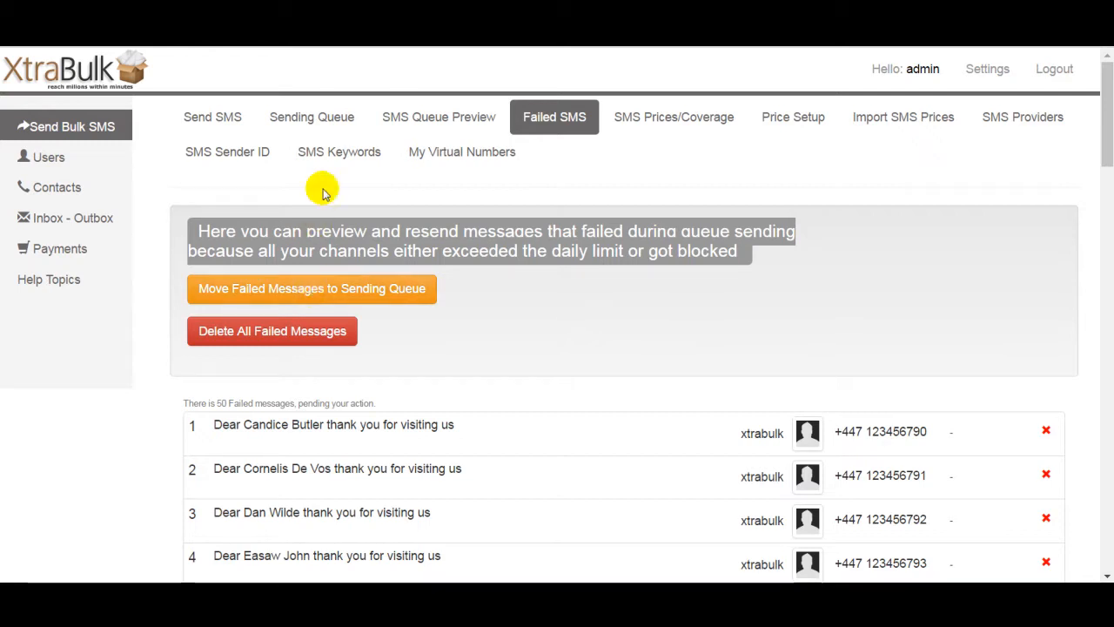
Step: Delete all failed messages from the Failed SMS list and reload it
{"action": "left_click", "coordinate": [335, 124]}
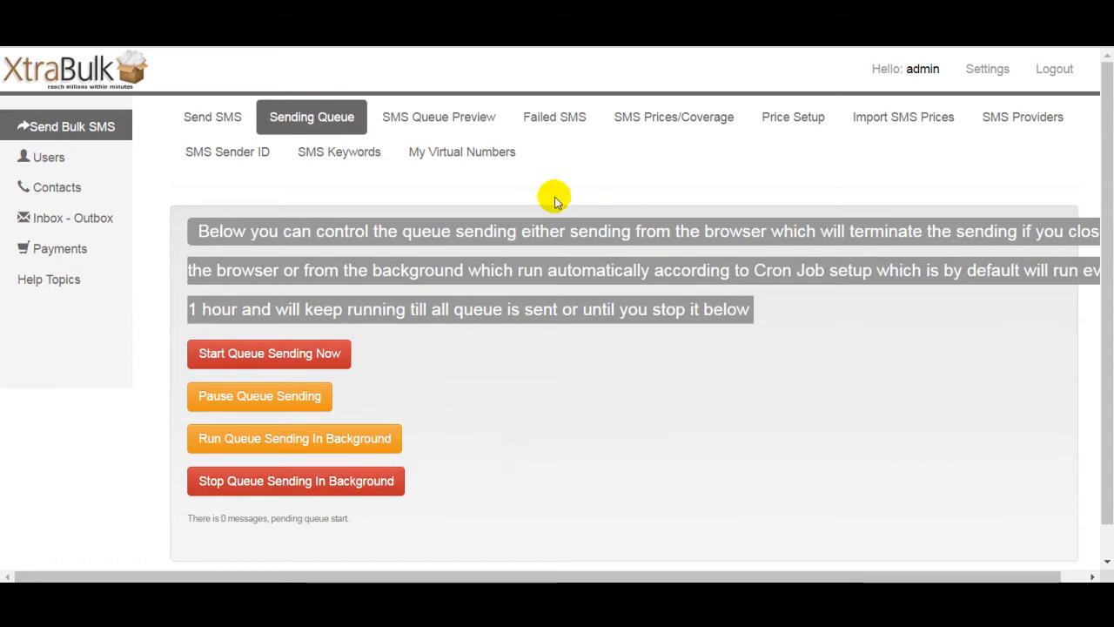
{"action": "left_click", "coordinate": [559, 125]}
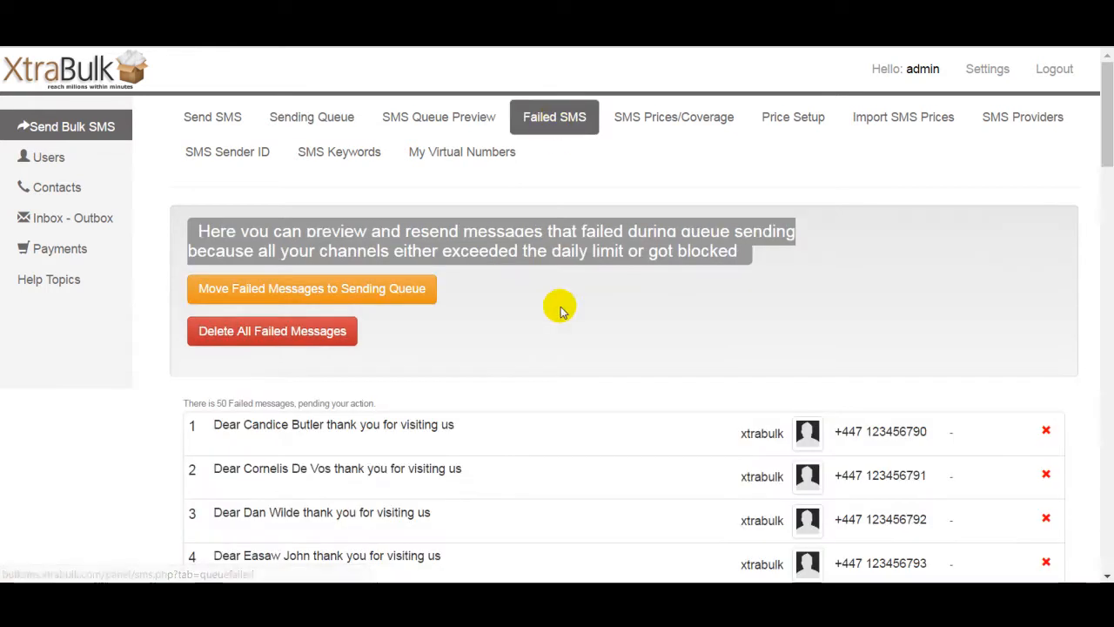
{"action": "left_click", "coordinate": [254, 339]}
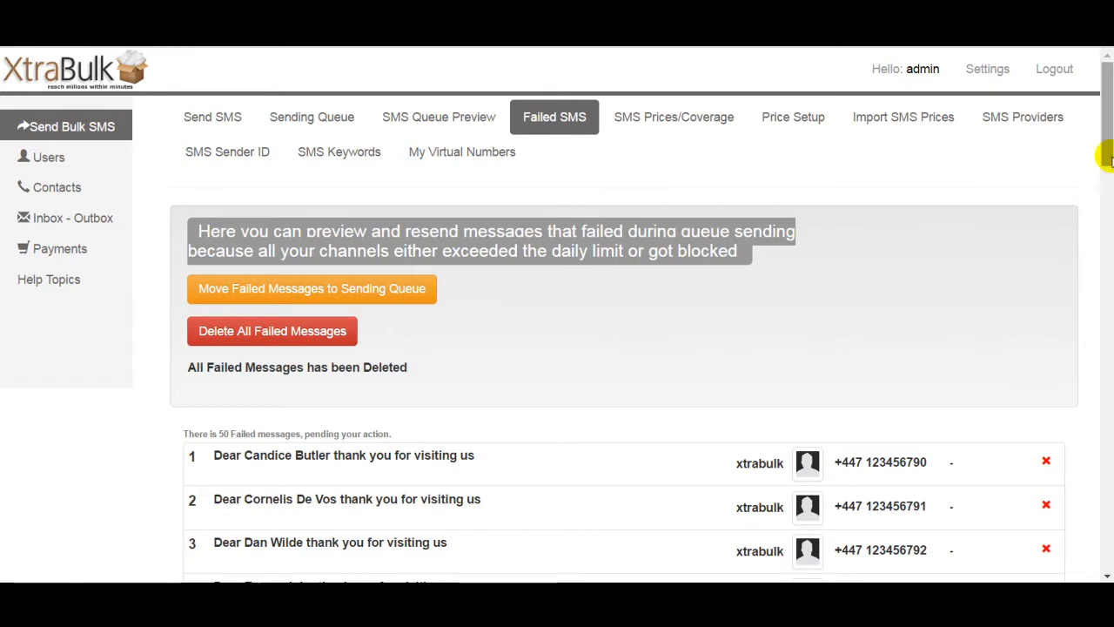
{"action": "scroll", "coordinate": [1102, 169], "scroll_direction": "down", "scroll_amount": 3}
{"action": "scroll", "coordinate": [1103, 169], "scroll_direction": "up", "scroll_amount": 3}
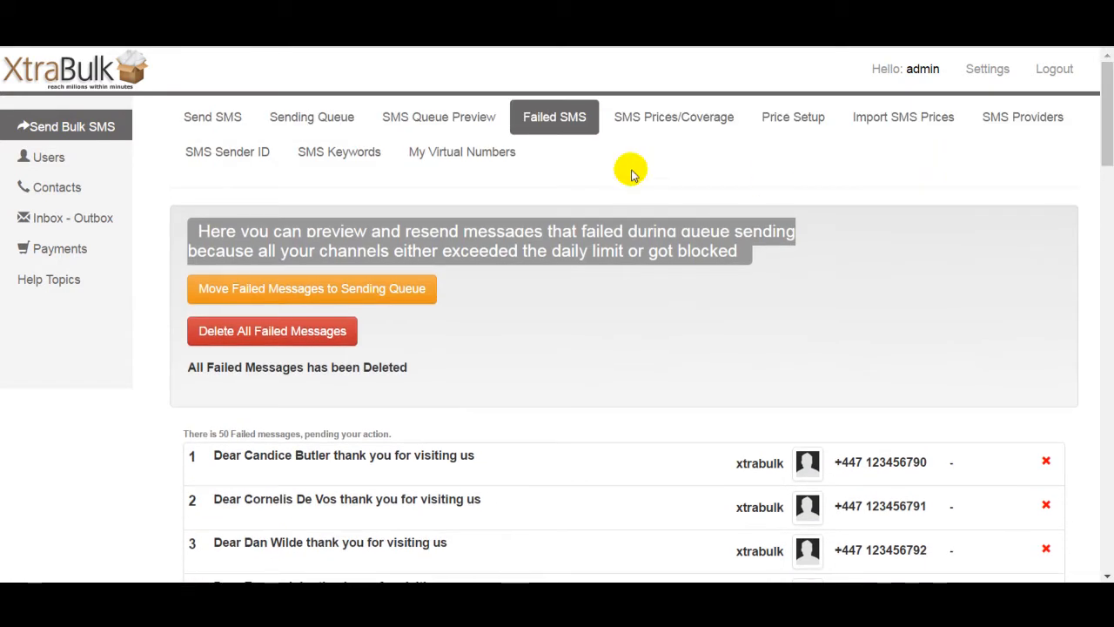
{"action": "left_click", "coordinate": [545, 117]}
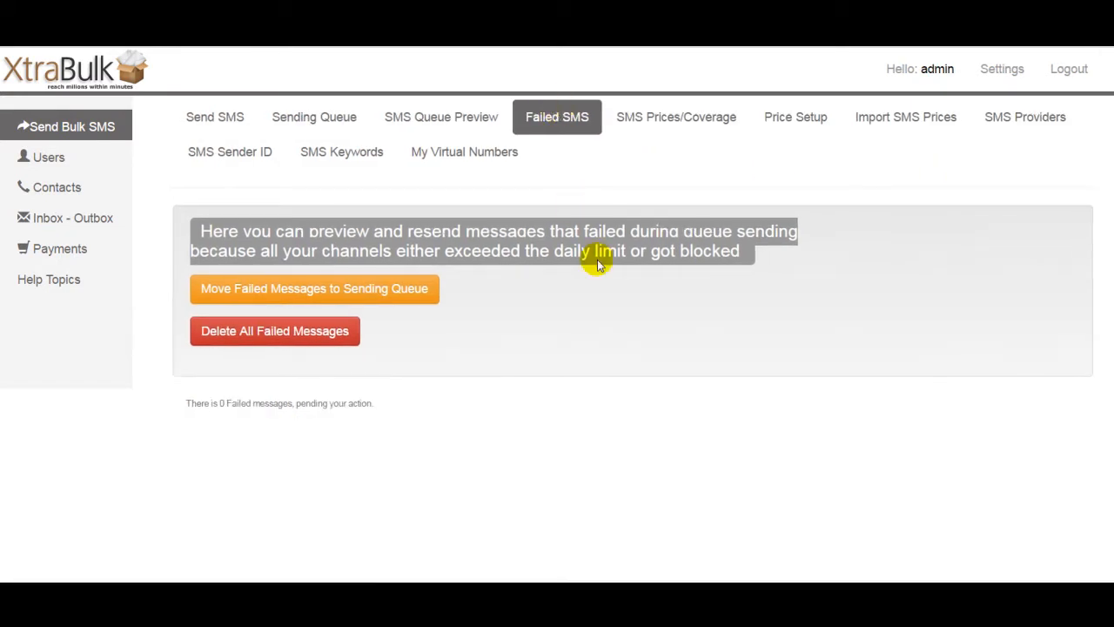
Step: Open the sent messages outbox and view its export options without exporting
{"action": "left_click", "coordinate": [68, 225]}
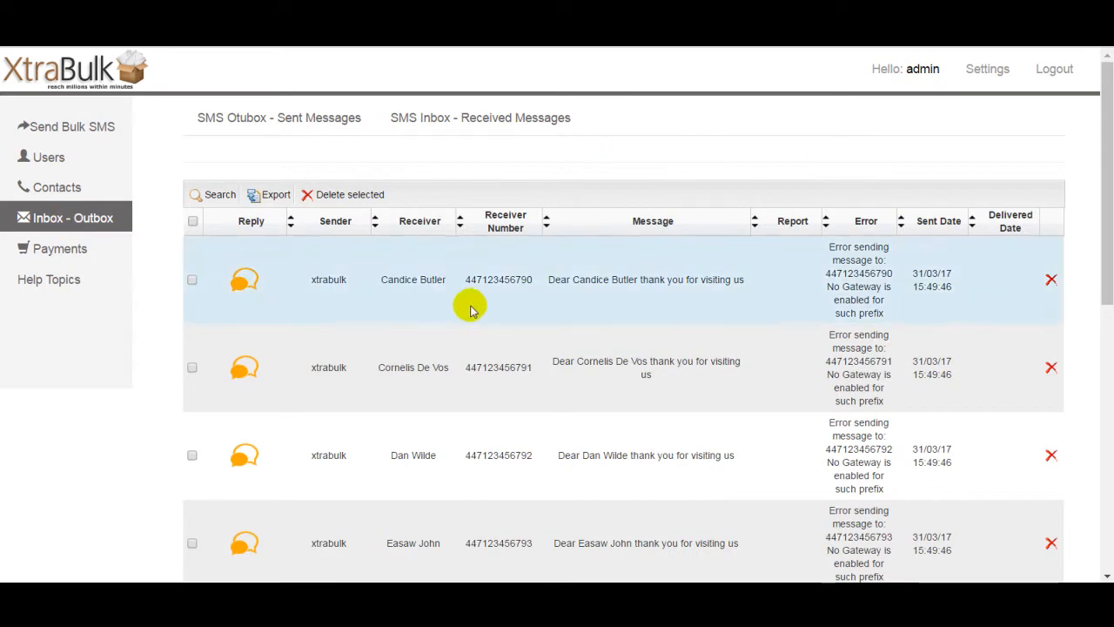
{"action": "mouse_move", "coordinate": [1104, 174]}
{"action": "left_mouse_down"}
{"action": "mouse_move", "coordinate": [1104, 438]}
{"action": "mouse_move", "coordinate": [1104, 173]}
{"action": "left_mouse_up"}
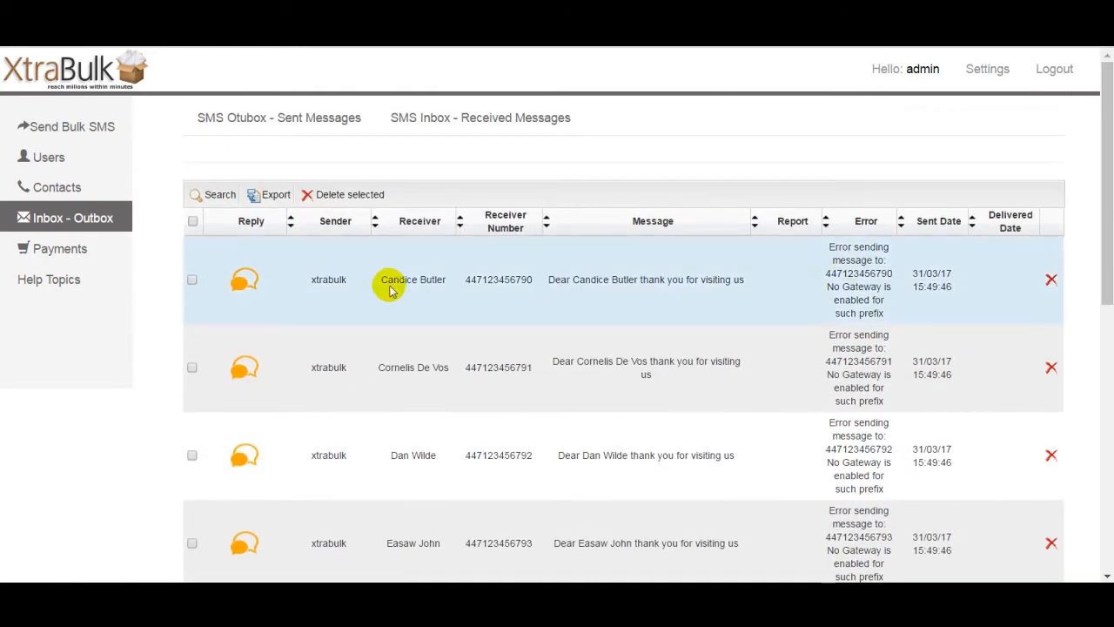
{"action": "left_click", "coordinate": [266, 195]}
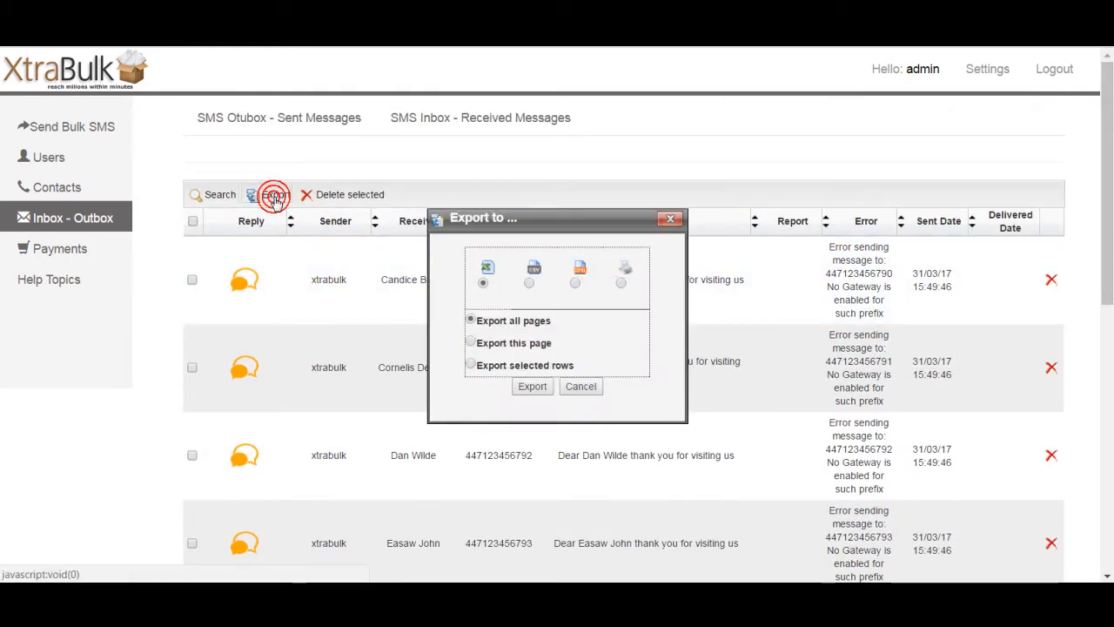
{"action": "left_click", "coordinate": [582, 387]}
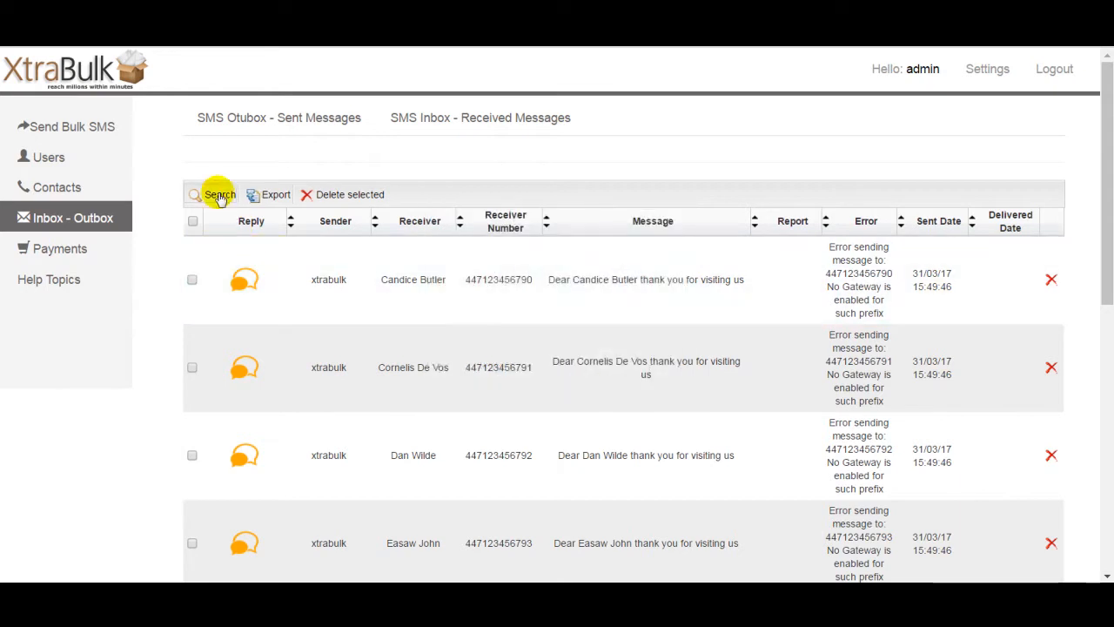
Step: Open the outbox search dialog and toggle selection of all messages, applying nothing
{"action": "left_click", "coordinate": [214, 194]}
{"action": "left_click", "coordinate": [599, 297]}
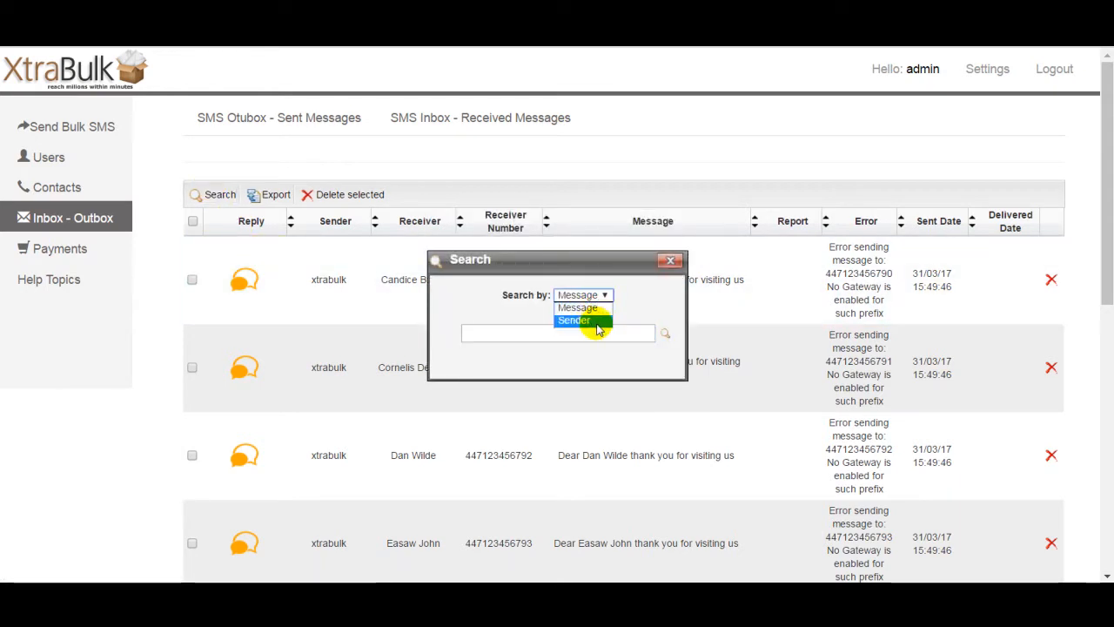
{"action": "left_click", "coordinate": [640, 305]}
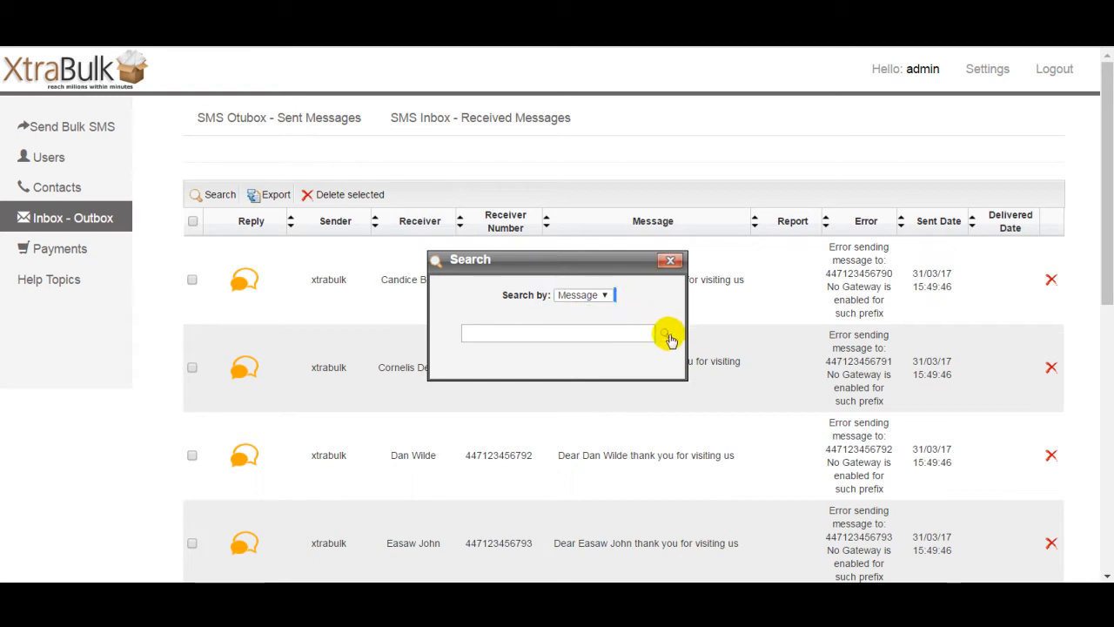
{"action": "left_click", "coordinate": [672, 259]}
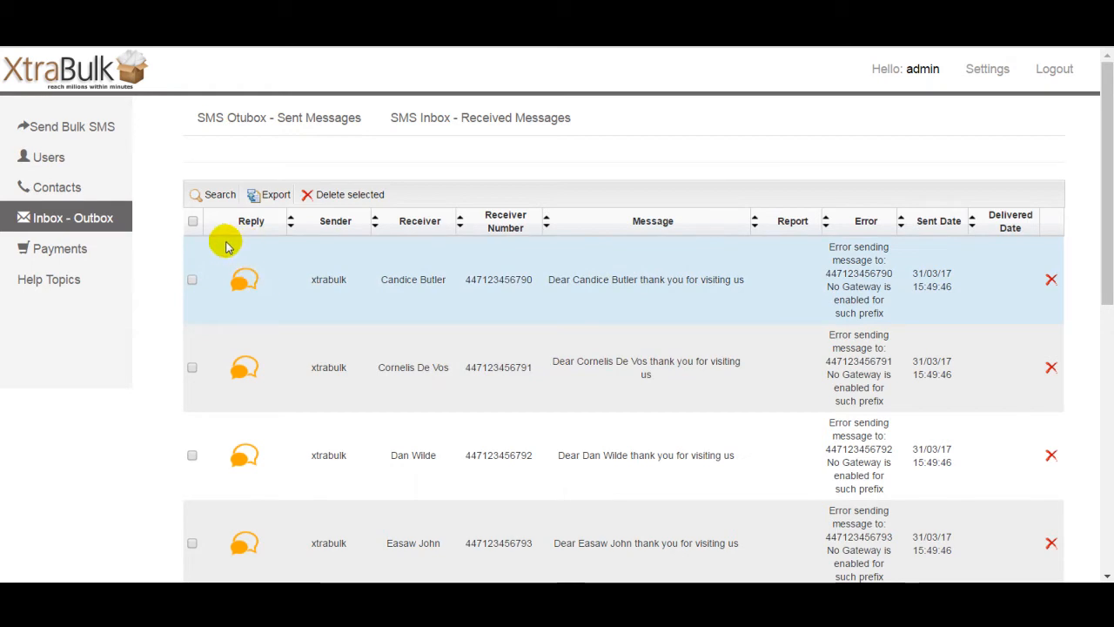
{"action": "left_click", "coordinate": [193, 222]}
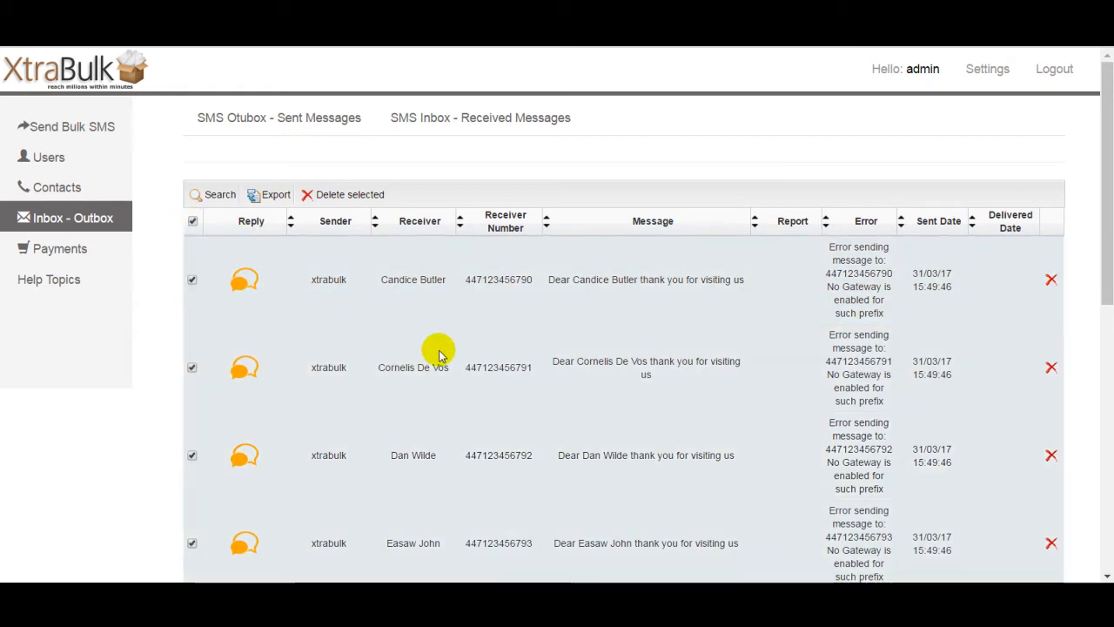
{"action": "left_click", "coordinate": [194, 222]}
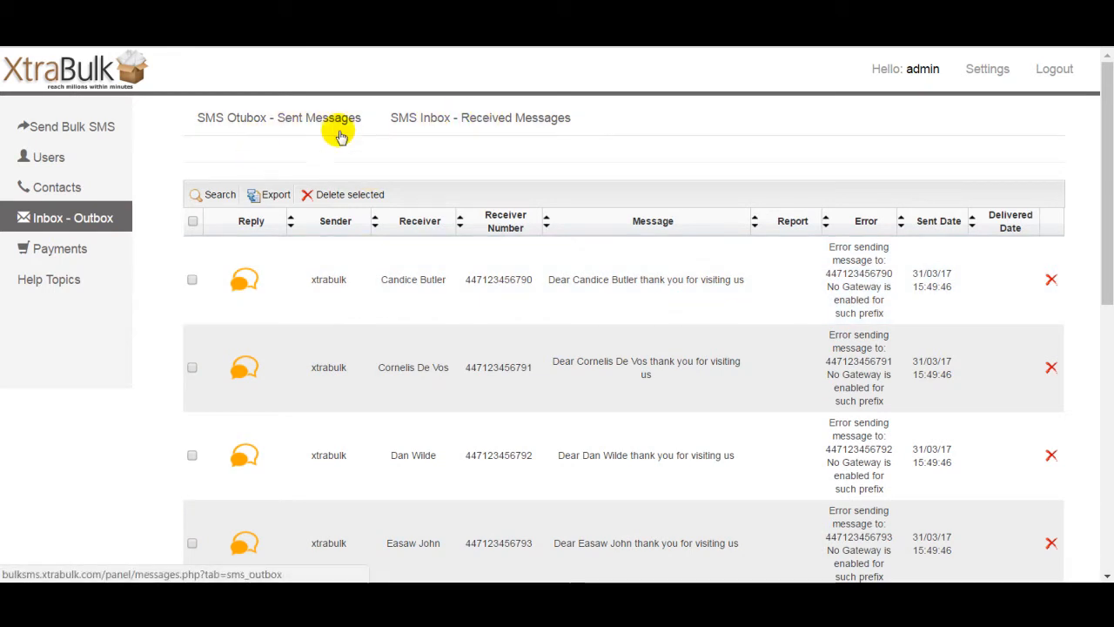
Step: Open the received messages inbox, then the Payments checkout page
{"action": "left_click", "coordinate": [477, 116]}
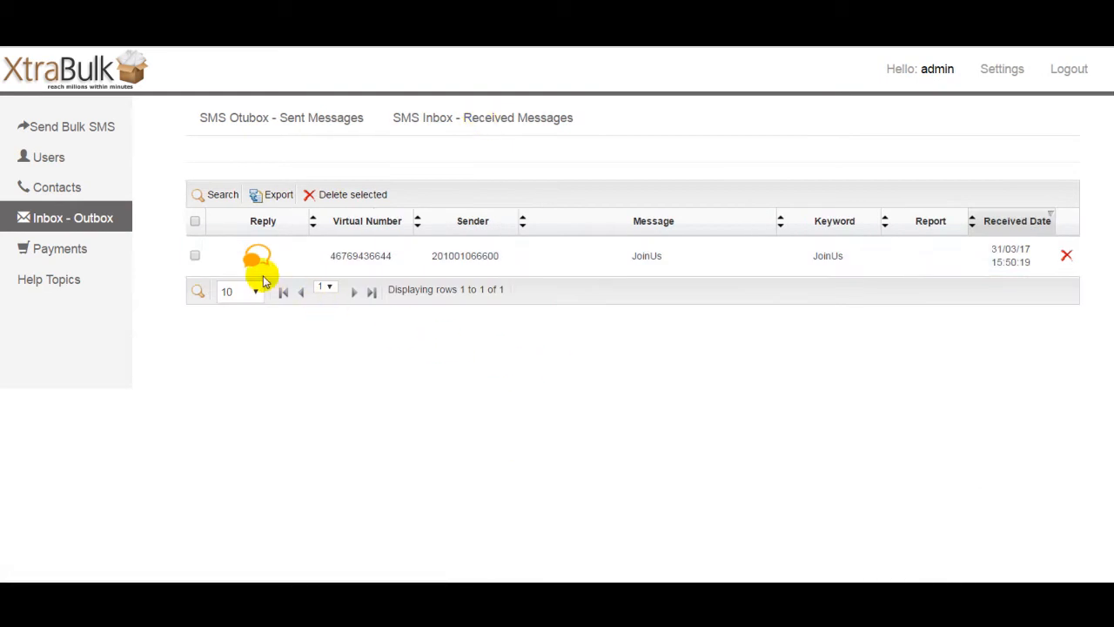
{"action": "left_click", "coordinate": [70, 253]}
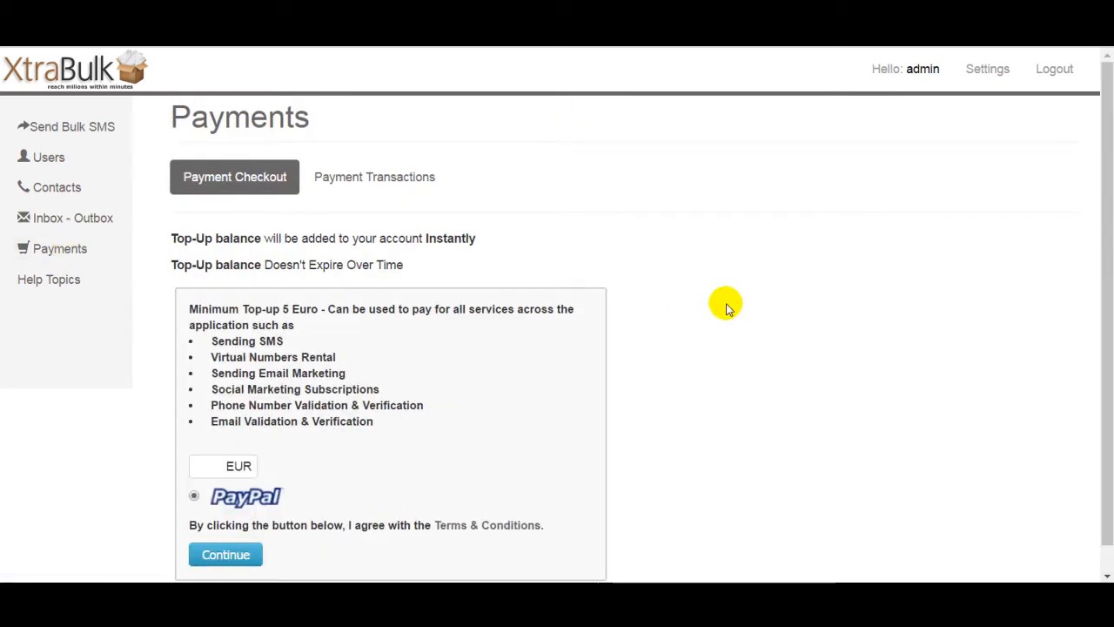
{"action": "scroll", "coordinate": [1105, 261], "scroll_direction": "down", "scroll_amount": 1}
{"action": "scroll", "coordinate": [1107, 170], "scroll_direction": "up", "scroll_amount": 1}
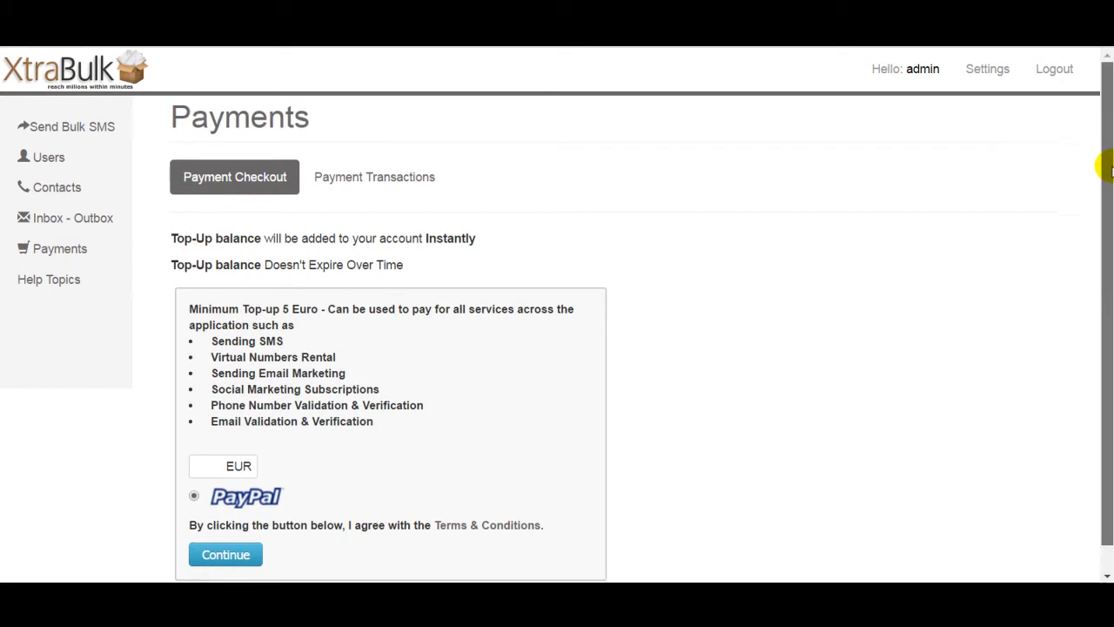
{"action": "left_click_drag", "start_coordinate": [1109, 172], "coordinate": [1108, 264]}
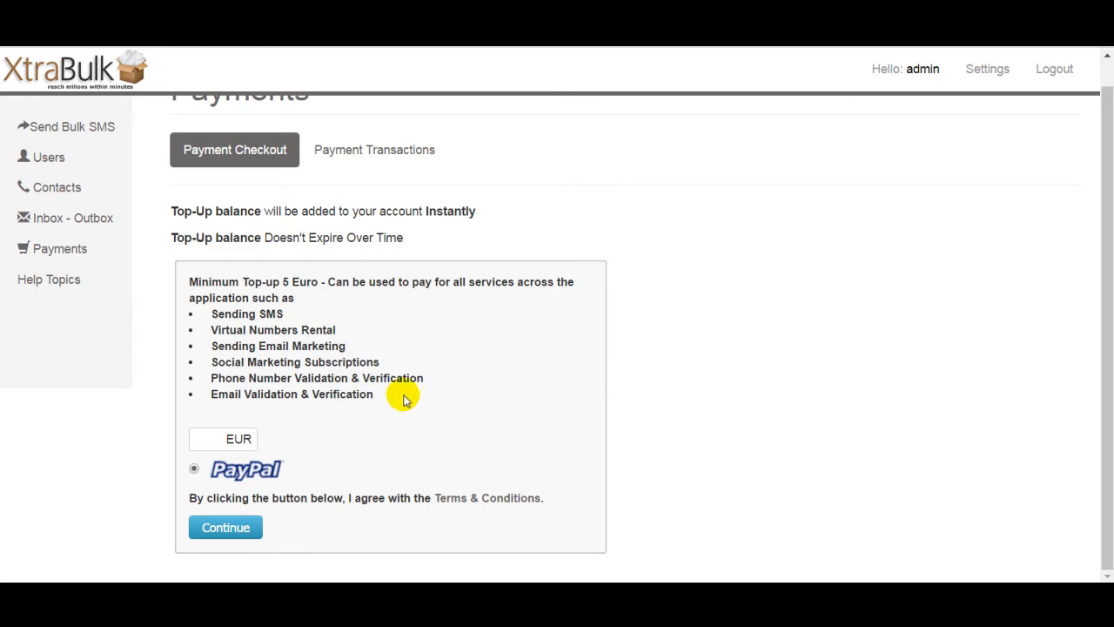
Step: Expand and read the Terms & Conditions on the payment checkout, then collapse them
{"action": "left_click", "coordinate": [495, 502]}
{"action": "left_click_drag", "start_coordinate": [1106, 331], "coordinate": [1102, 461]}
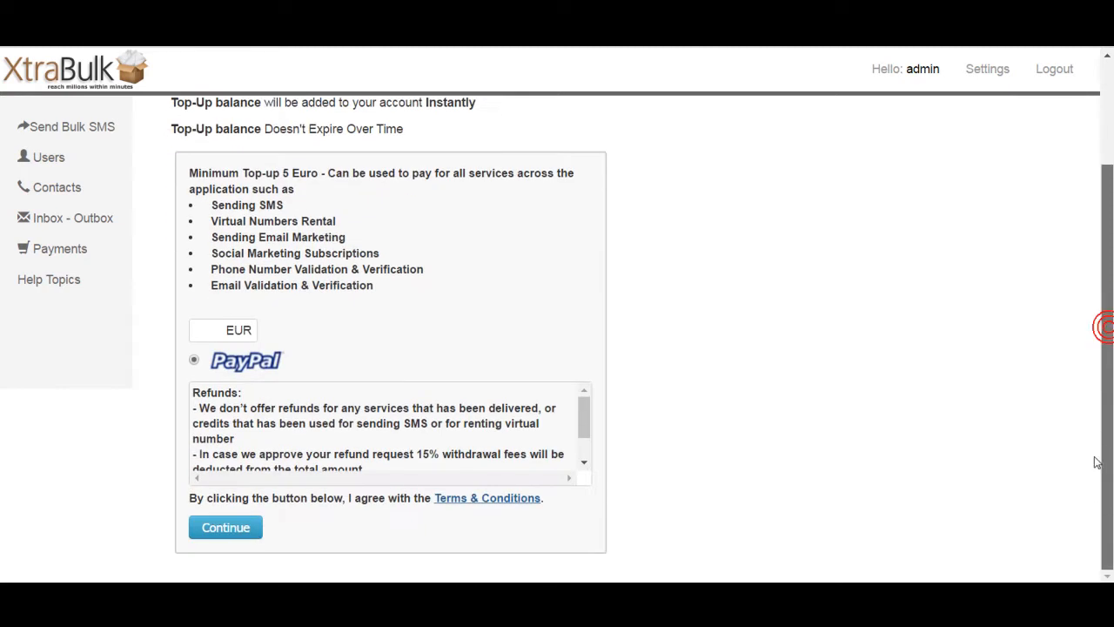
{"action": "left_click_drag", "start_coordinate": [583, 410], "coordinate": [587, 387]}
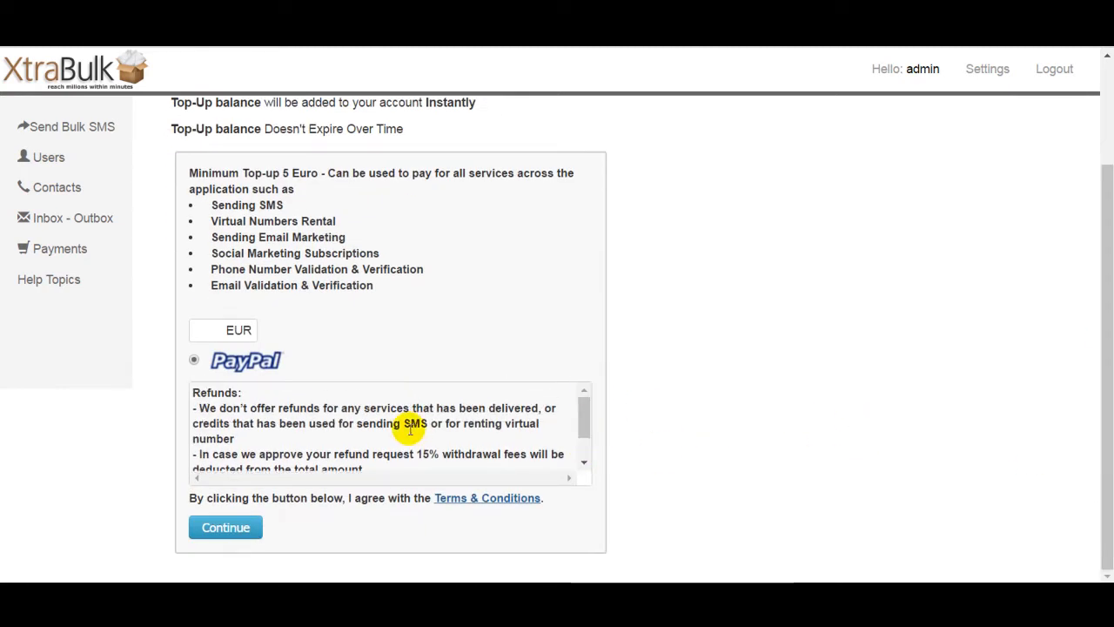
{"action": "left_click", "coordinate": [454, 498]}
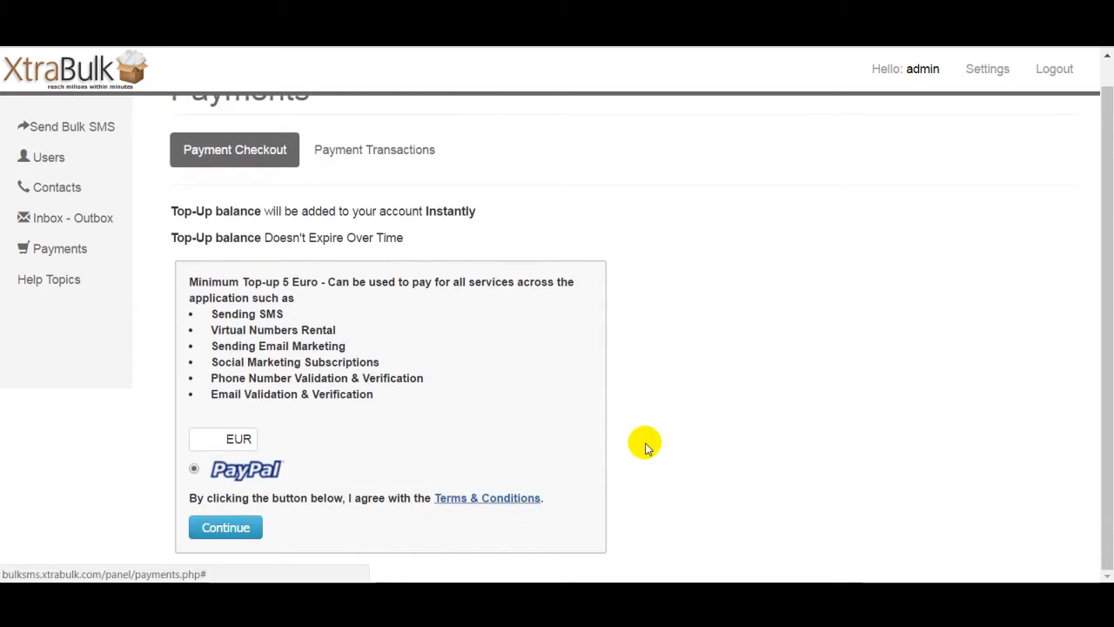
{"action": "mouse_move", "coordinate": [1110, 367]}
{"action": "left_mouse_down"}
{"action": "mouse_move", "coordinate": [1110, 337]}
{"action": "mouse_move", "coordinate": [1109, 368]}
{"action": "left_mouse_up"}
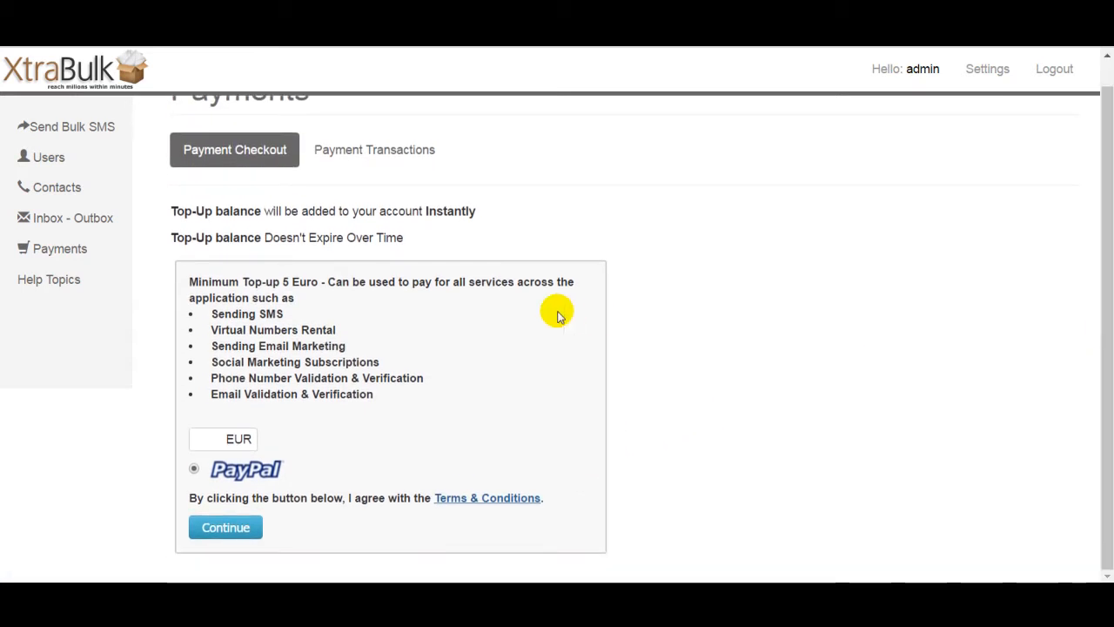
Step: Try to continue the top-up with an amount of 1 EUR
{"action": "left_click", "coordinate": [225, 440]}
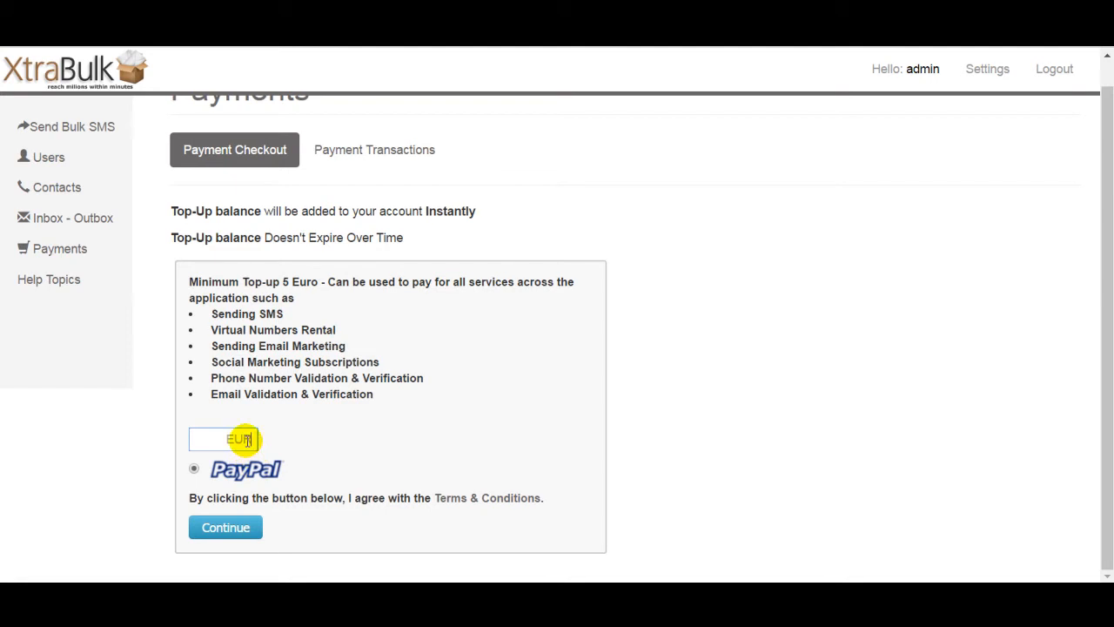
{"action": "left_click", "coordinate": [247, 527]}
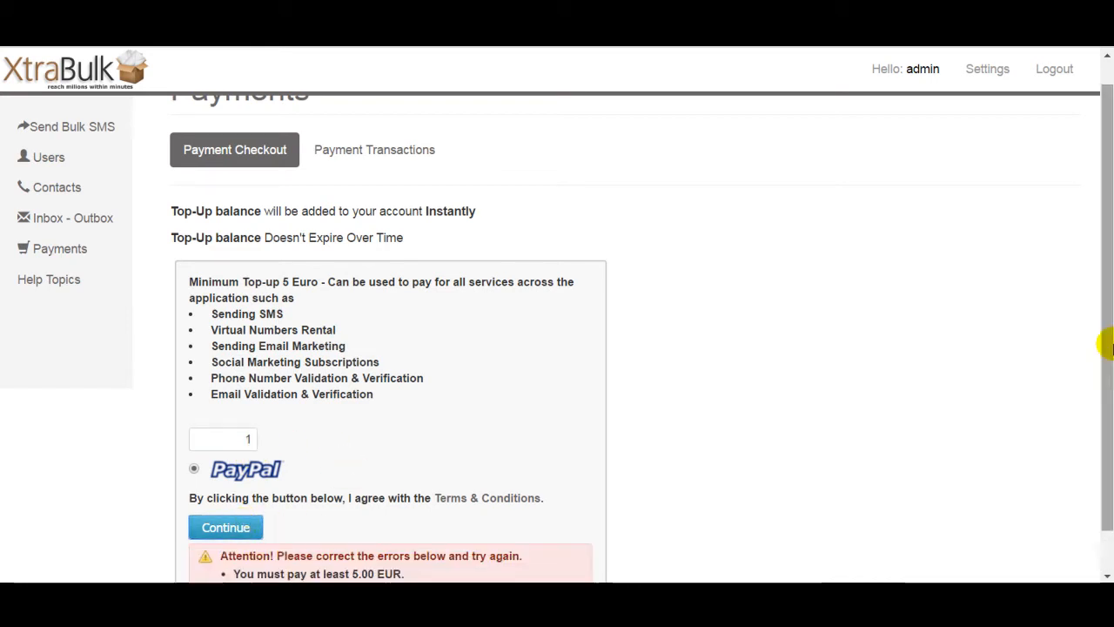
{"action": "scroll", "coordinate": [819, 461], "scroll_direction": "down", "scroll_amount": 1}
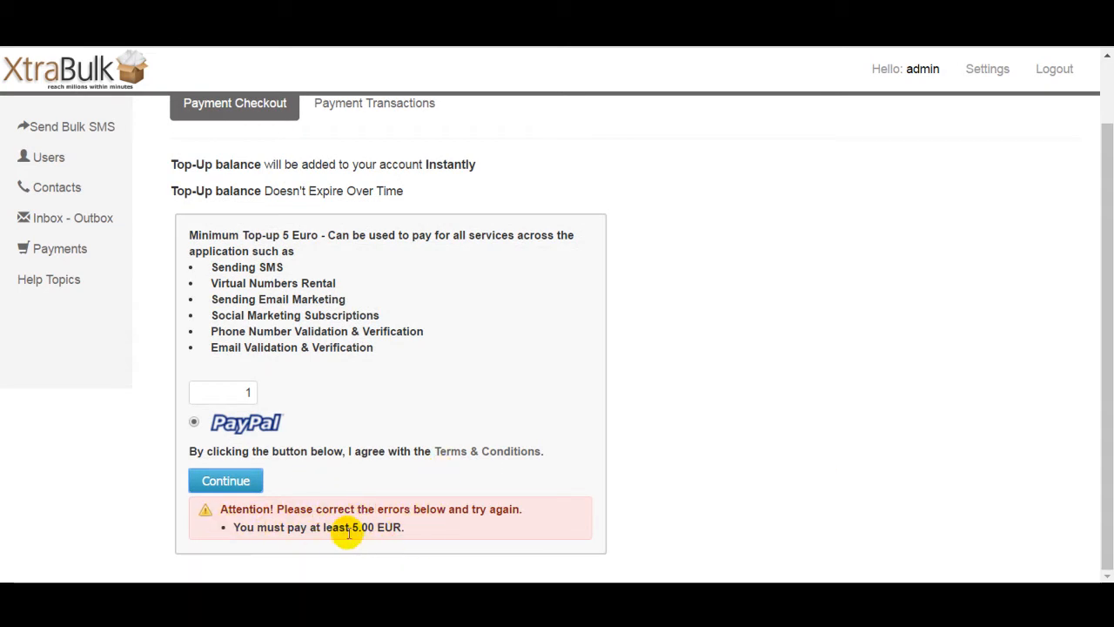
Step: Set the top-up amount to 5 EUR and continue the checkout
{"action": "double_click", "coordinate": [245, 391]}
{"action": "key", "text": "BackSpace"}
{"action": "type", "text": "5"}
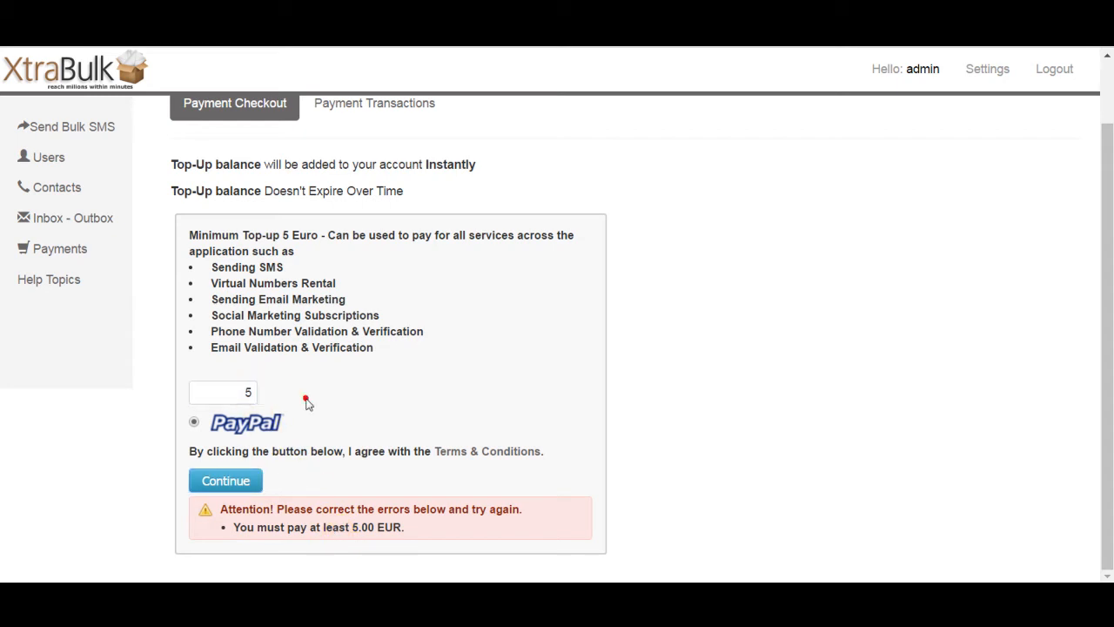
{"action": "left_click", "coordinate": [225, 480]}
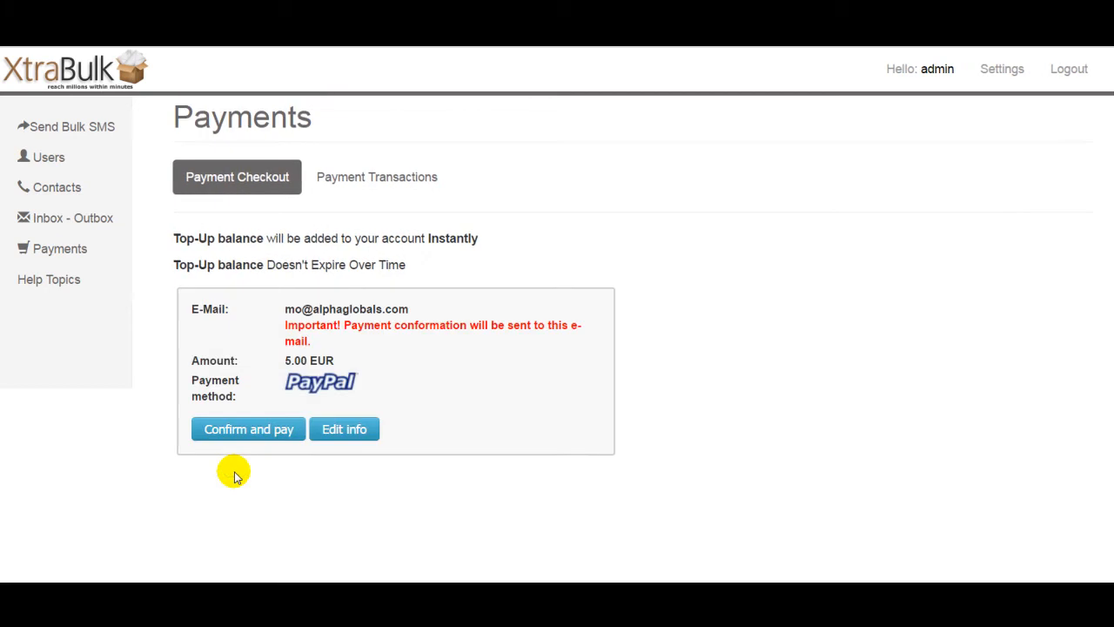
Step: Confirm and pay via PayPal, then cancel and return to the store
{"action": "left_click", "coordinate": [256, 435]}
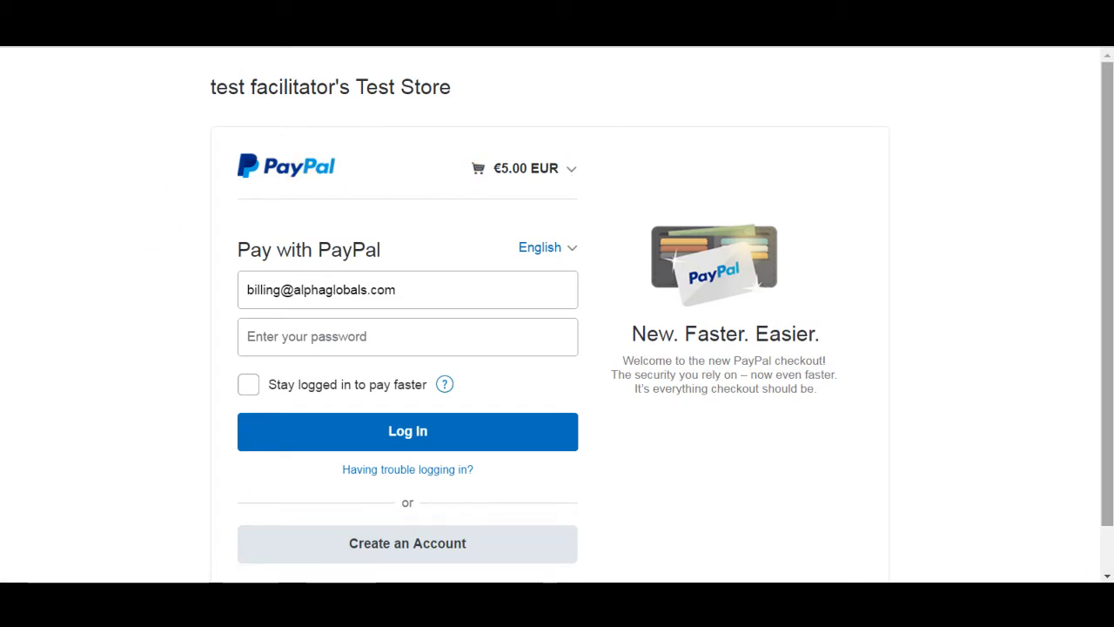
{"action": "left_click_drag", "start_coordinate": [1112, 416], "coordinate": [1110, 479]}
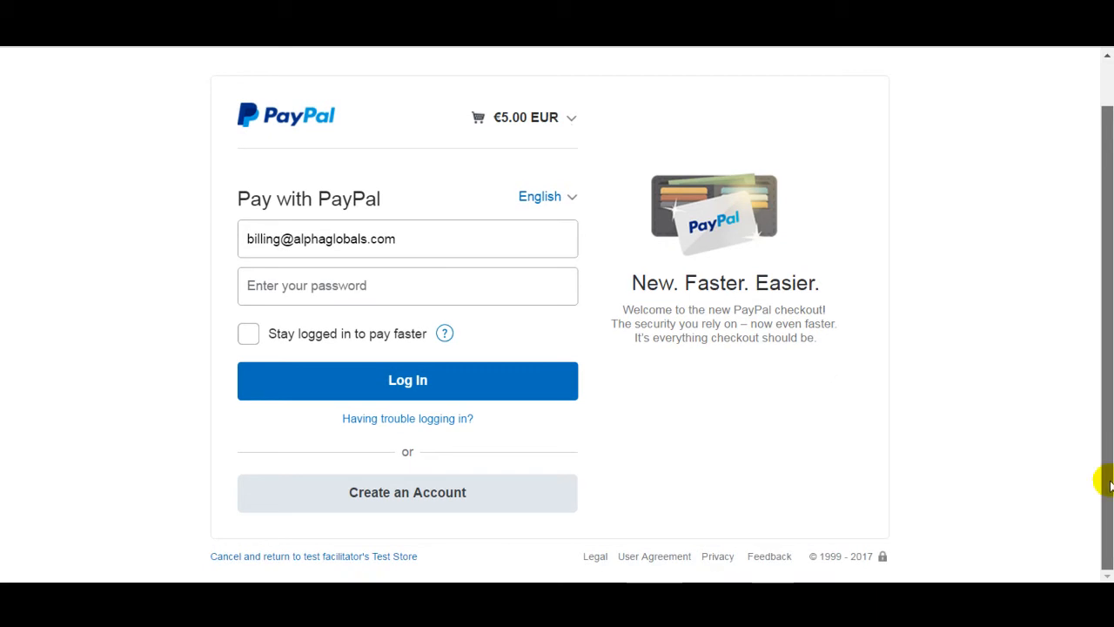
{"action": "left_click", "coordinate": [320, 557]}
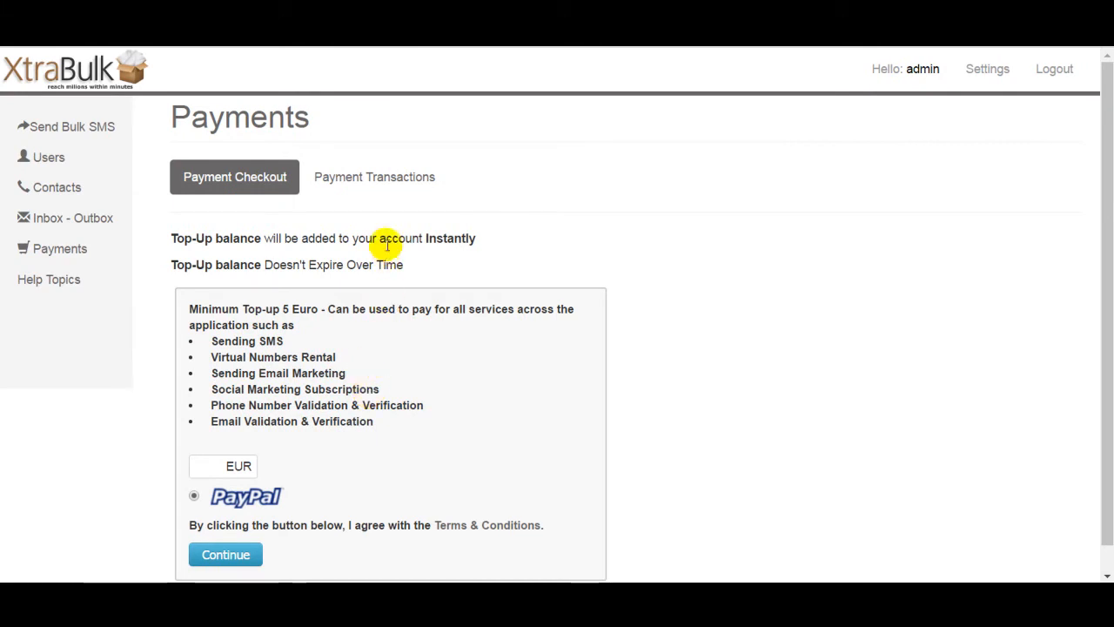
Step: Open the Payment Transactions list and review the recorded payments
{"action": "left_click", "coordinate": [393, 182]}
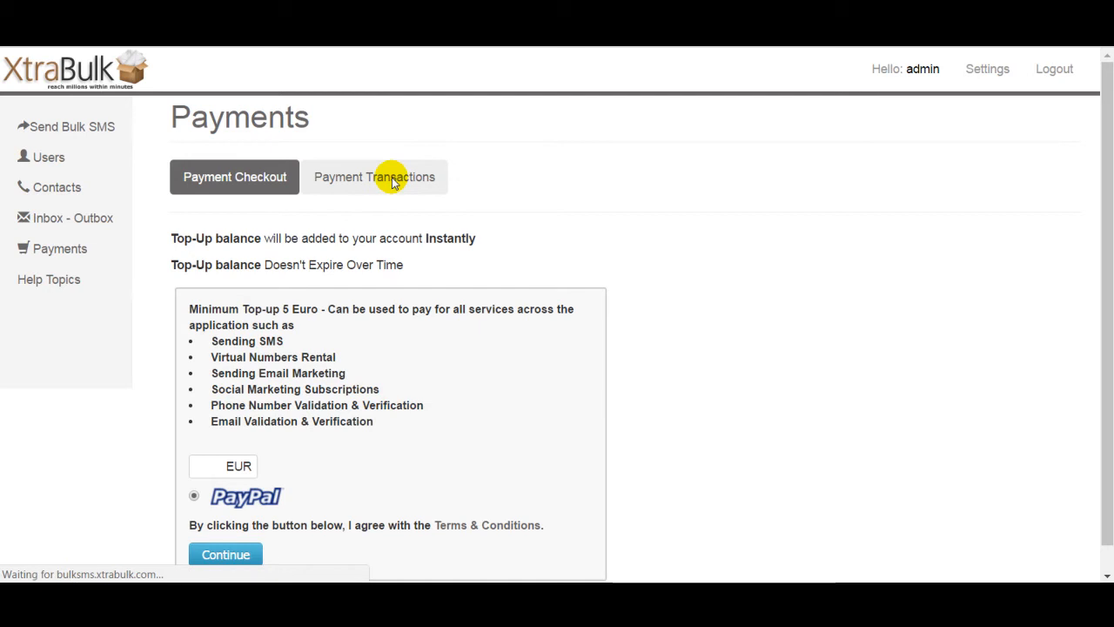
{"action": "left_click_drag", "start_coordinate": [1107, 145], "coordinate": [1107, 316]}
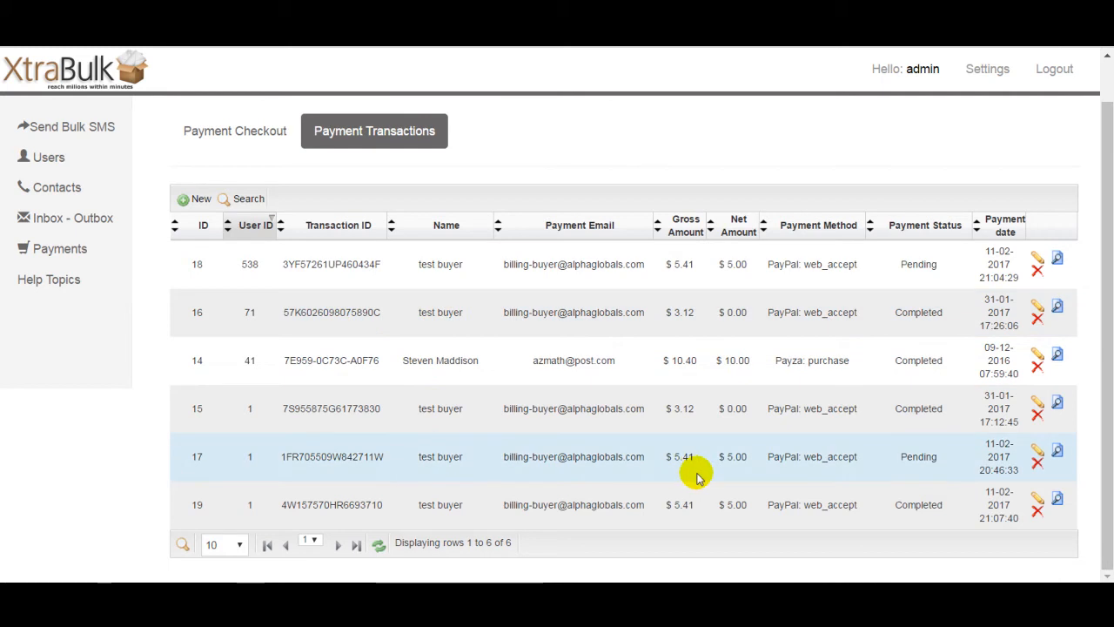
{"action": "left_click_drag", "start_coordinate": [1106, 395], "coordinate": [1107, 356]}
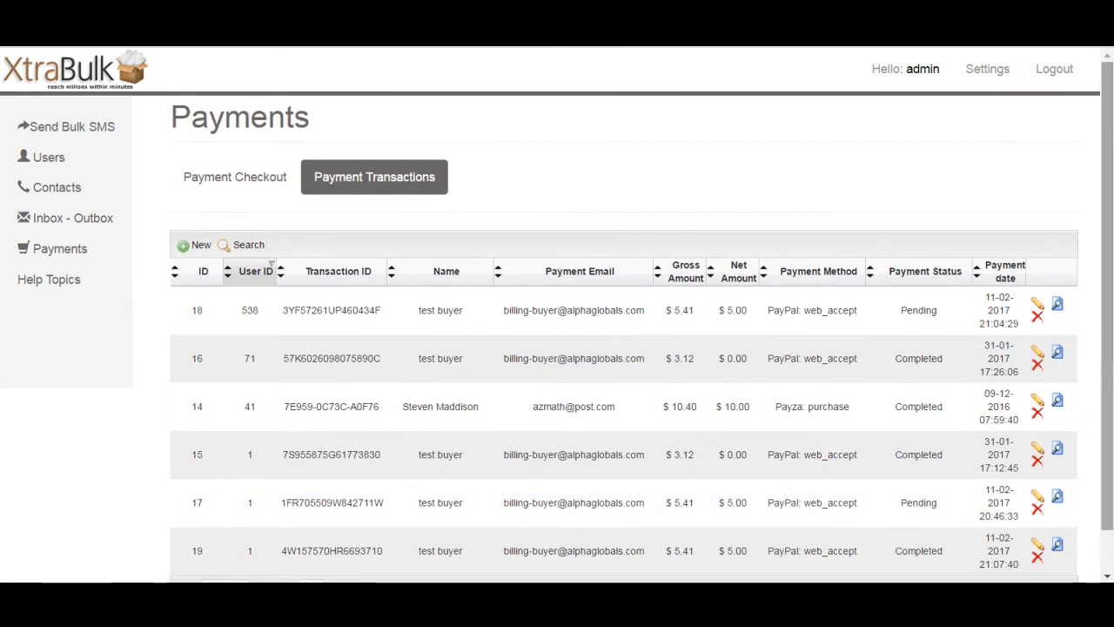
Step: Return to the Payment Checkout page
{"action": "left_click", "coordinate": [222, 185]}
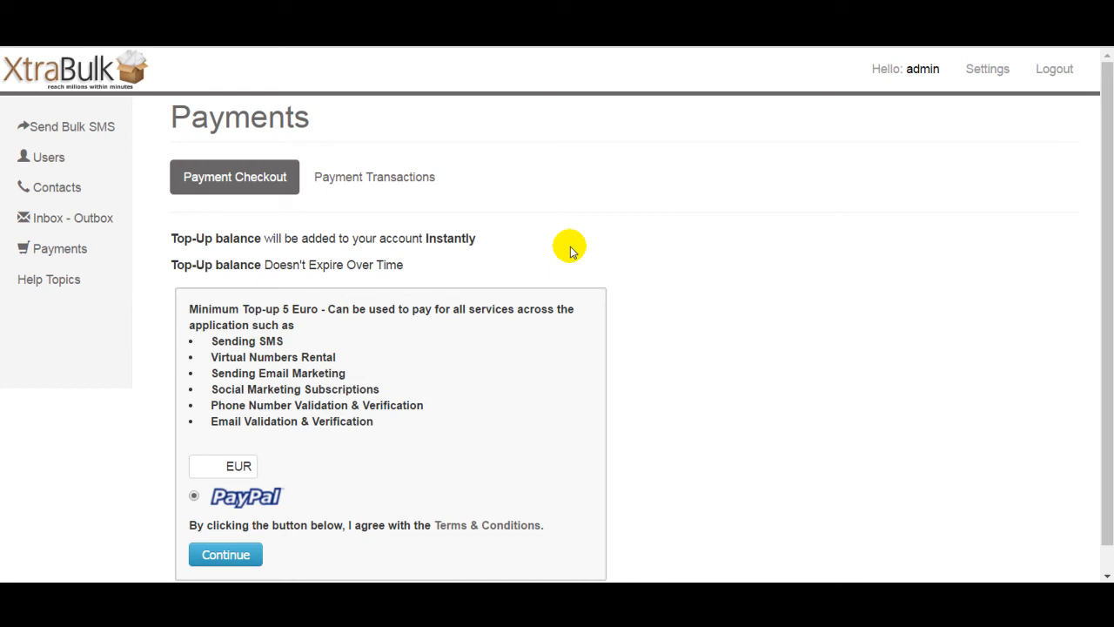
{"action": "left_click_drag", "start_coordinate": [1103, 240], "coordinate": [1112, 356]}
{"action": "scroll", "coordinate": [1112, 355], "scroll_direction": "up", "scroll_amount": 1}
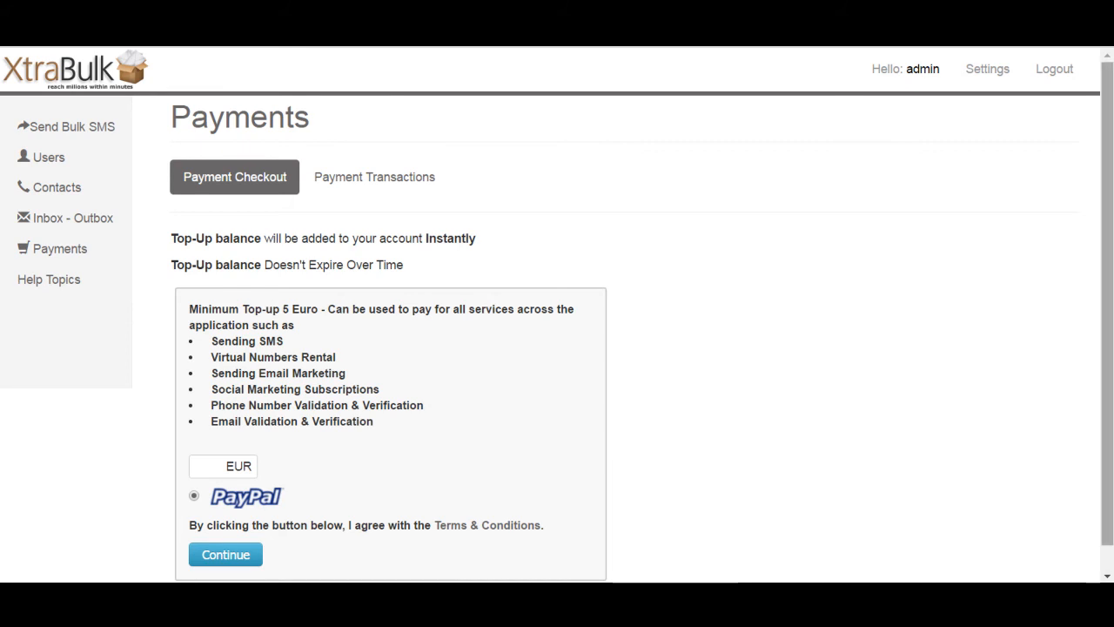
{"action": "scroll", "coordinate": [1105, 209], "scroll_direction": "down", "scroll_amount": 1}
{"action": "mouse_move", "coordinate": [1108, 258]}
{"action": "left_mouse_down"}
{"action": "mouse_move", "coordinate": [1107, 166]}
{"action": "mouse_move", "coordinate": [1107, 320]}
{"action": "mouse_move", "coordinate": [1113, 253]}
{"action": "left_mouse_up"}
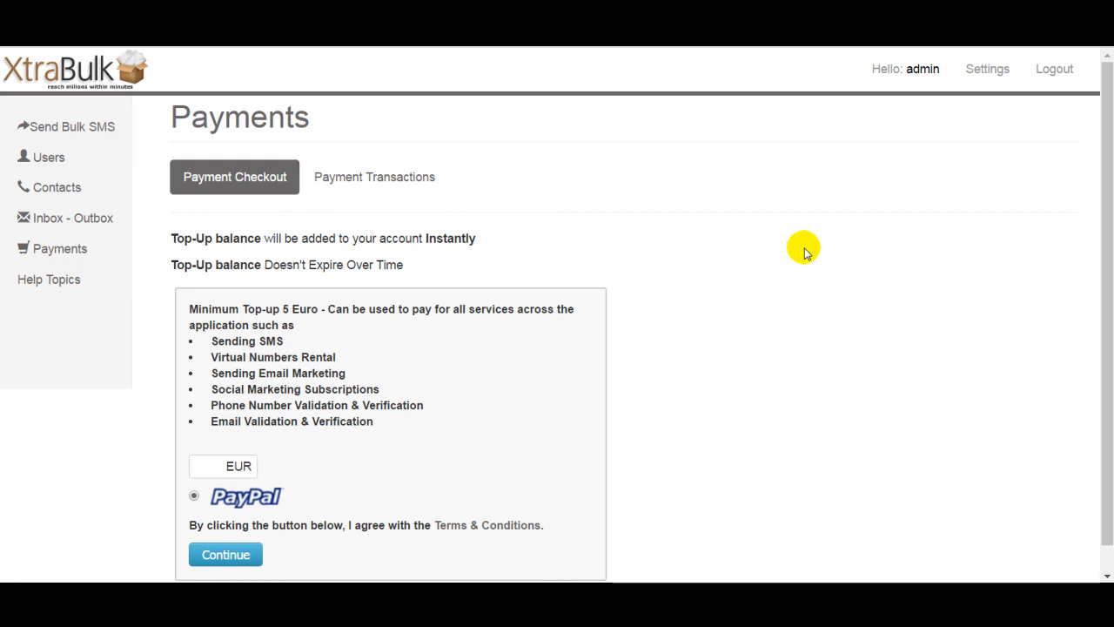
{"action": "scroll", "coordinate": [1100, 200], "scroll_direction": "down", "scroll_amount": 1}
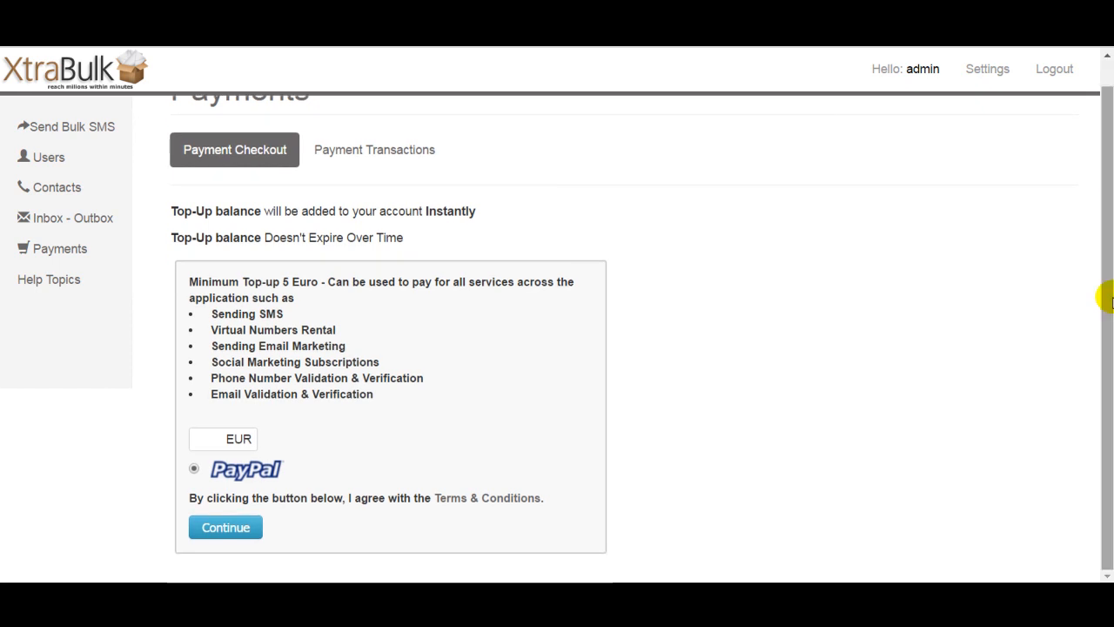
{"action": "left_click_drag", "start_coordinate": [1109, 209], "coordinate": [1112, 151]}
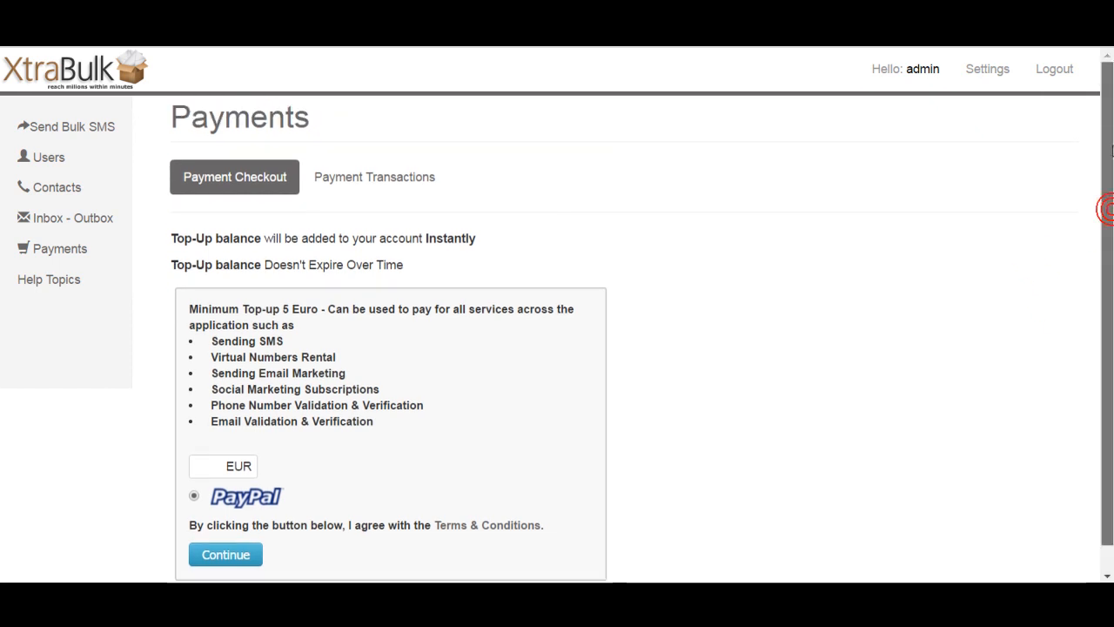